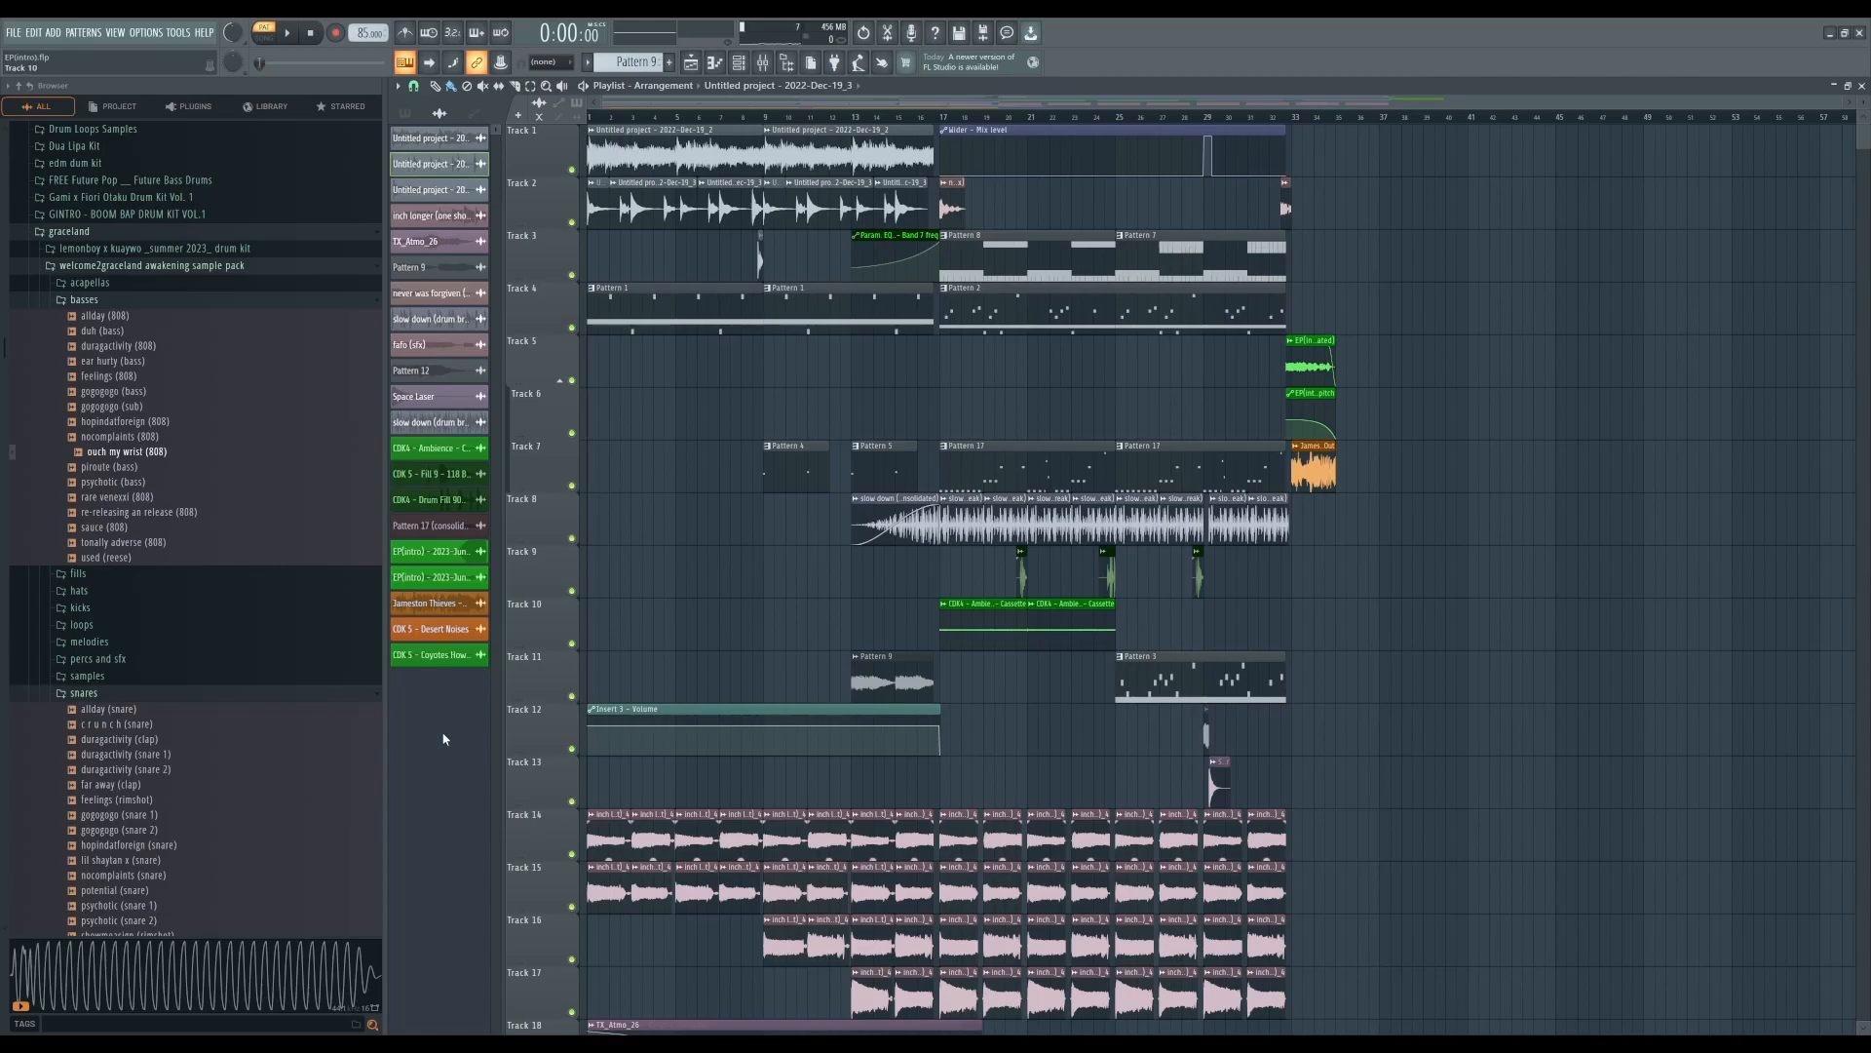
# - Inspect the audio clip settings of the clips on tracks 1, 2 and 3
pyautogui.doubleClick(628, 145)
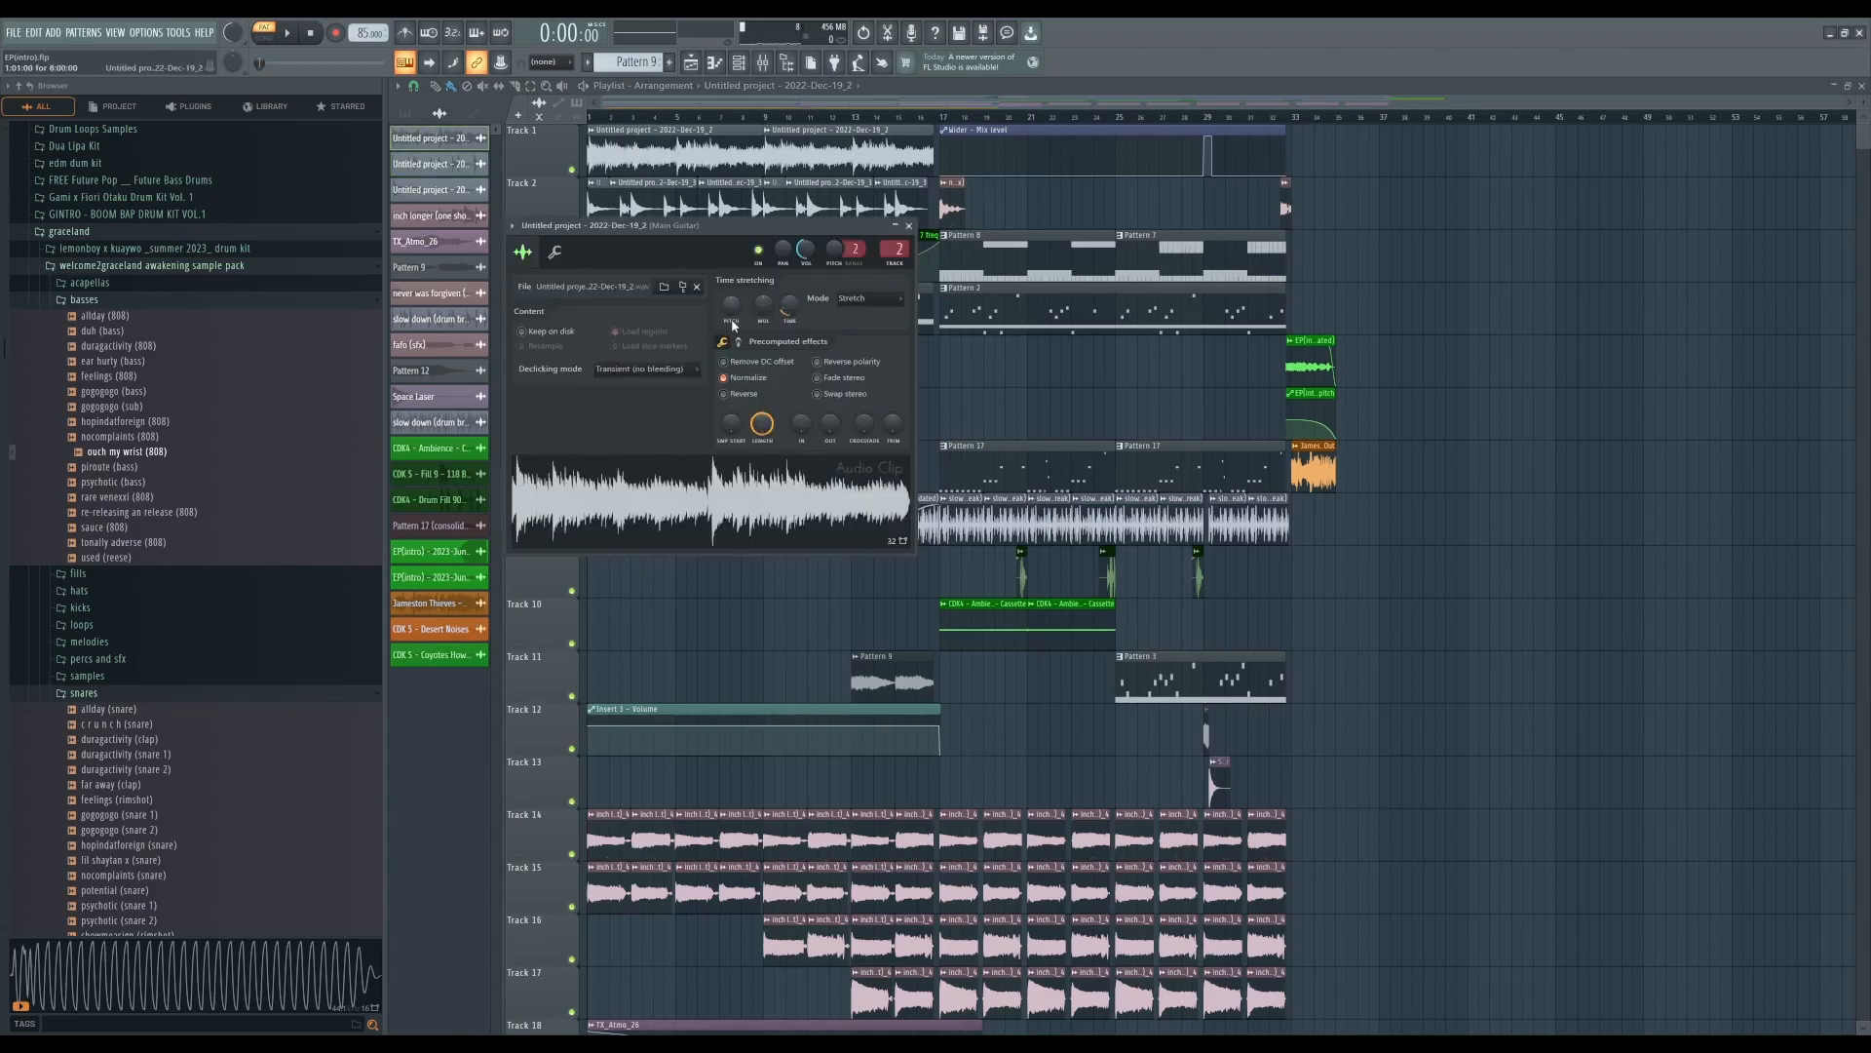
pyautogui.click(908, 226)
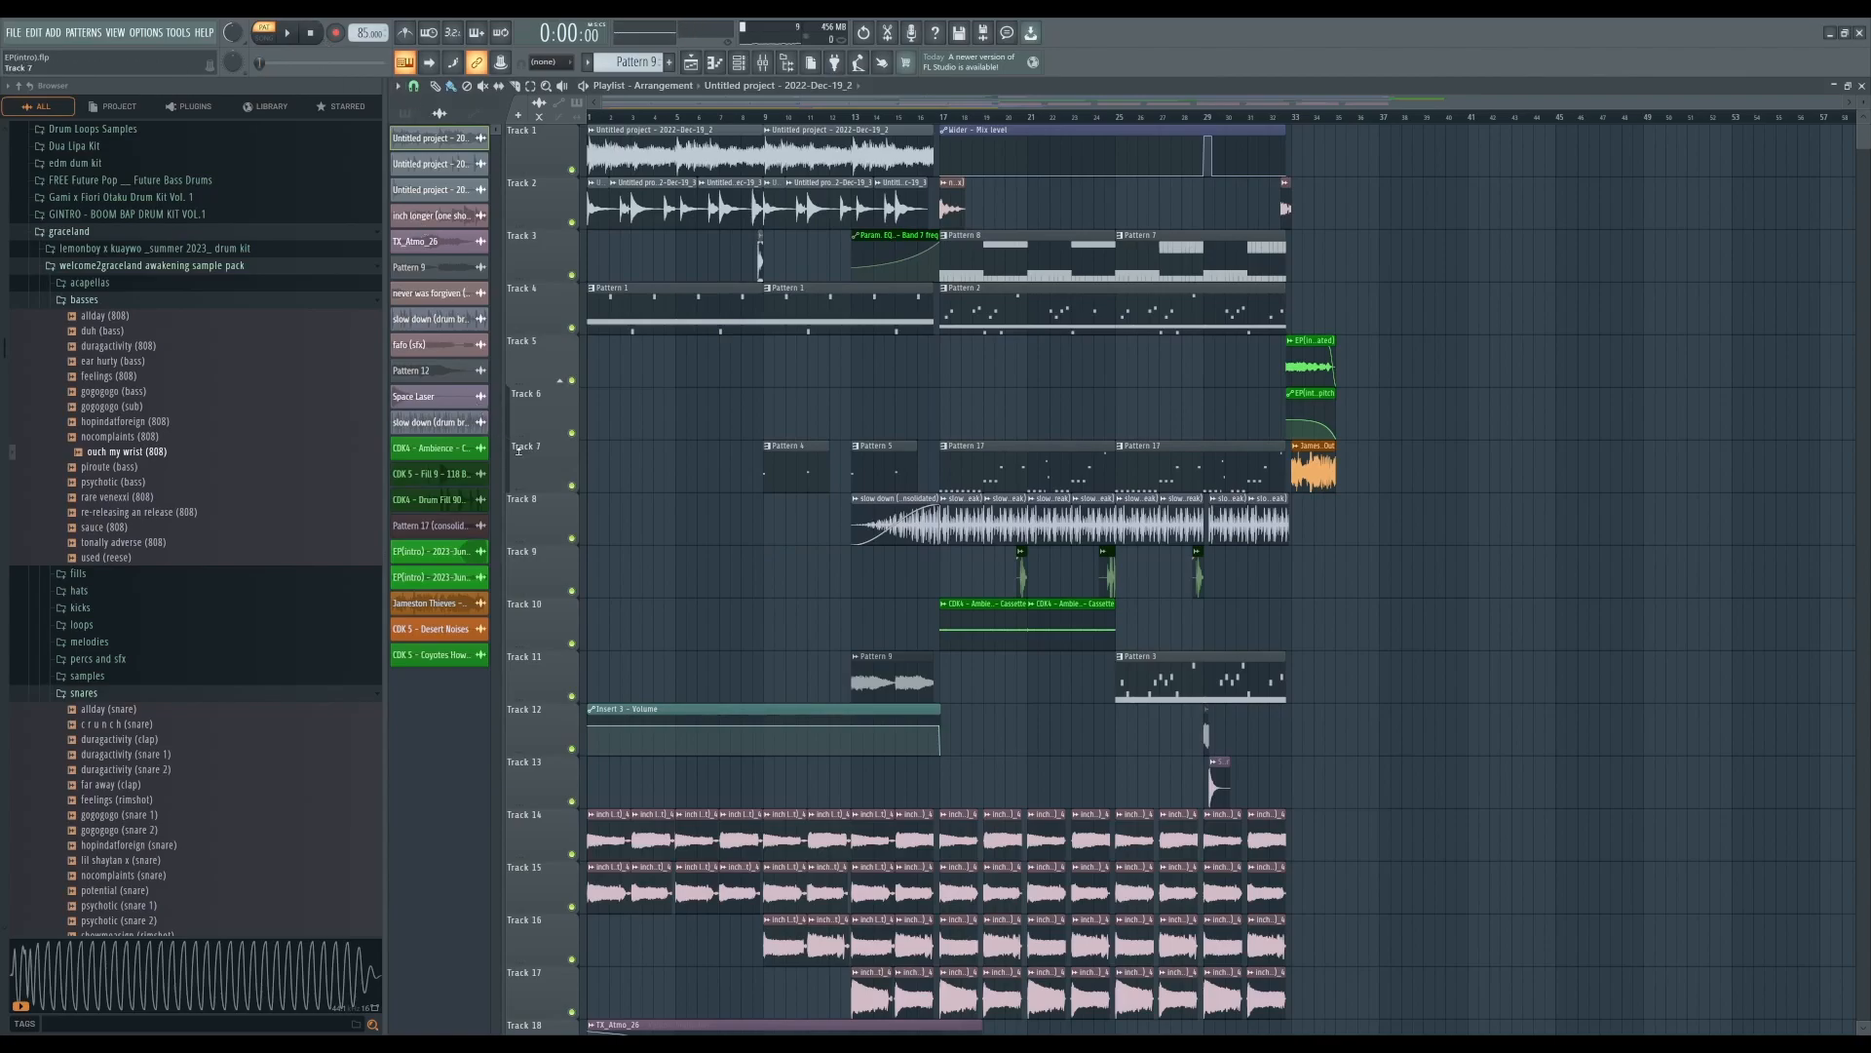
pyautogui.doubleClick(668, 195)
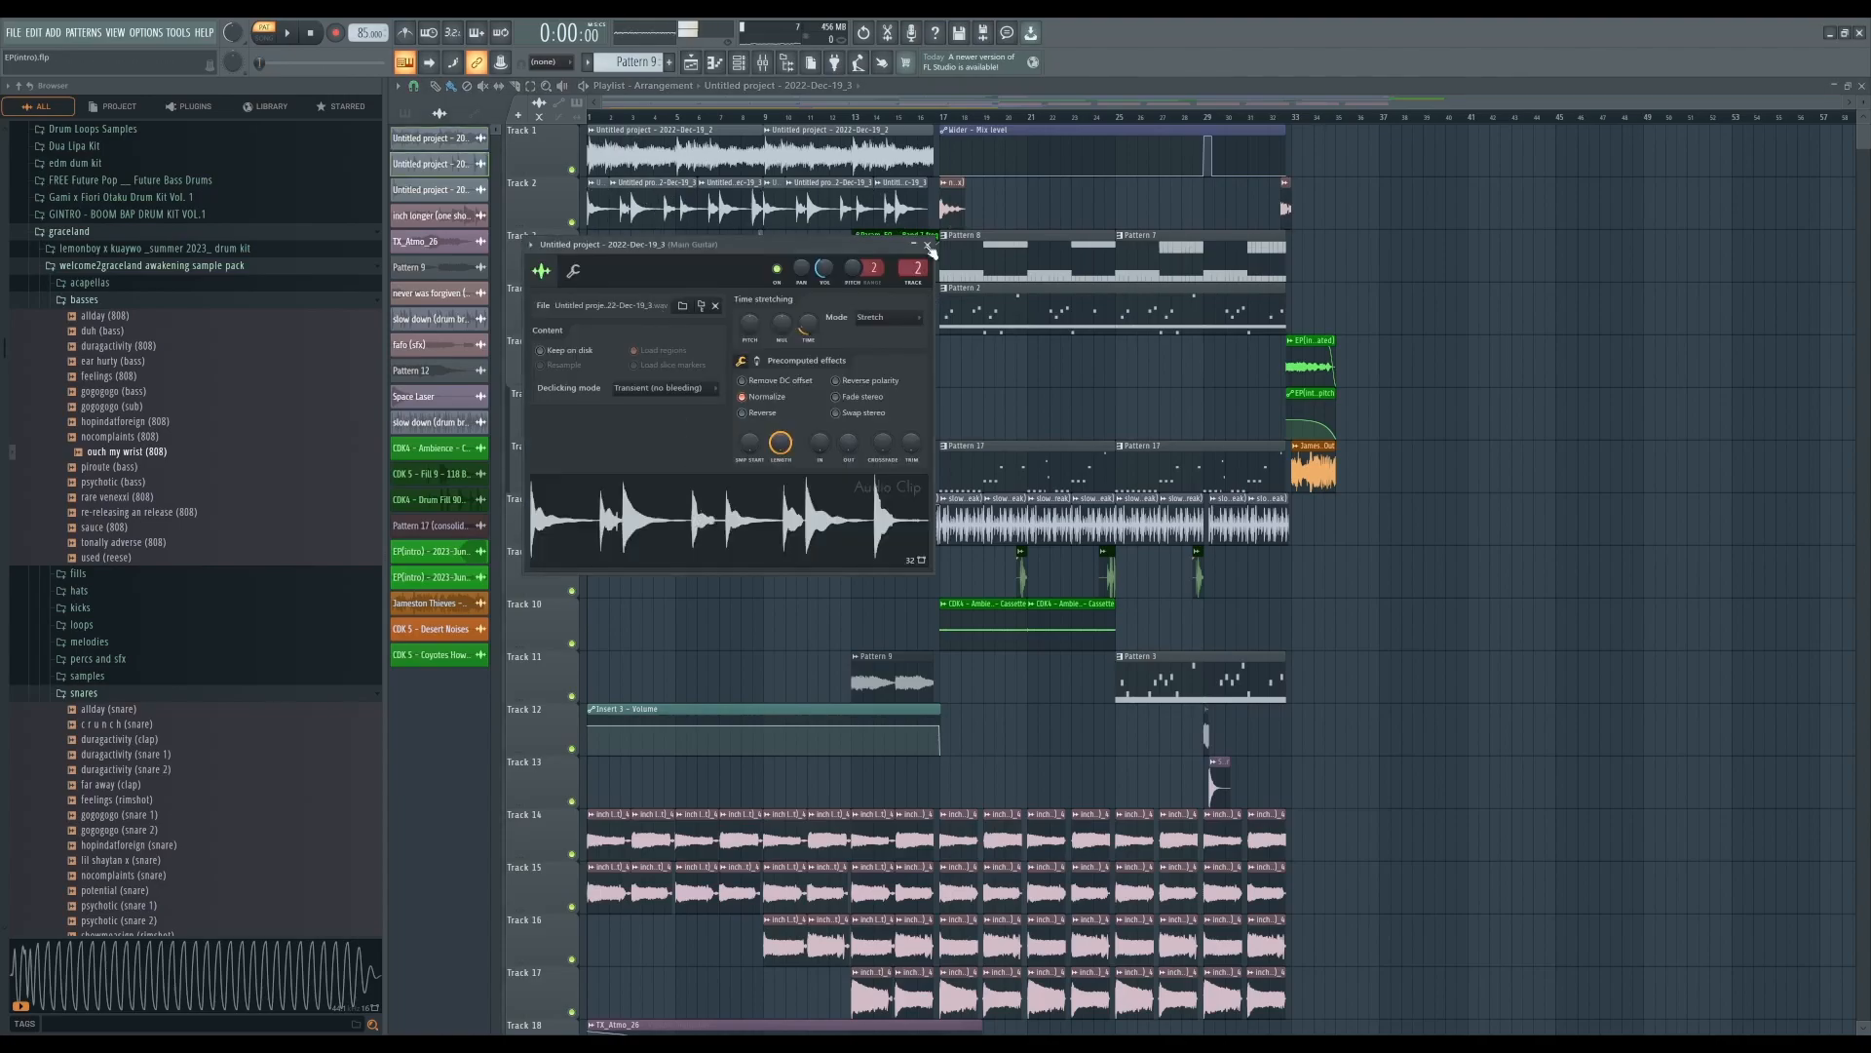
pyautogui.click(927, 245)
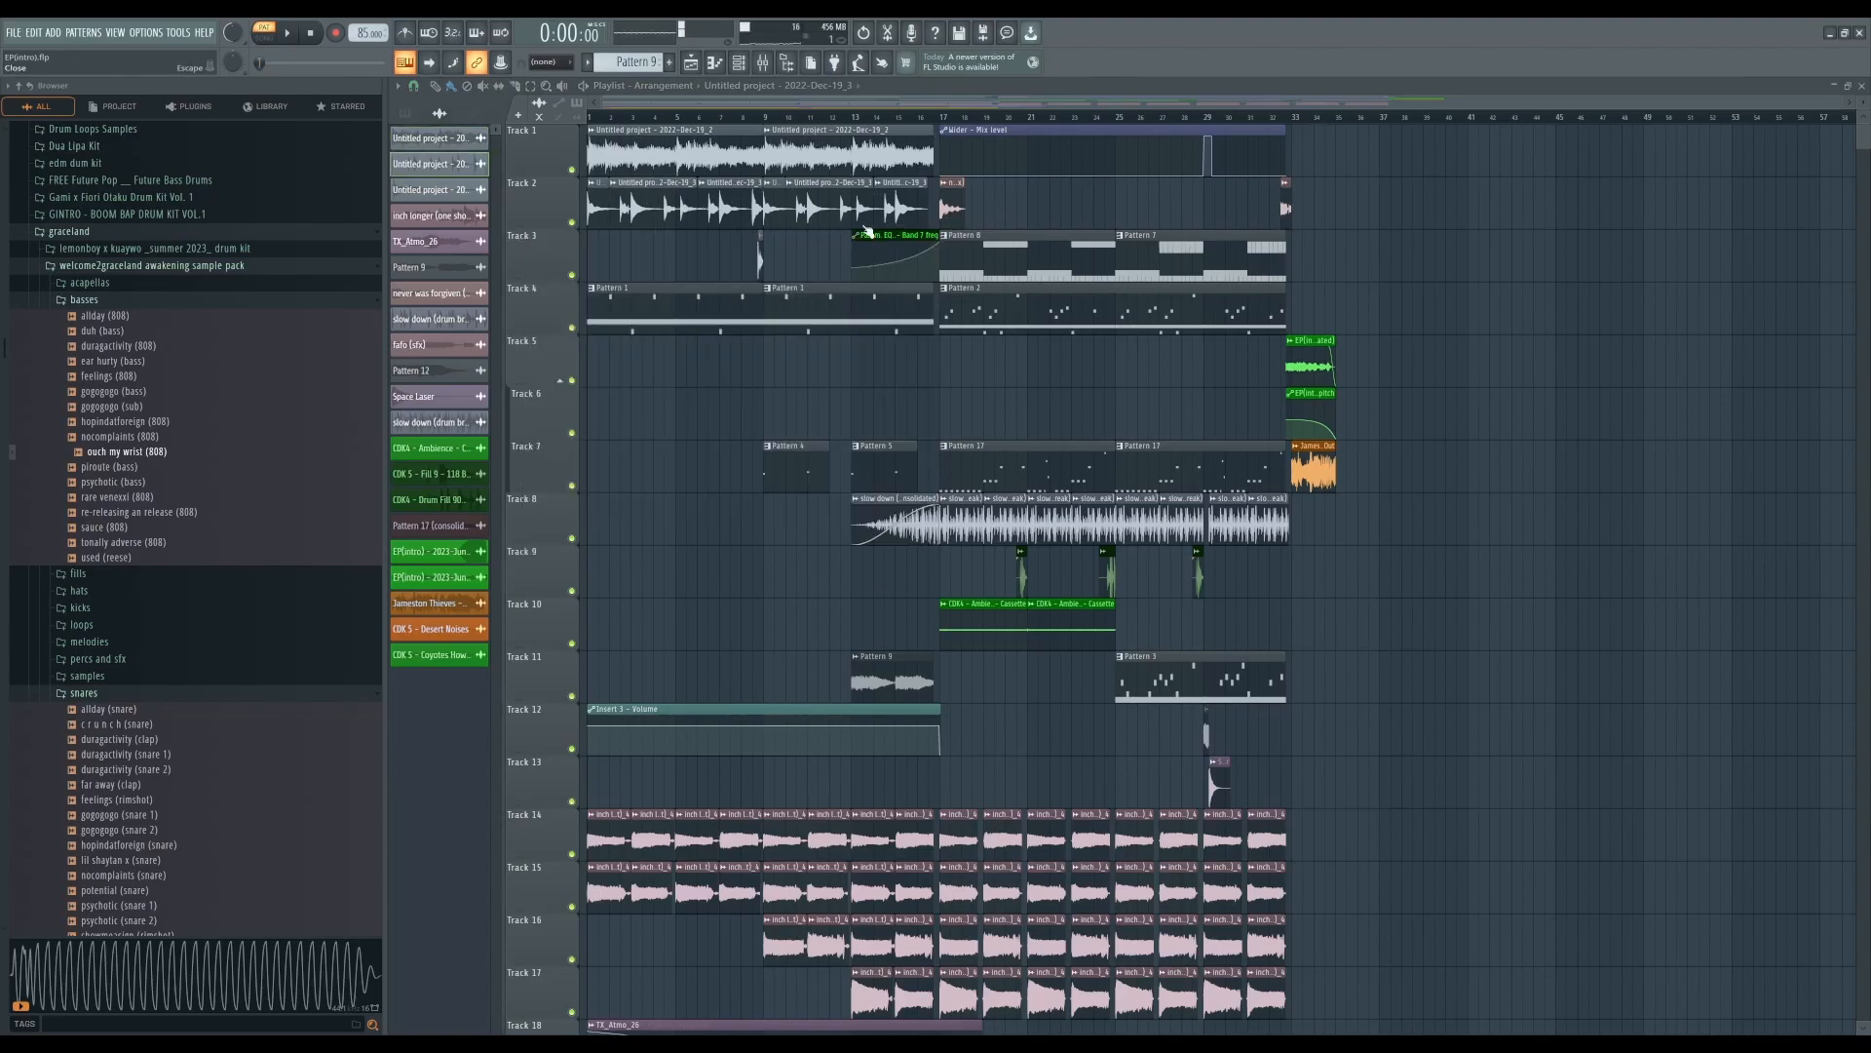
pyautogui.doubleClick(758, 260)
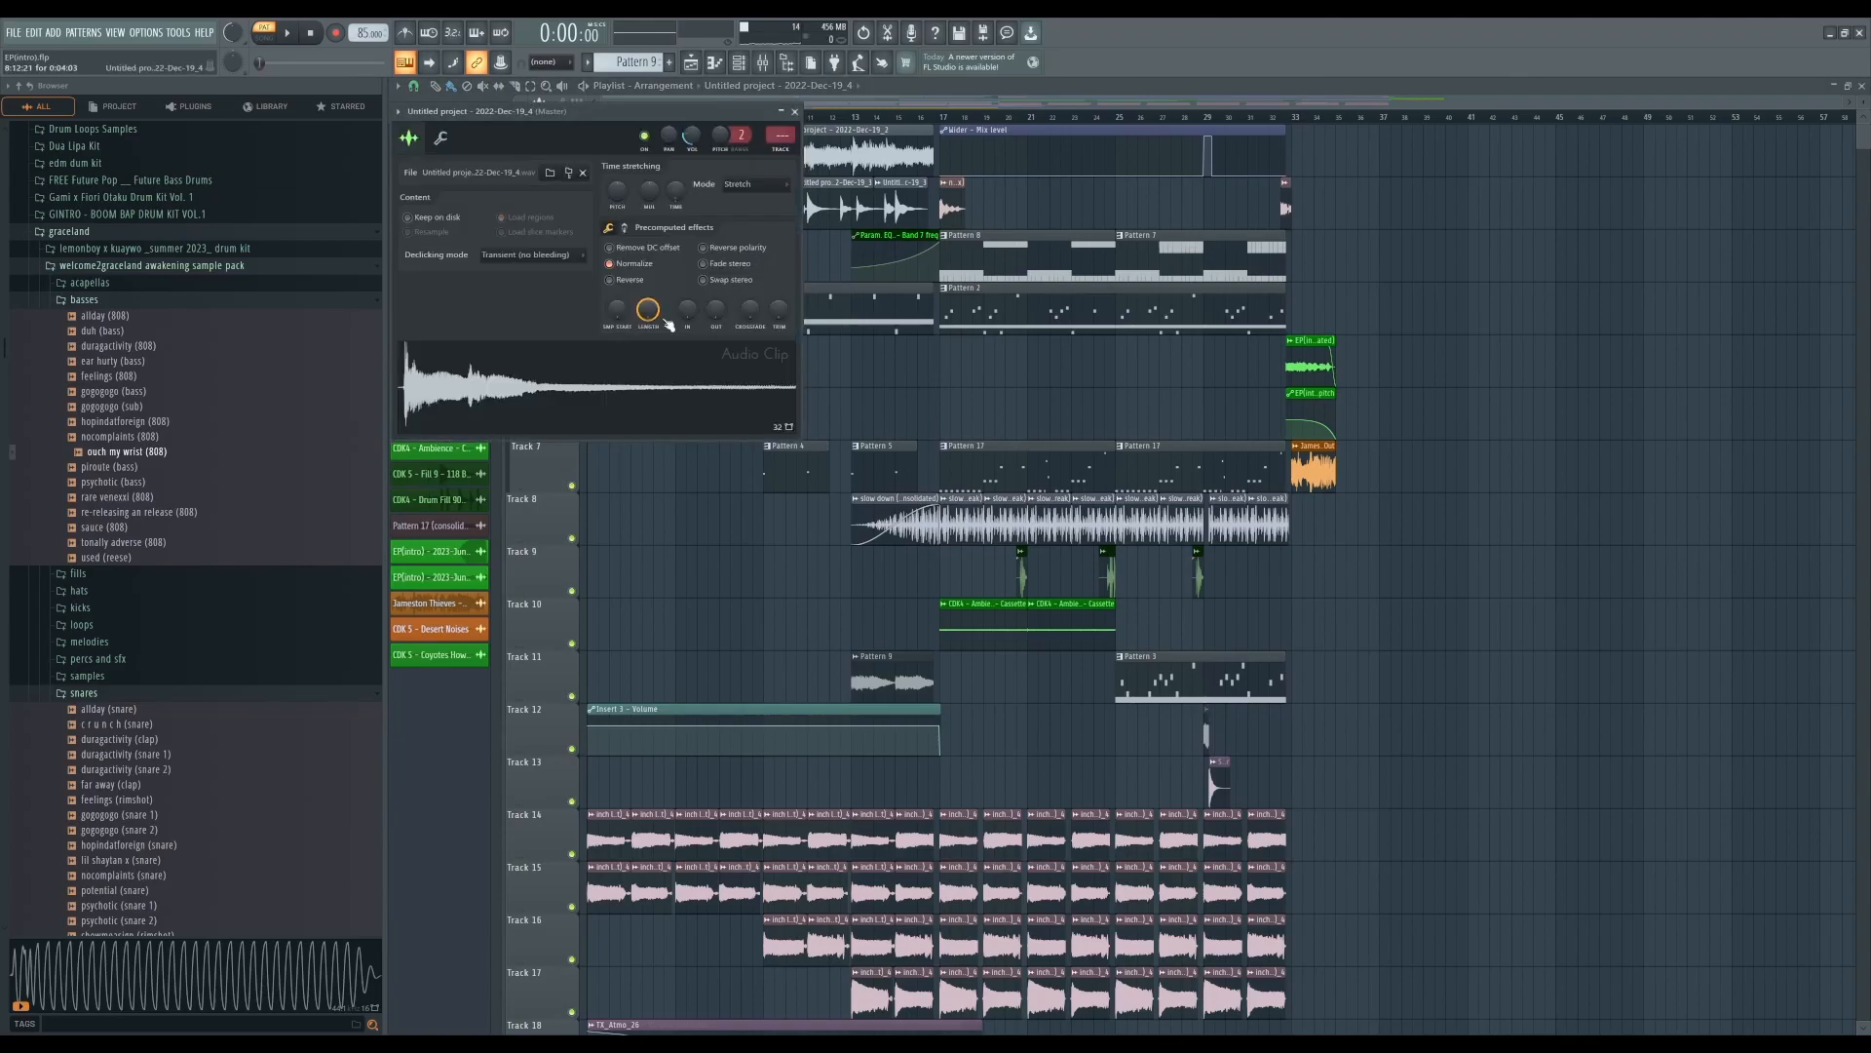
pyautogui.click(795, 111)
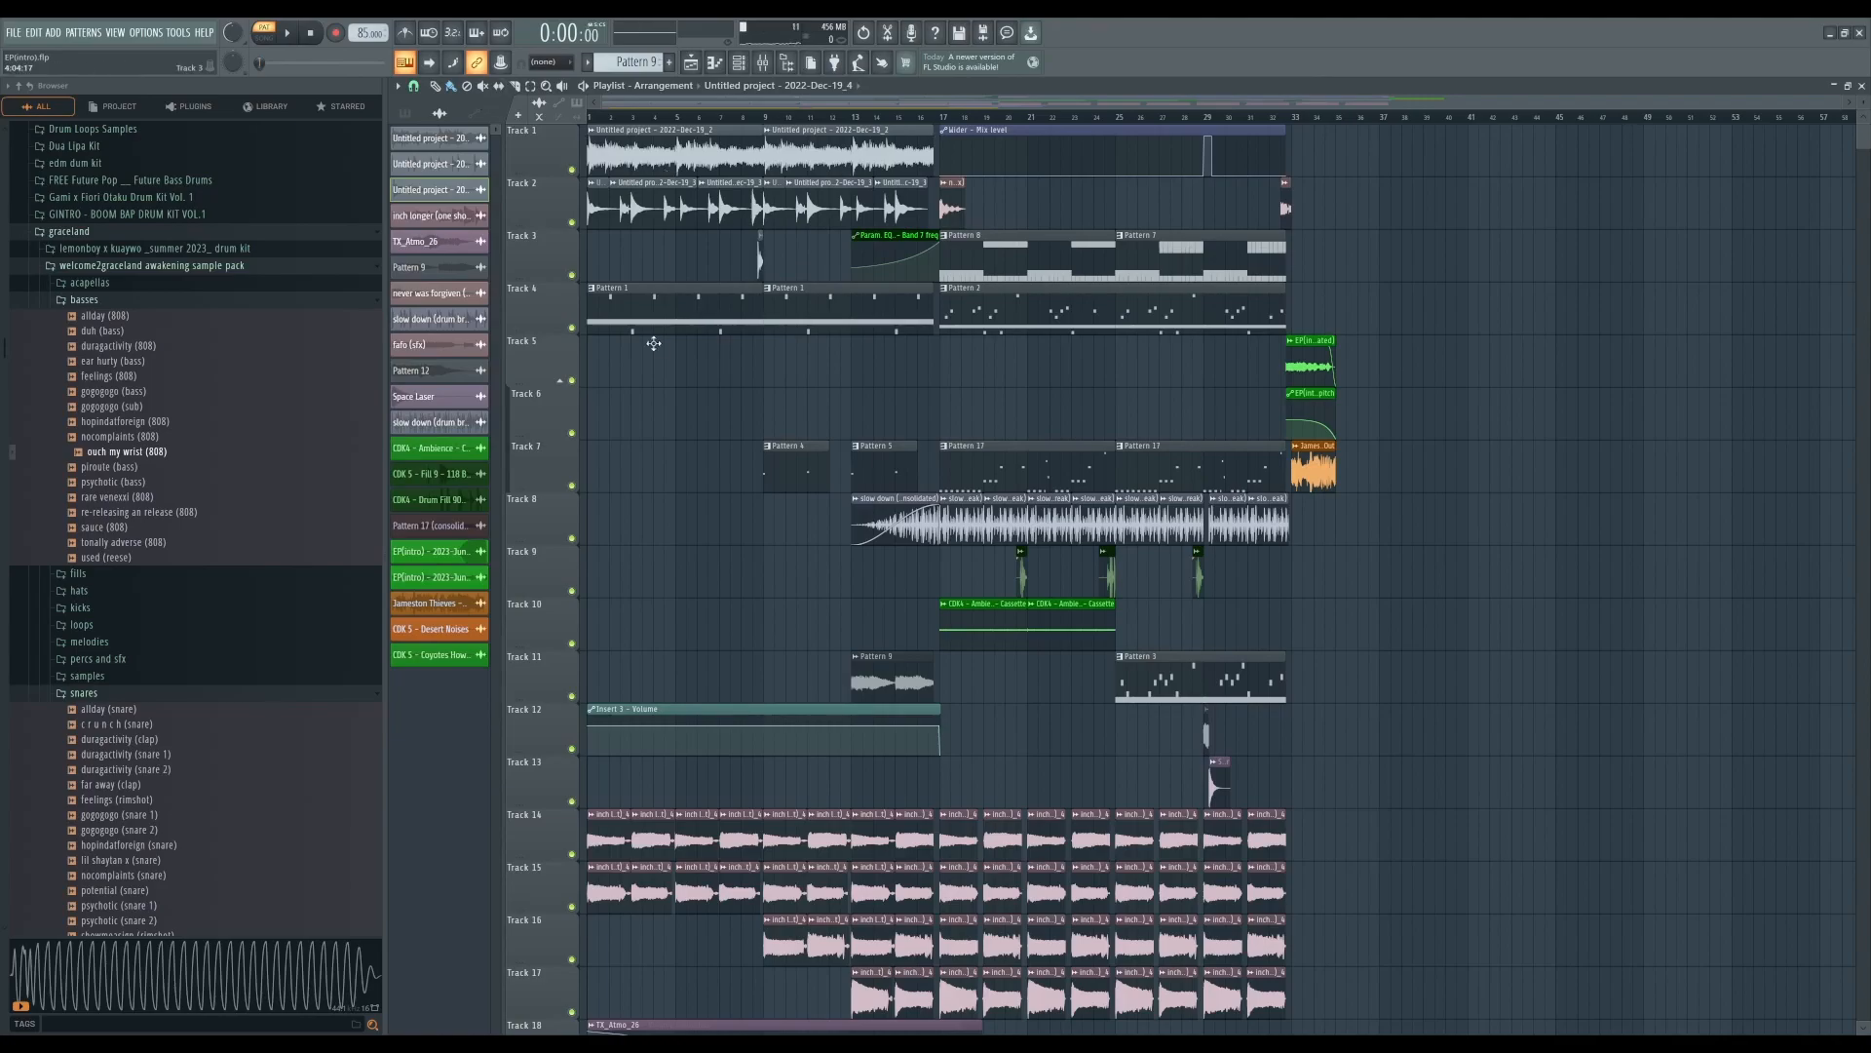
# - Play back the arrangement while toggling solo on the drum loop tracks
pyautogui.scroll(-2, 658, 349)
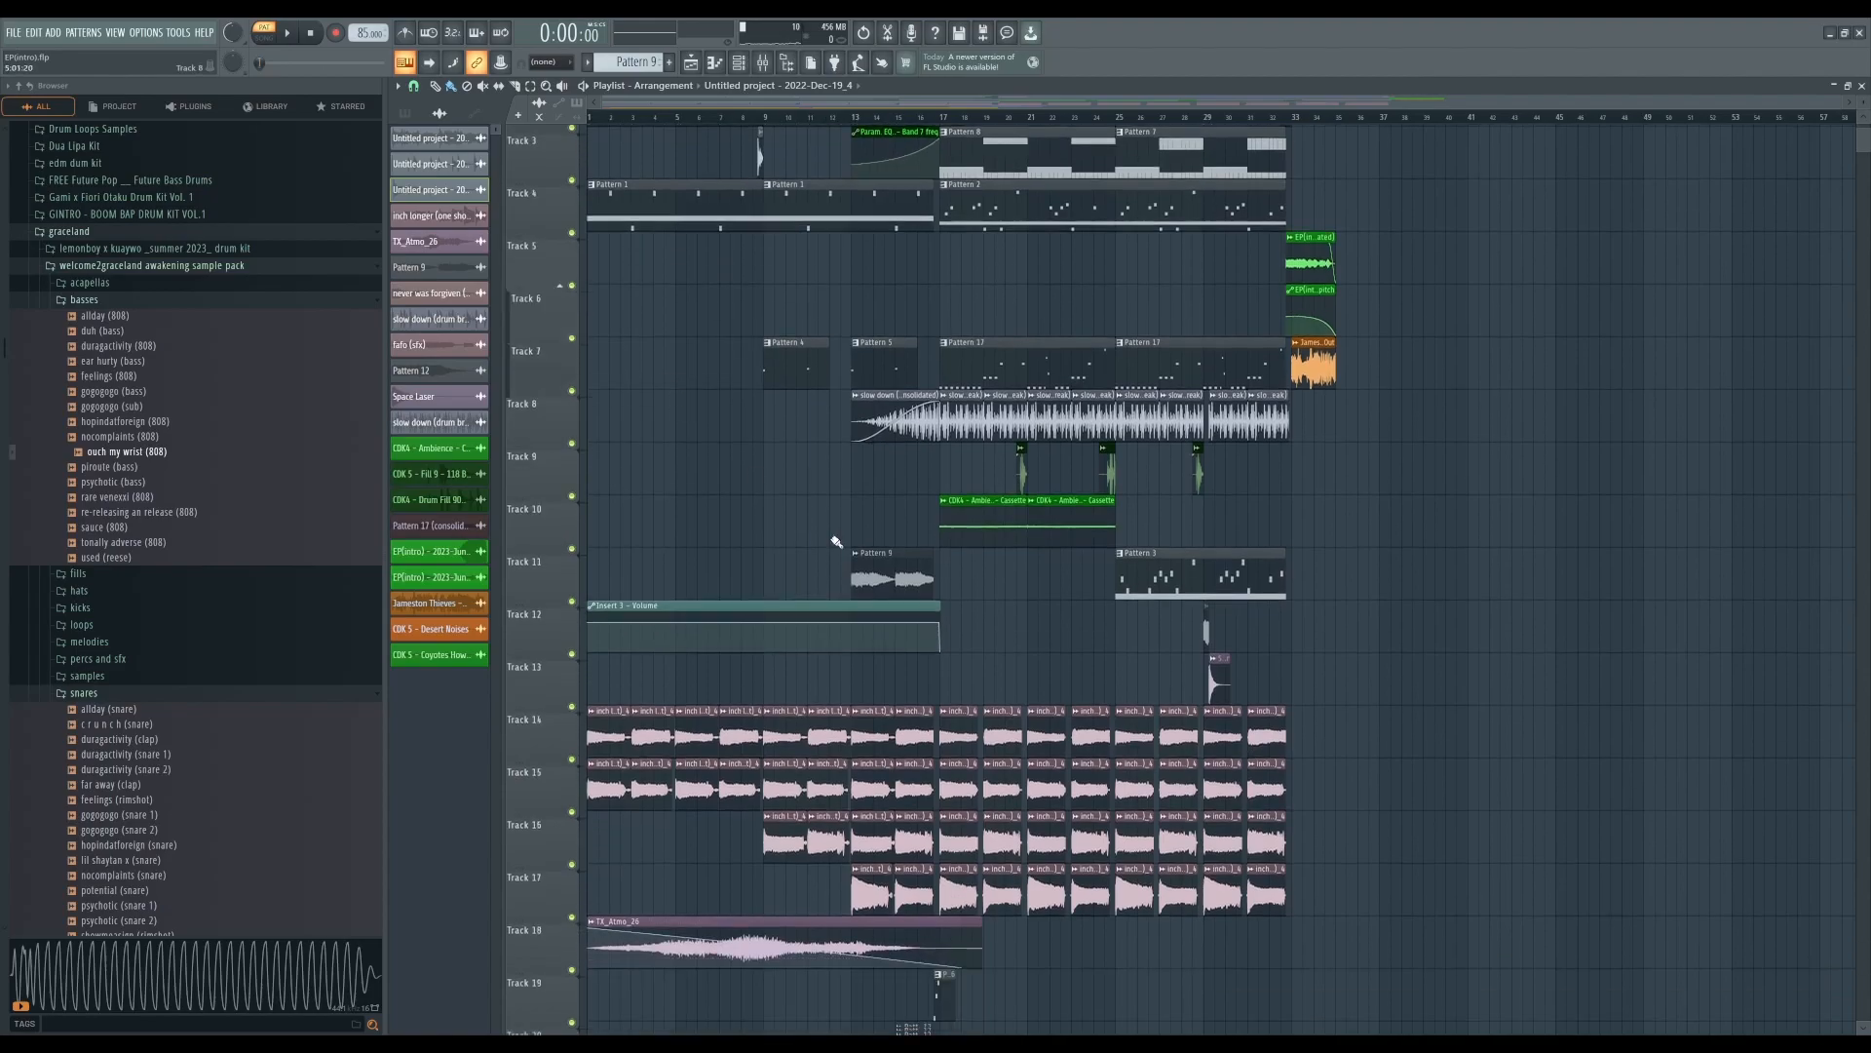
pyautogui.doubleClick(611, 732)
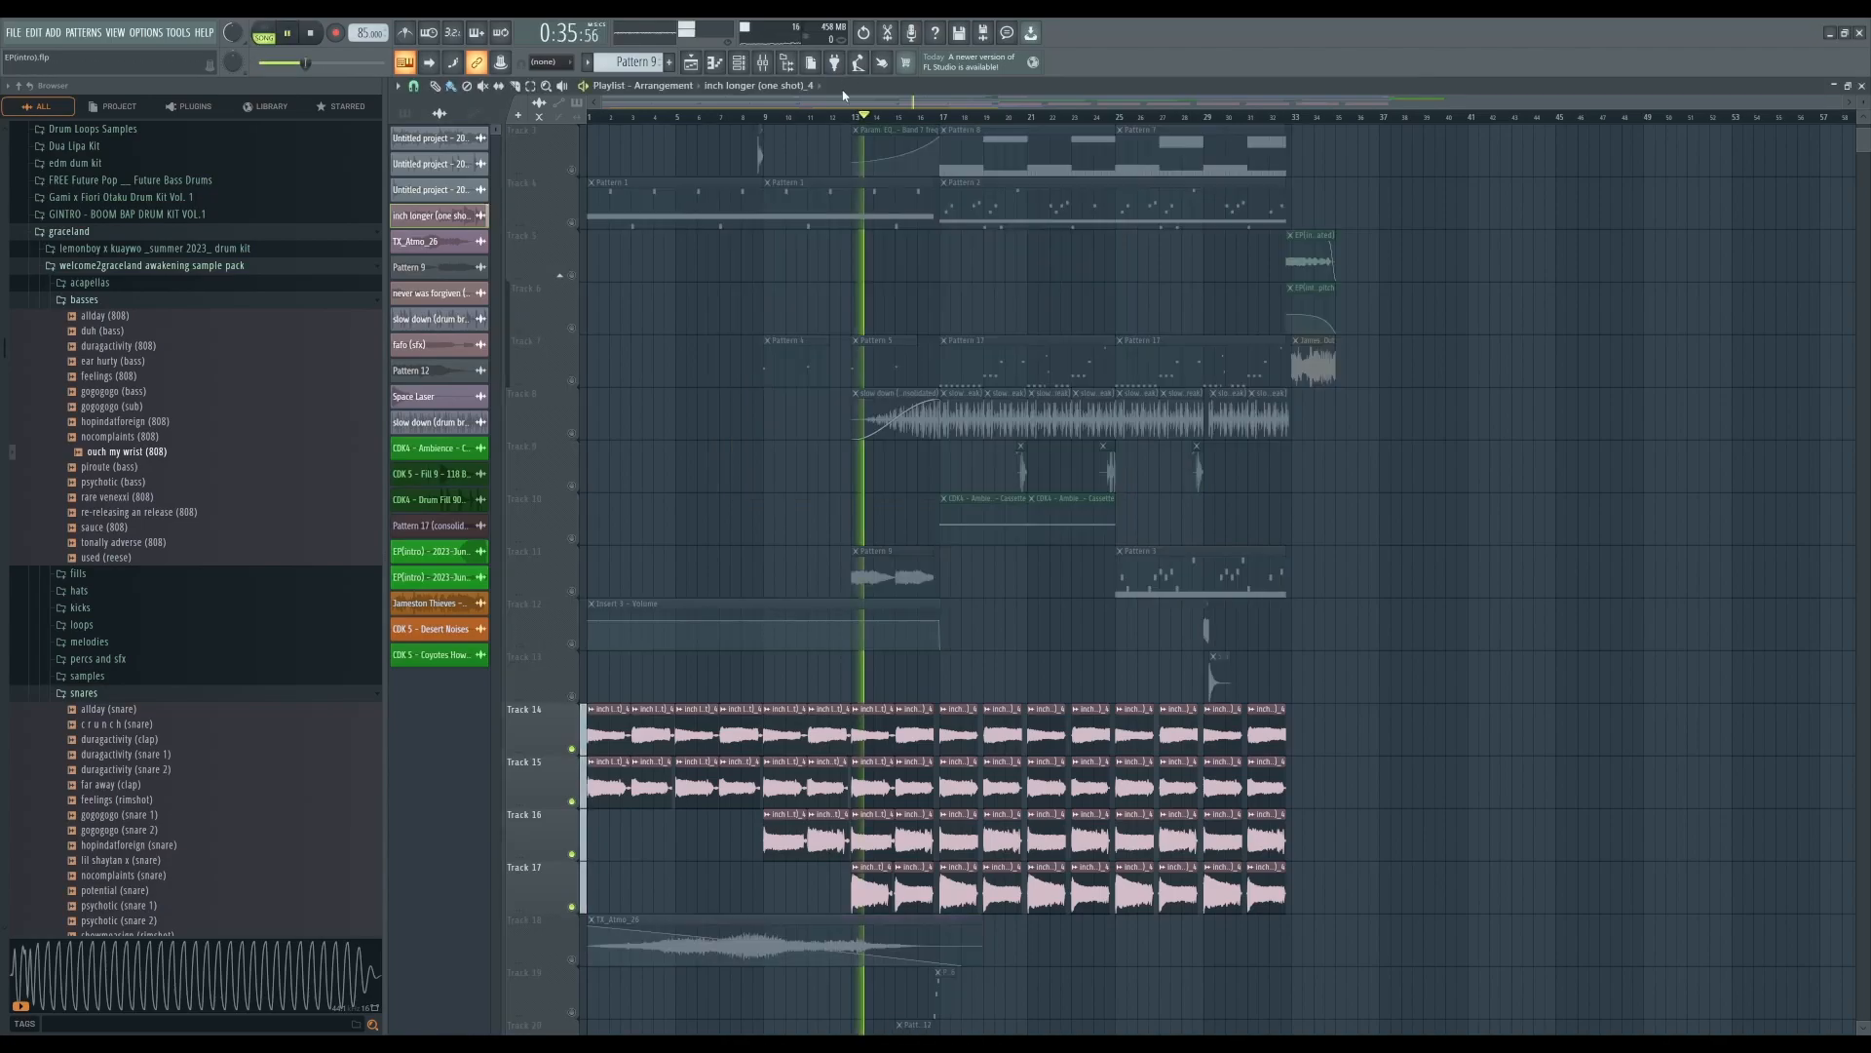
pyautogui.click(293, 39)
pyautogui.rightClick(572, 752)
pyautogui.rightClick(572, 753)
pyautogui.scroll(2, 691, 551)
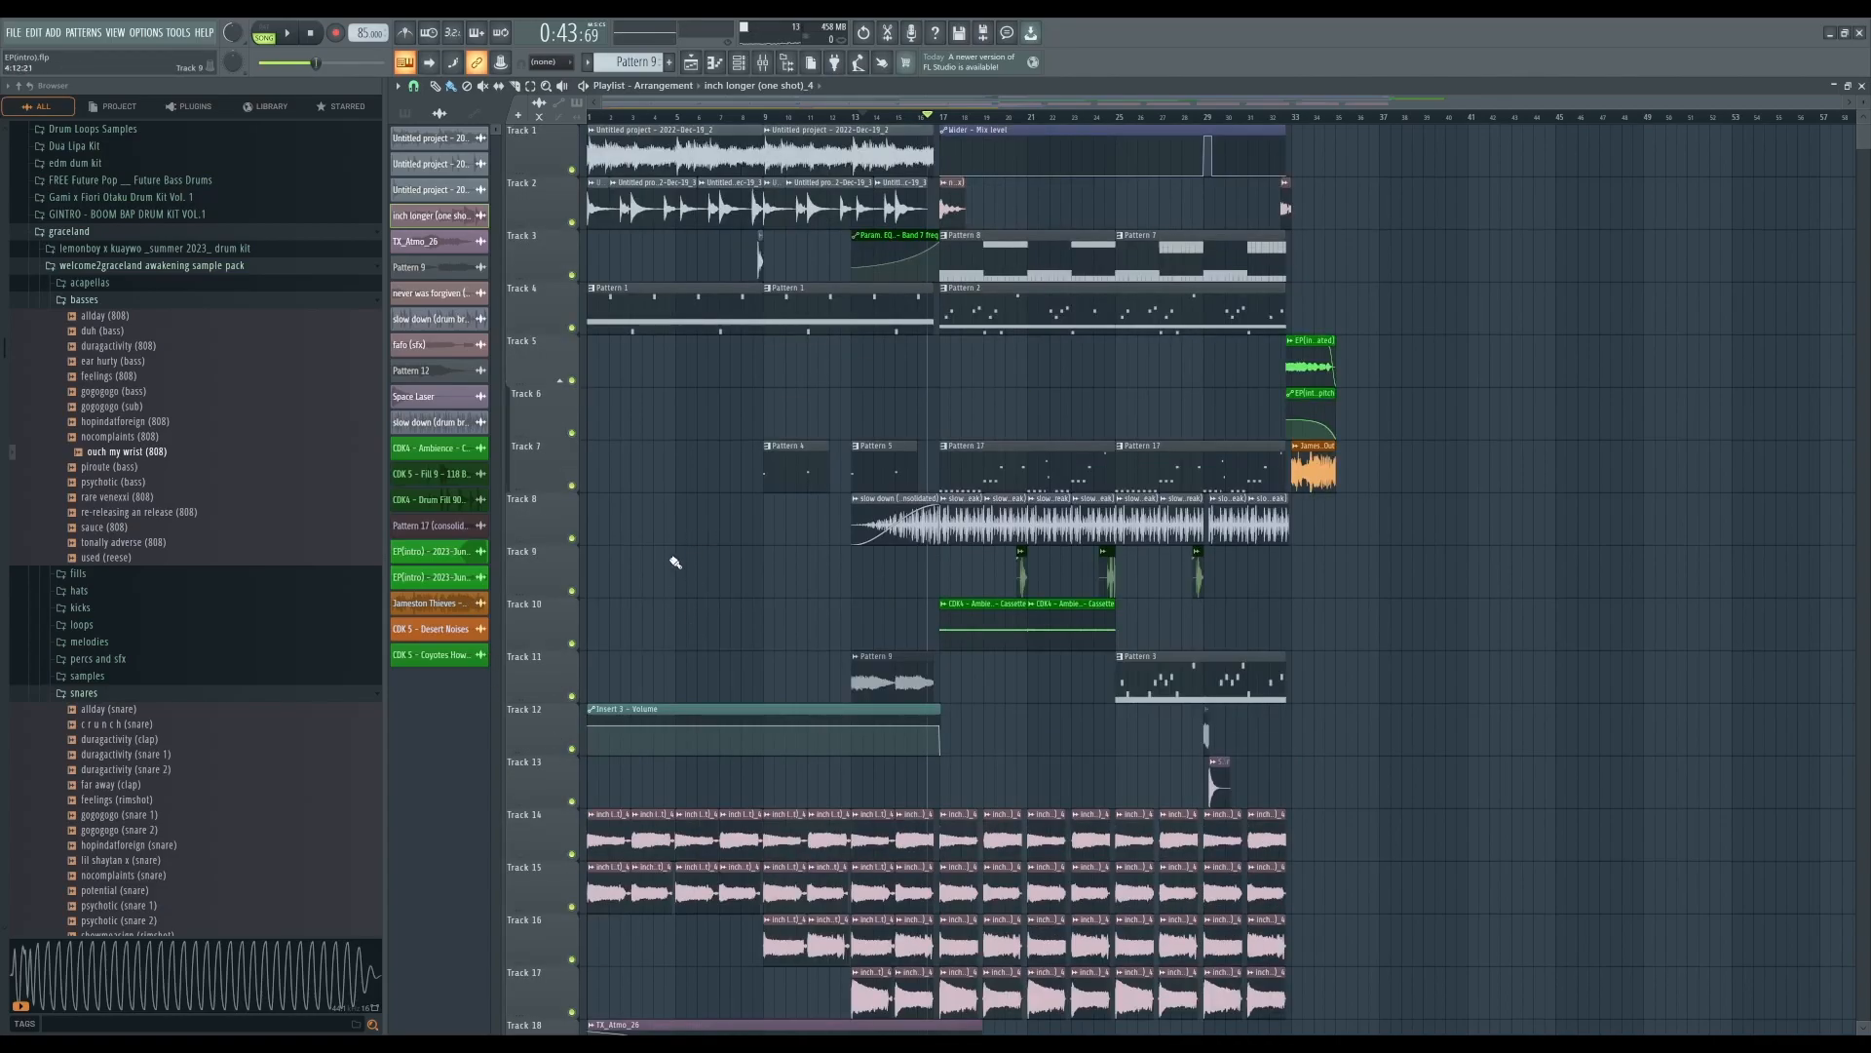
# - Review the mixer's insert channels and effects, then return to the playlist
pyautogui.click(762, 61)
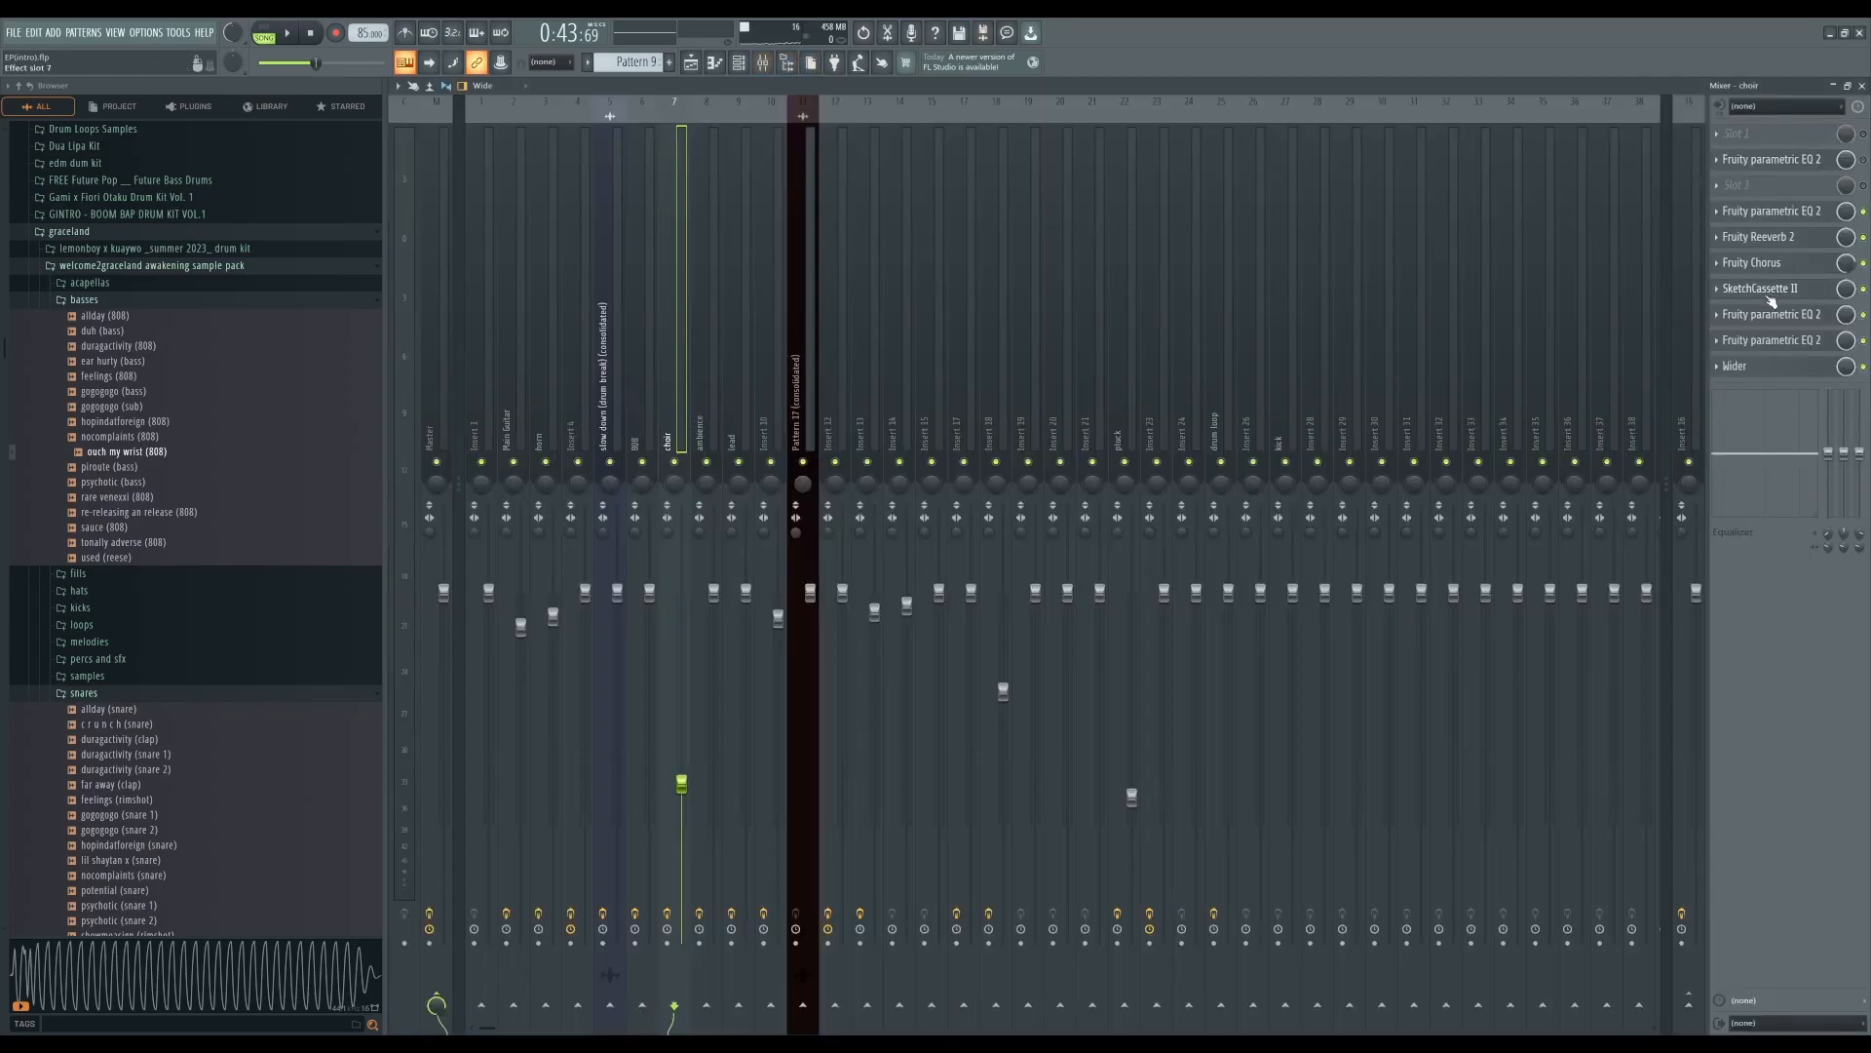
pyautogui.click(1861, 86)
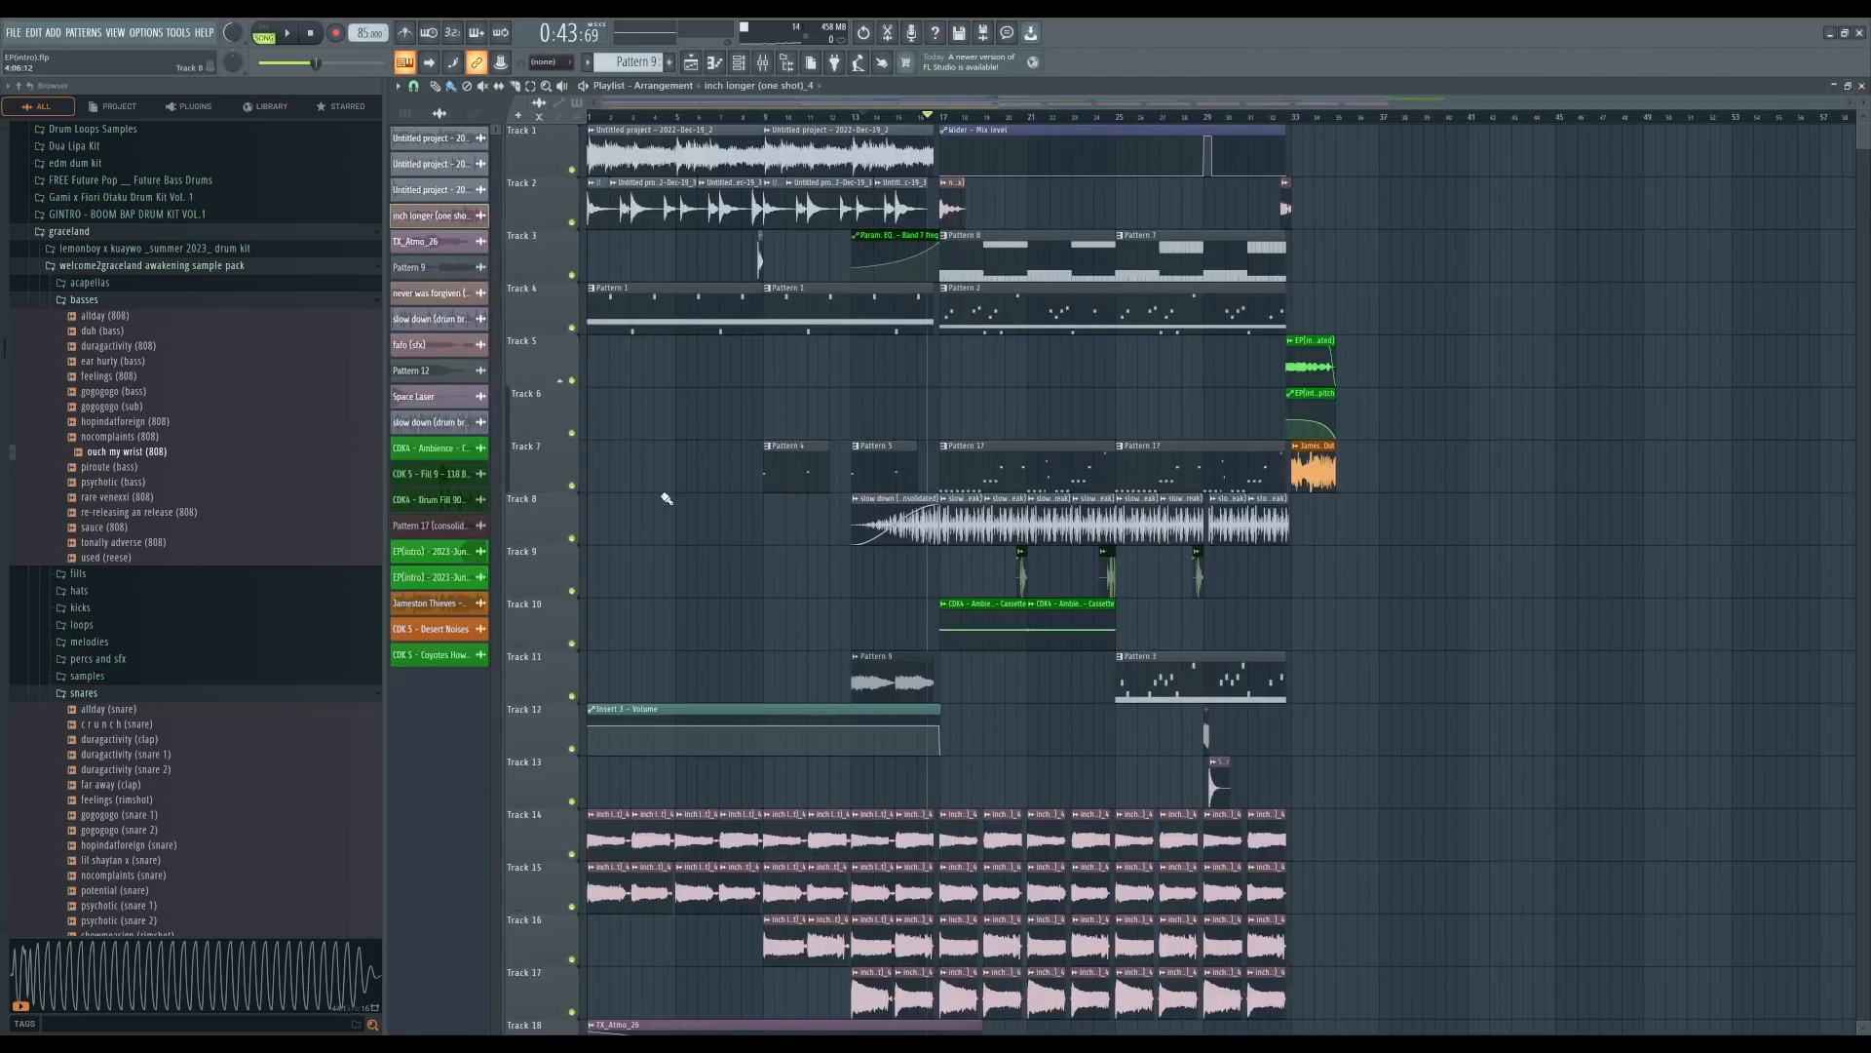
pyautogui.scroll(-2, 703, 424)
pyautogui.scroll(2, 701, 422)
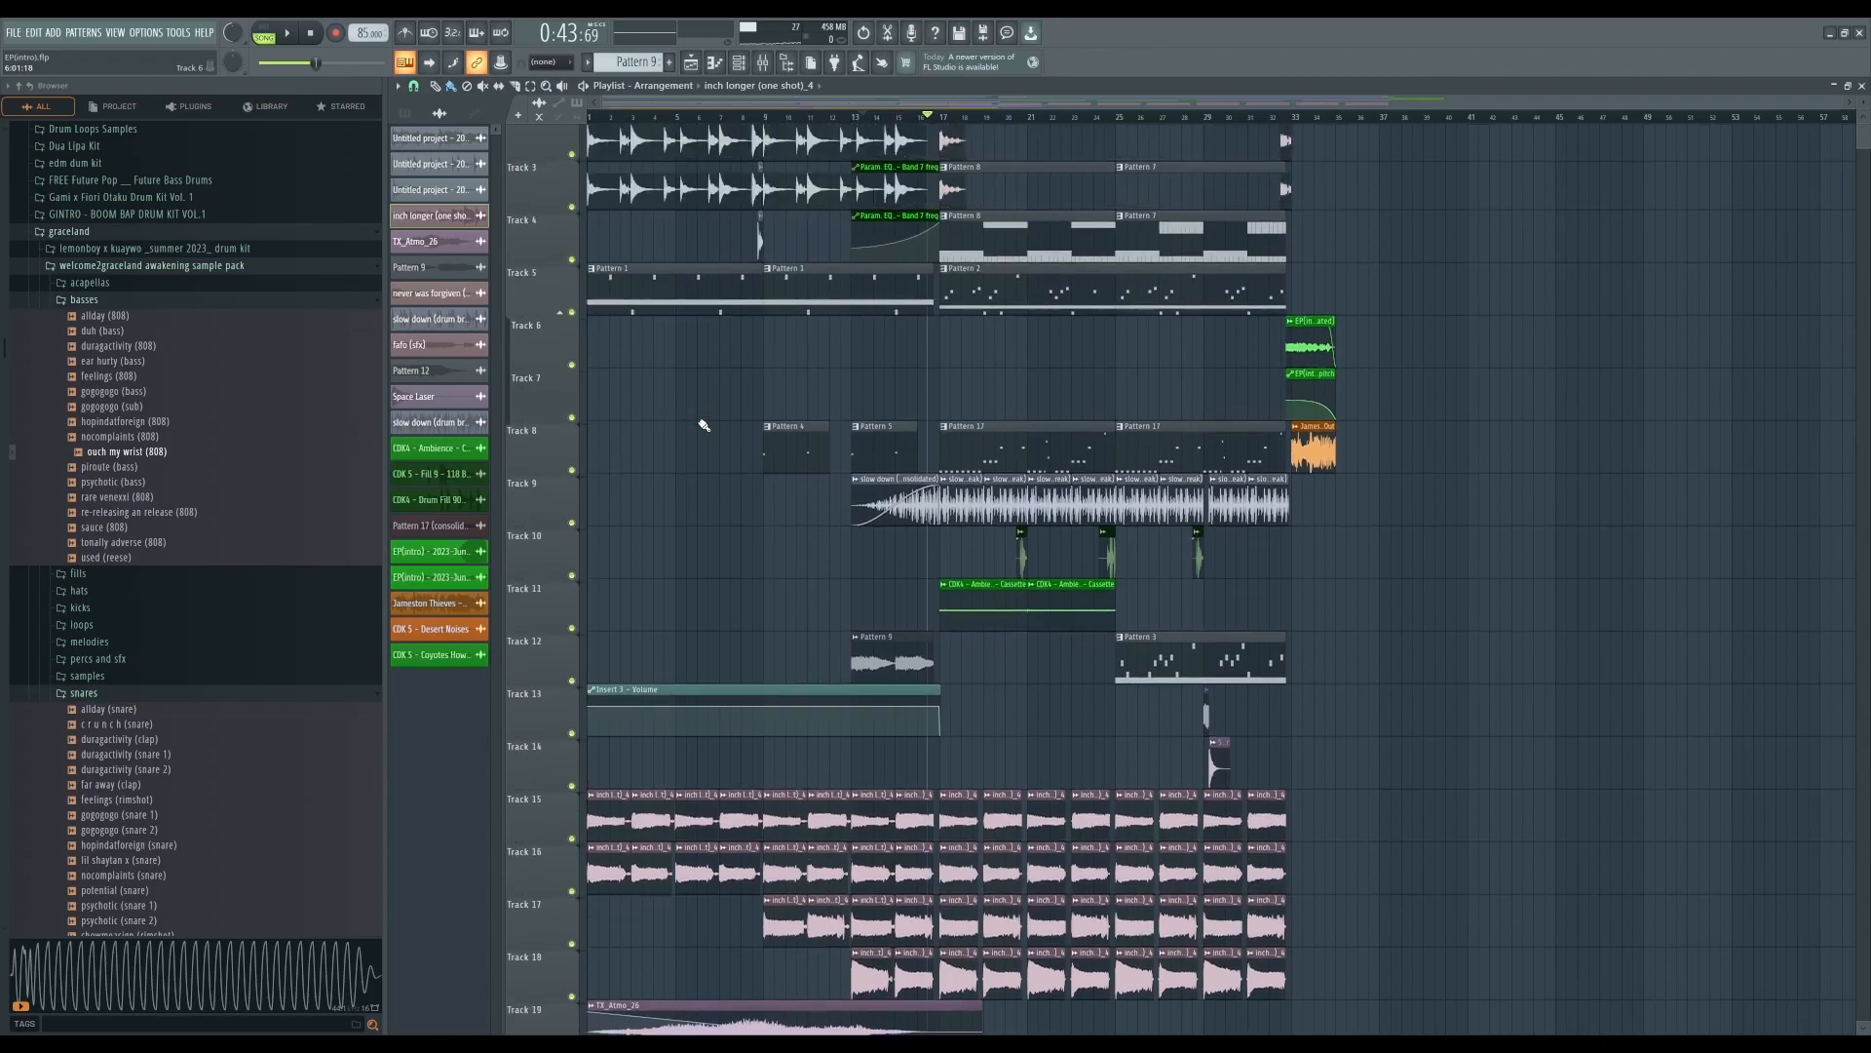
pyautogui.scroll(-3, 735, 444)
pyautogui.scroll(3, 722, 447)
# - Inspect the inch longer (one shot) sample's settings in the channel rack
pyautogui.click(646, 324)
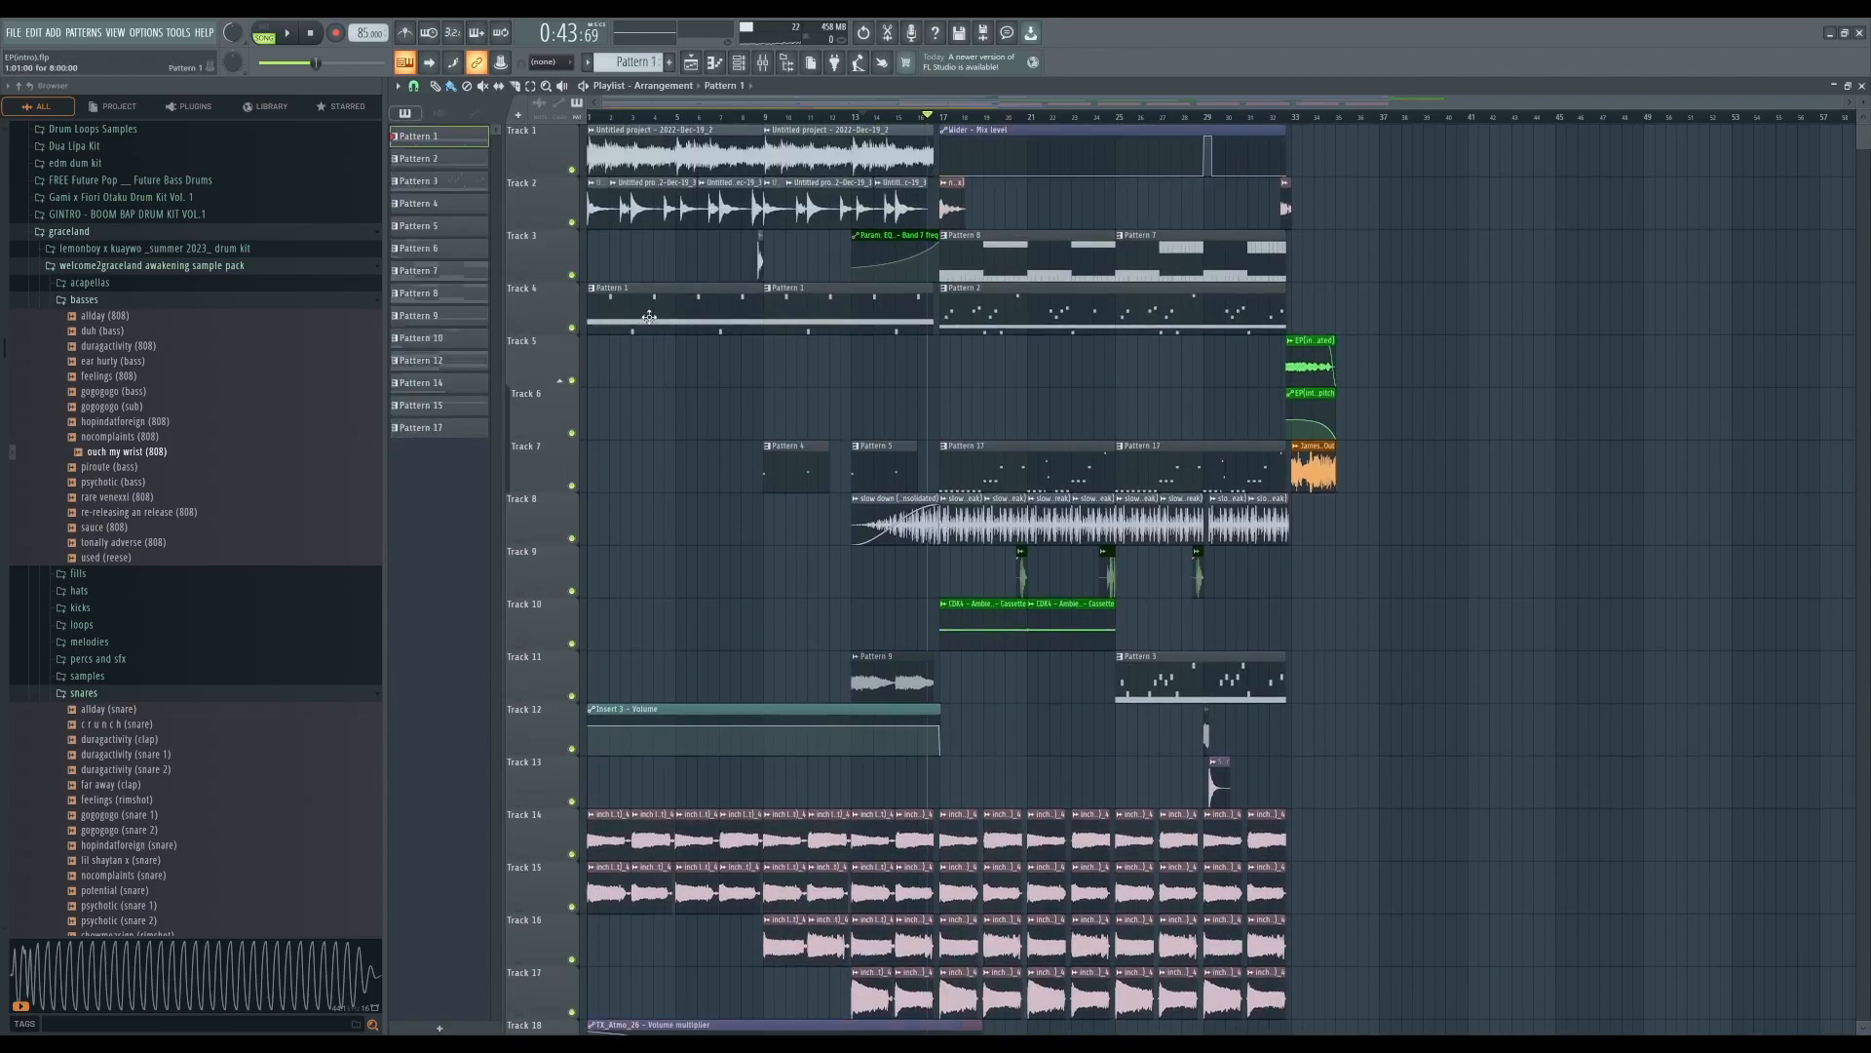
pyautogui.click(739, 65)
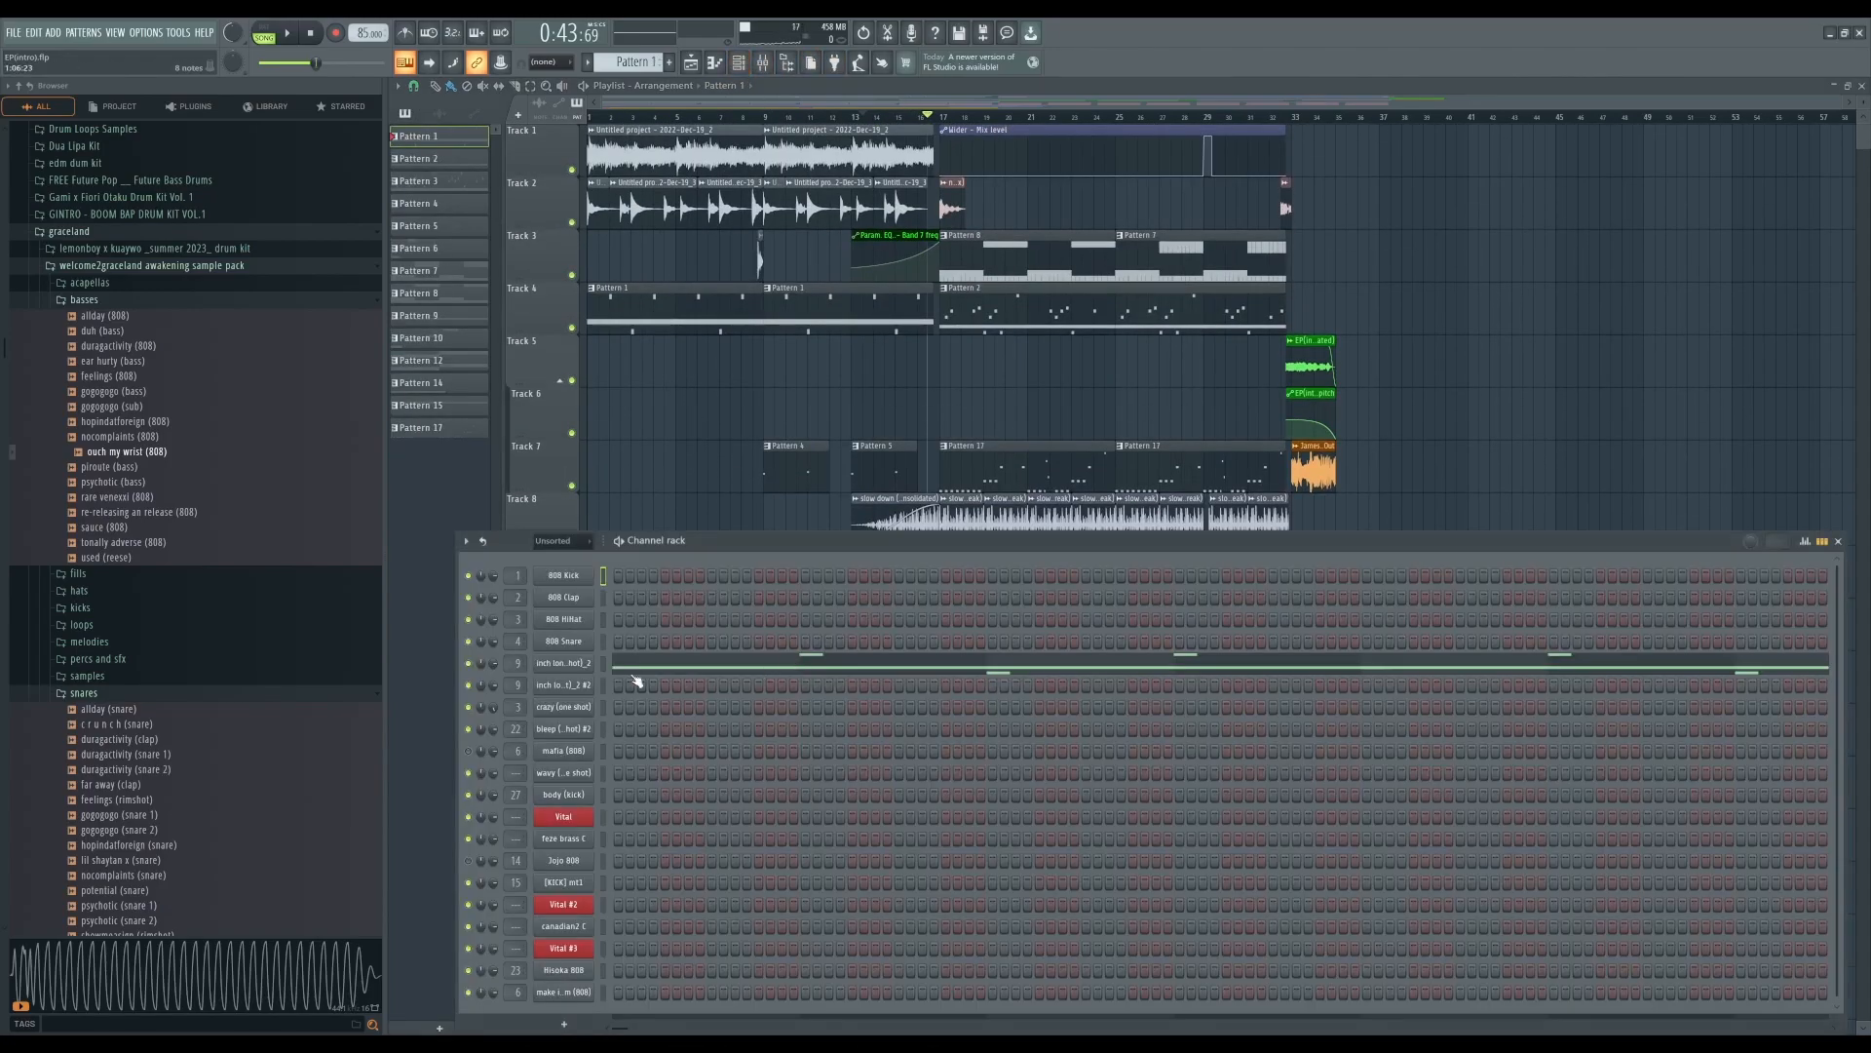
pyautogui.click(589, 669)
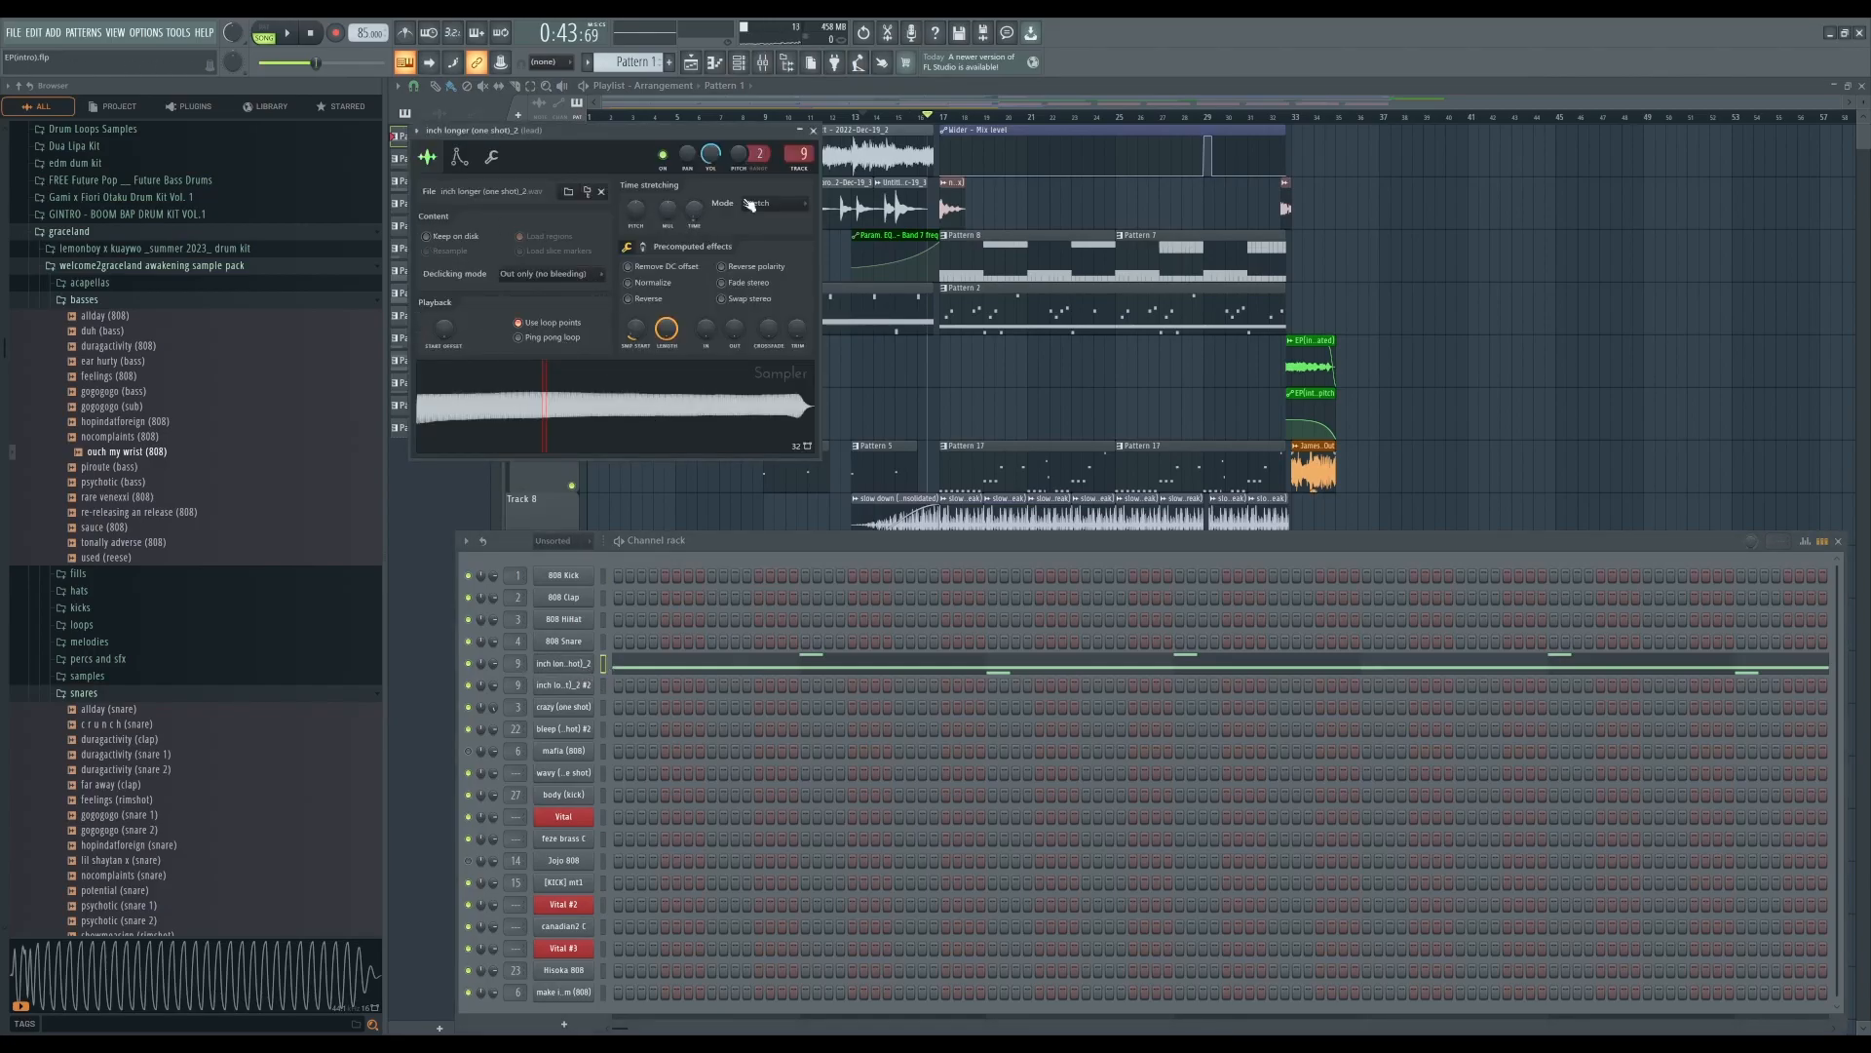
pyautogui.click(815, 132)
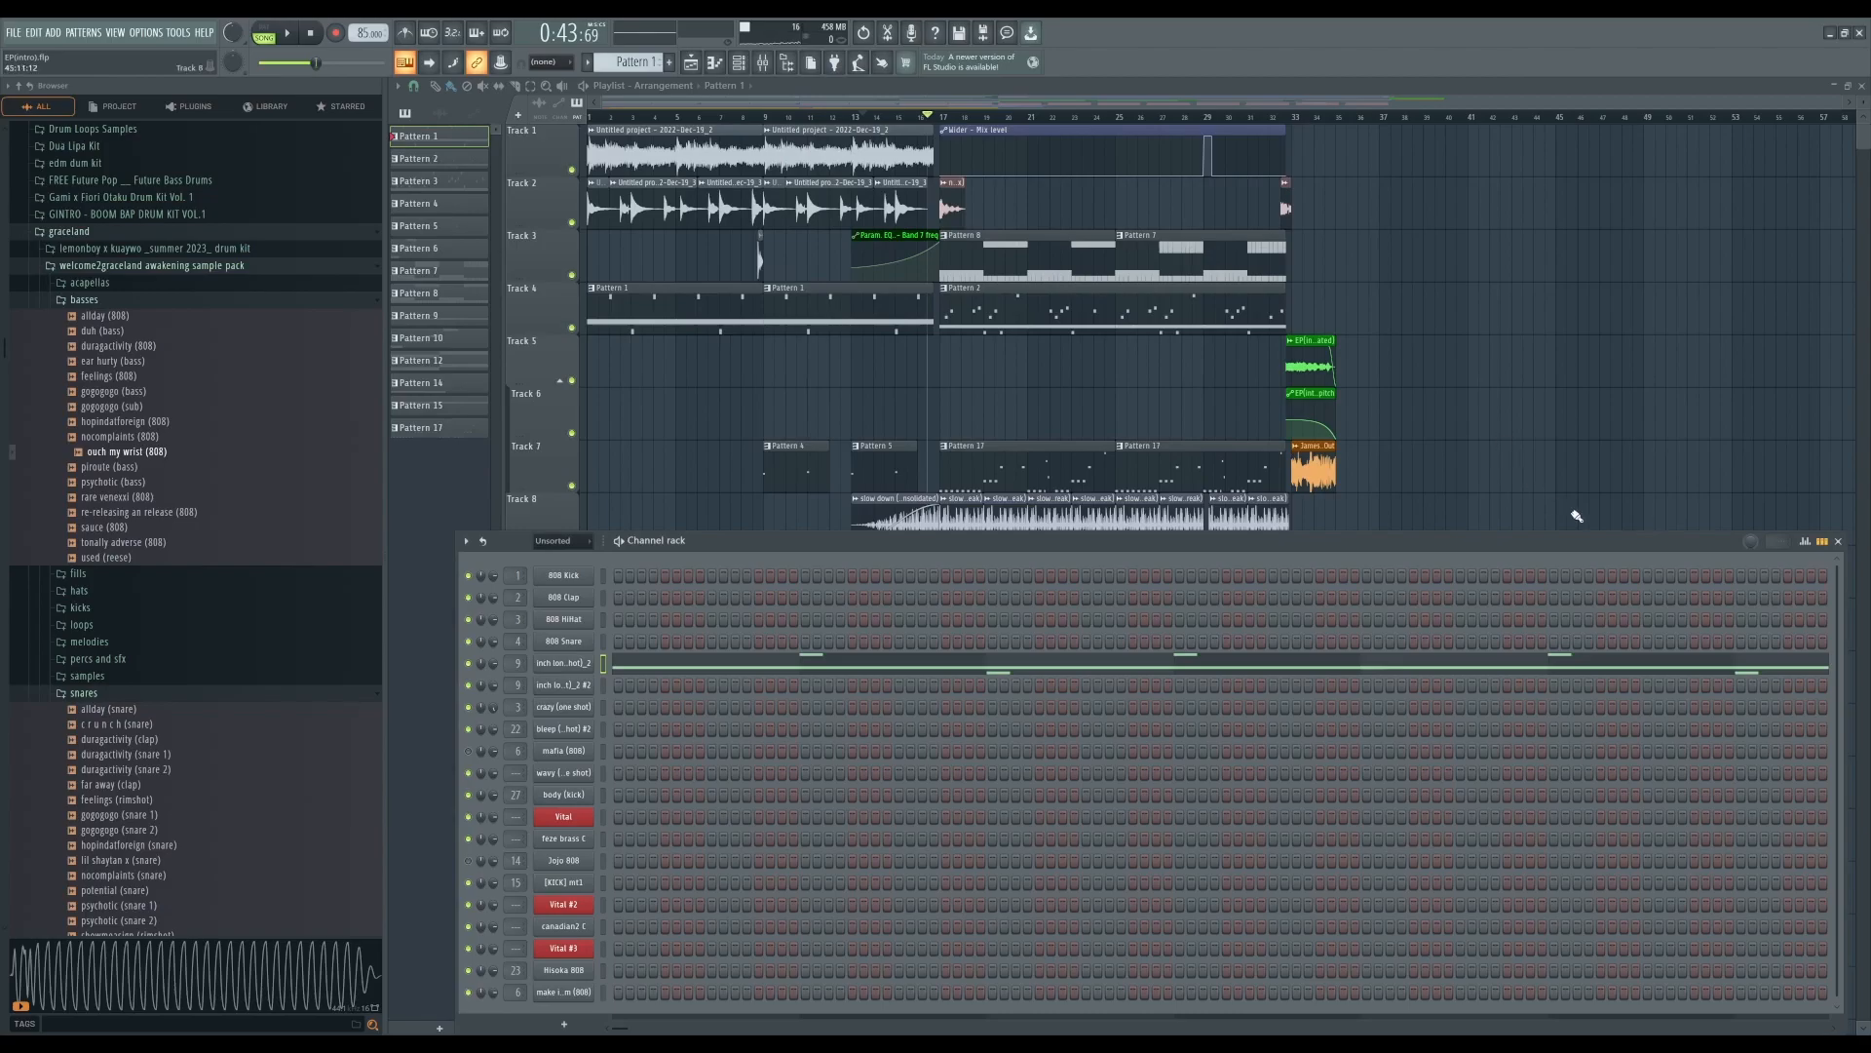
pyautogui.click(1839, 541)
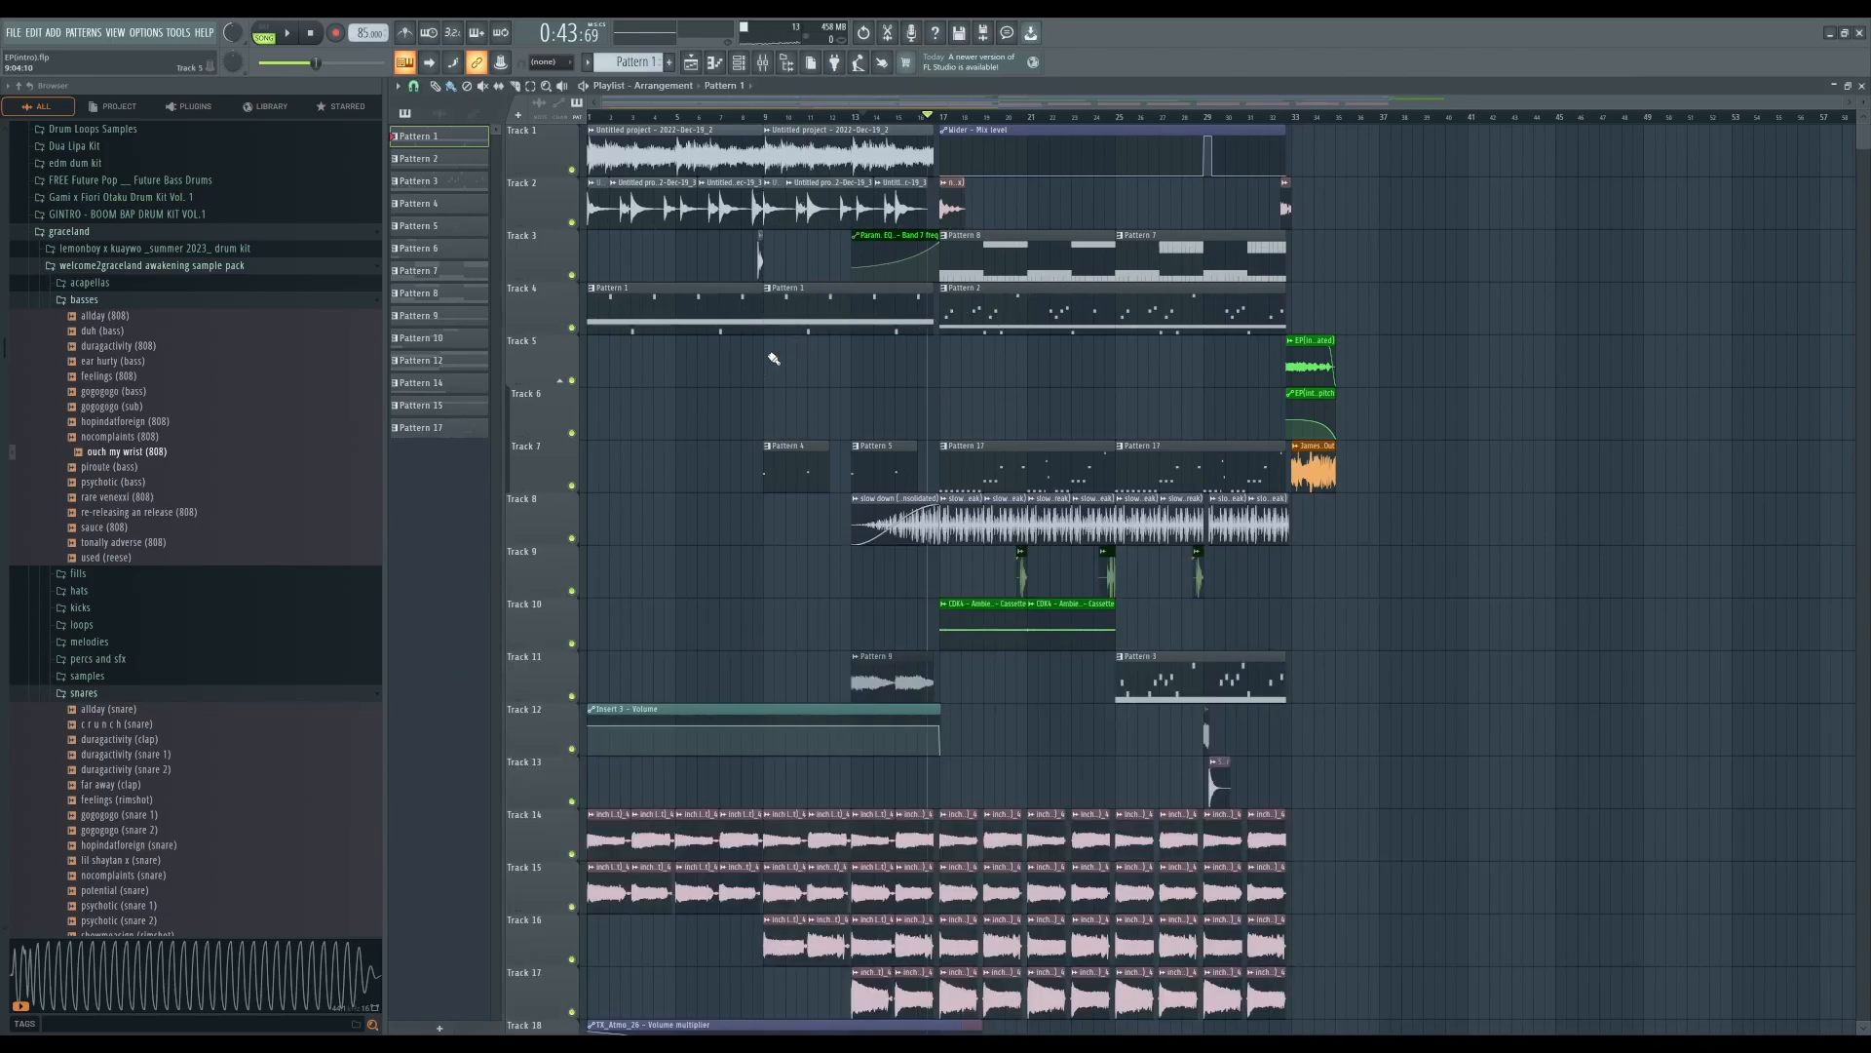
# - Play the song from the start and stop playback
pyautogui.click(264, 32)
pyautogui.press('space')
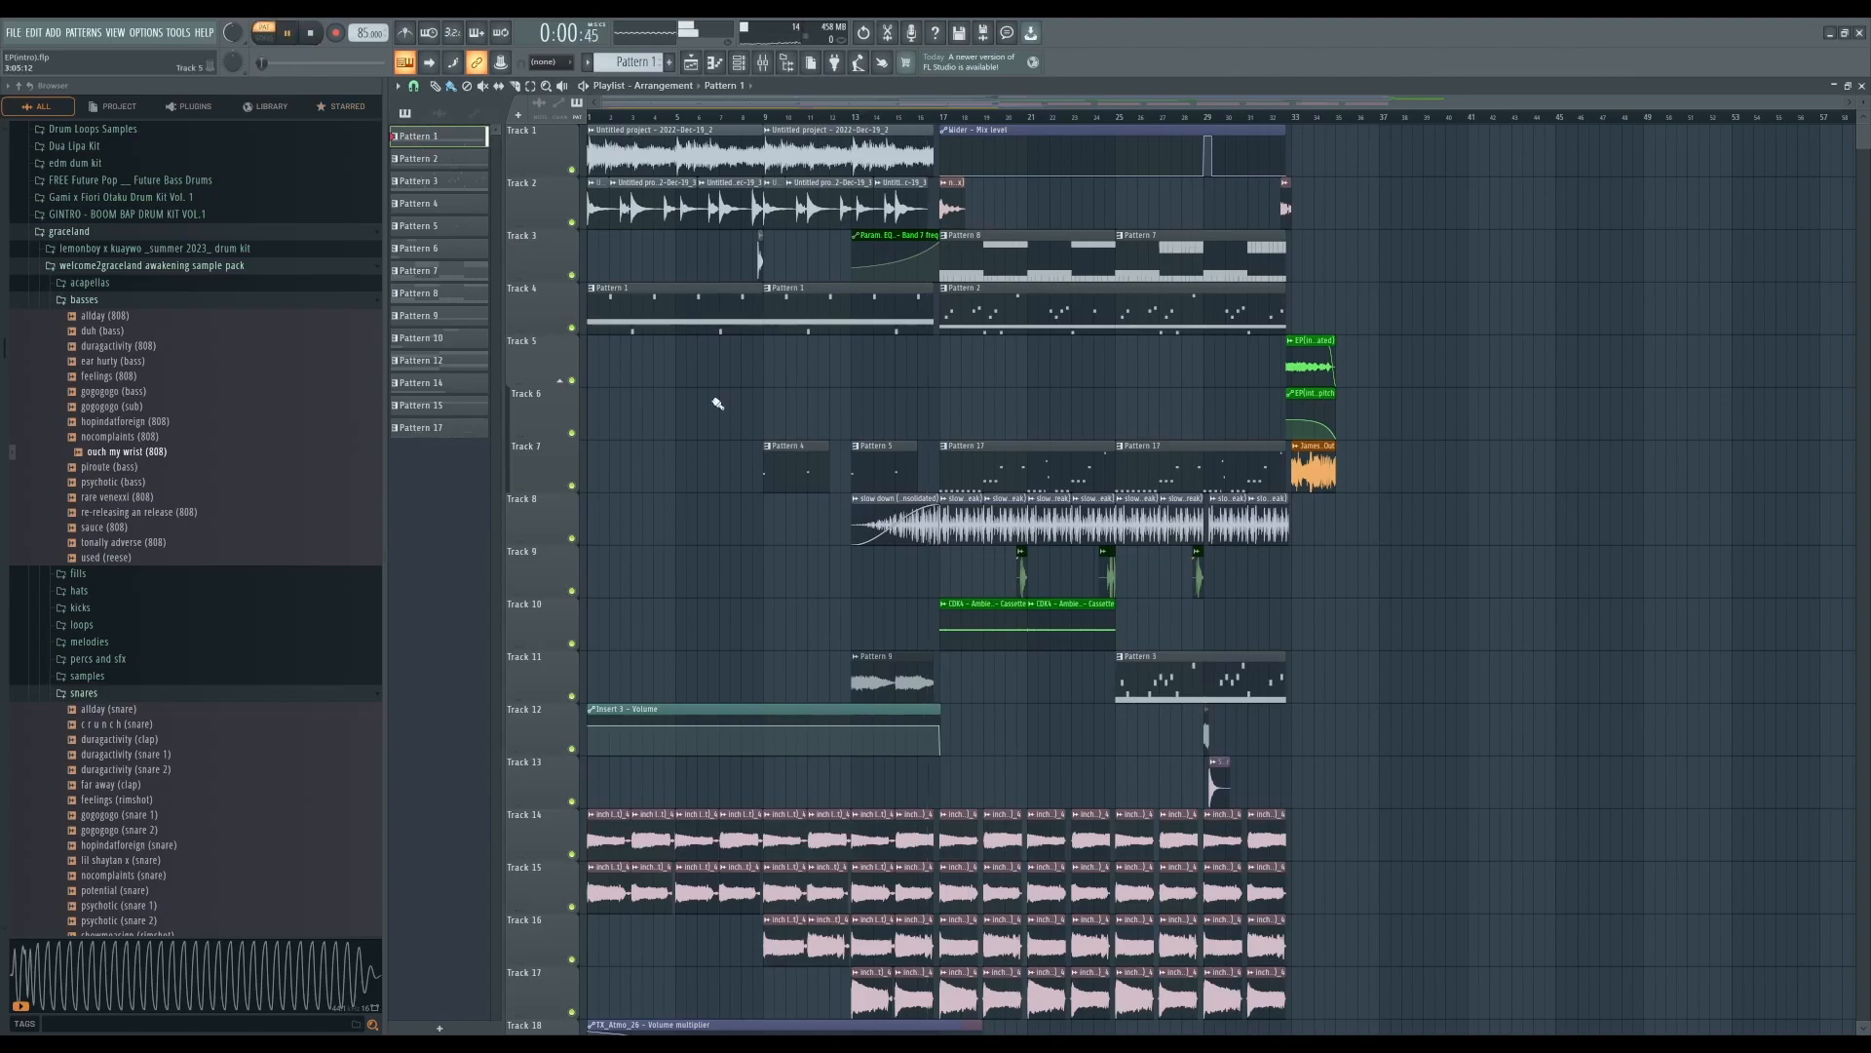
pyautogui.click(314, 33)
pyautogui.press('l')
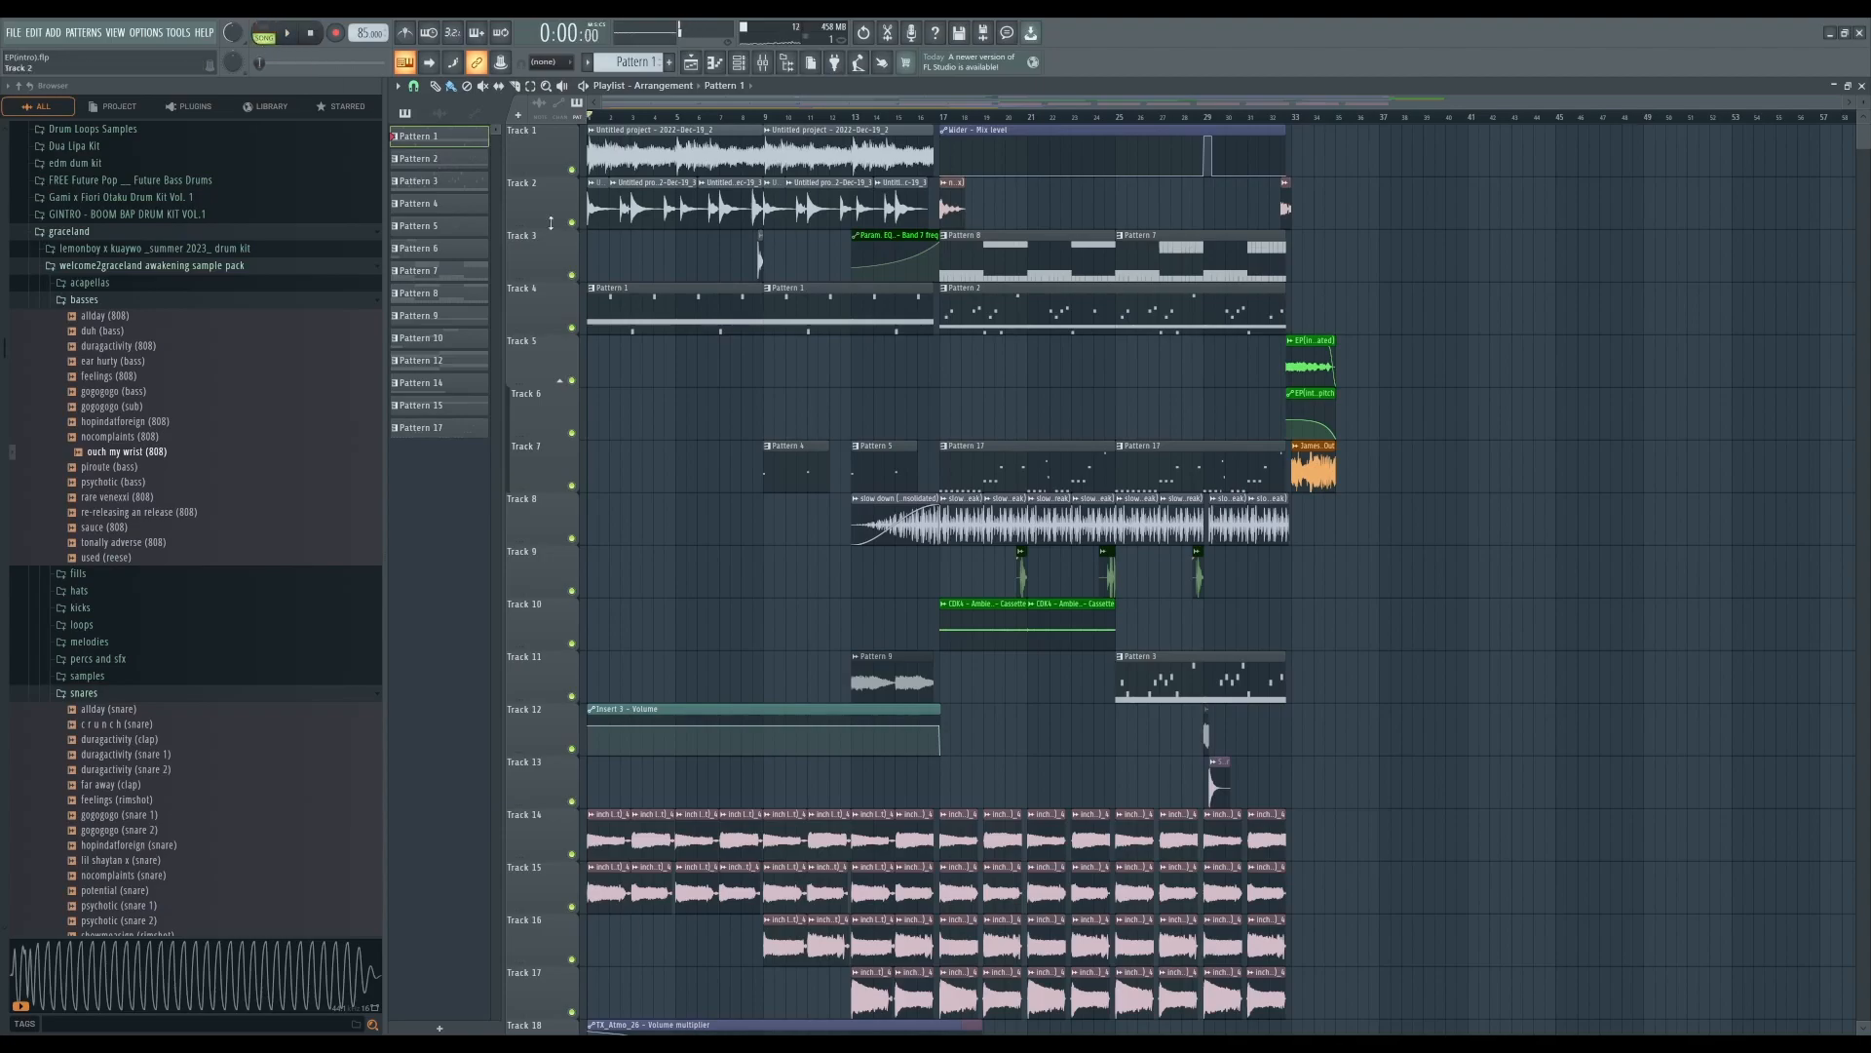
# - Open Pattern 4 in the piano roll and preview it in pattern mode
pyautogui.doubleClick(799, 473)
pyautogui.click(265, 33)
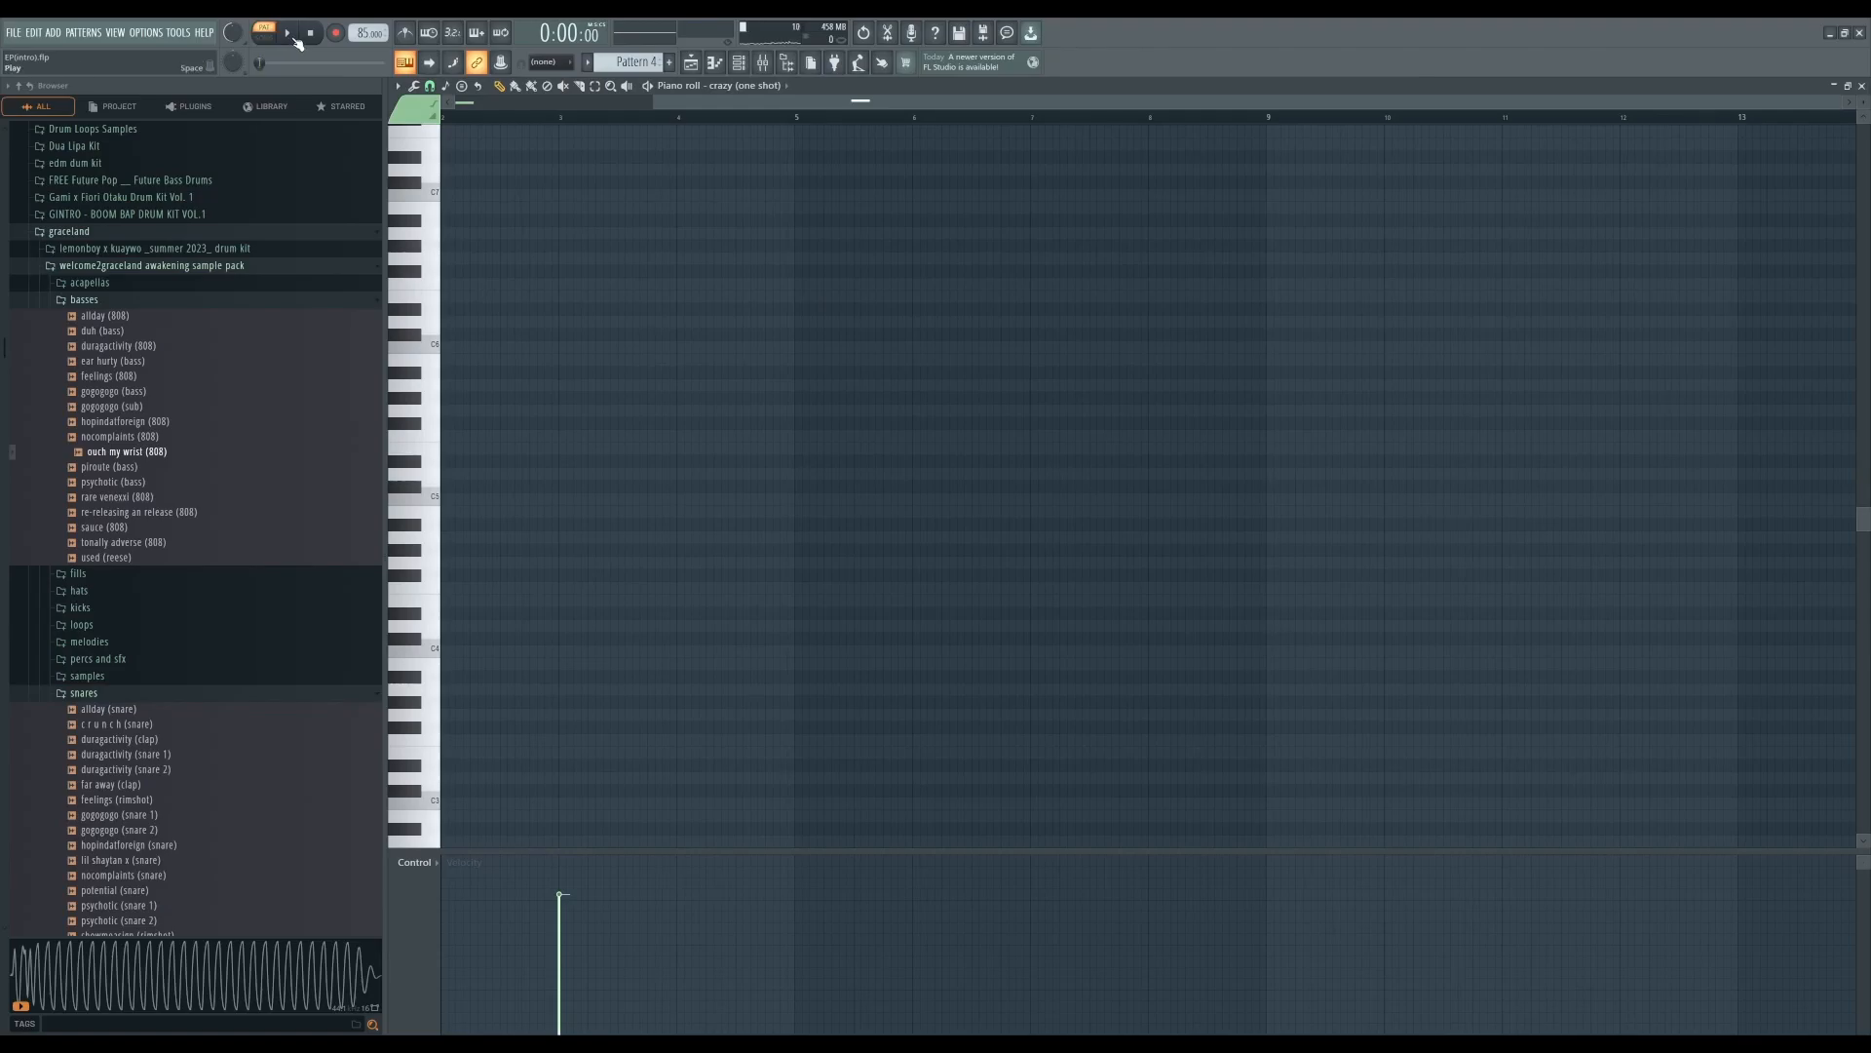
pyautogui.click(290, 36)
pyautogui.click(311, 35)
pyautogui.click(1861, 85)
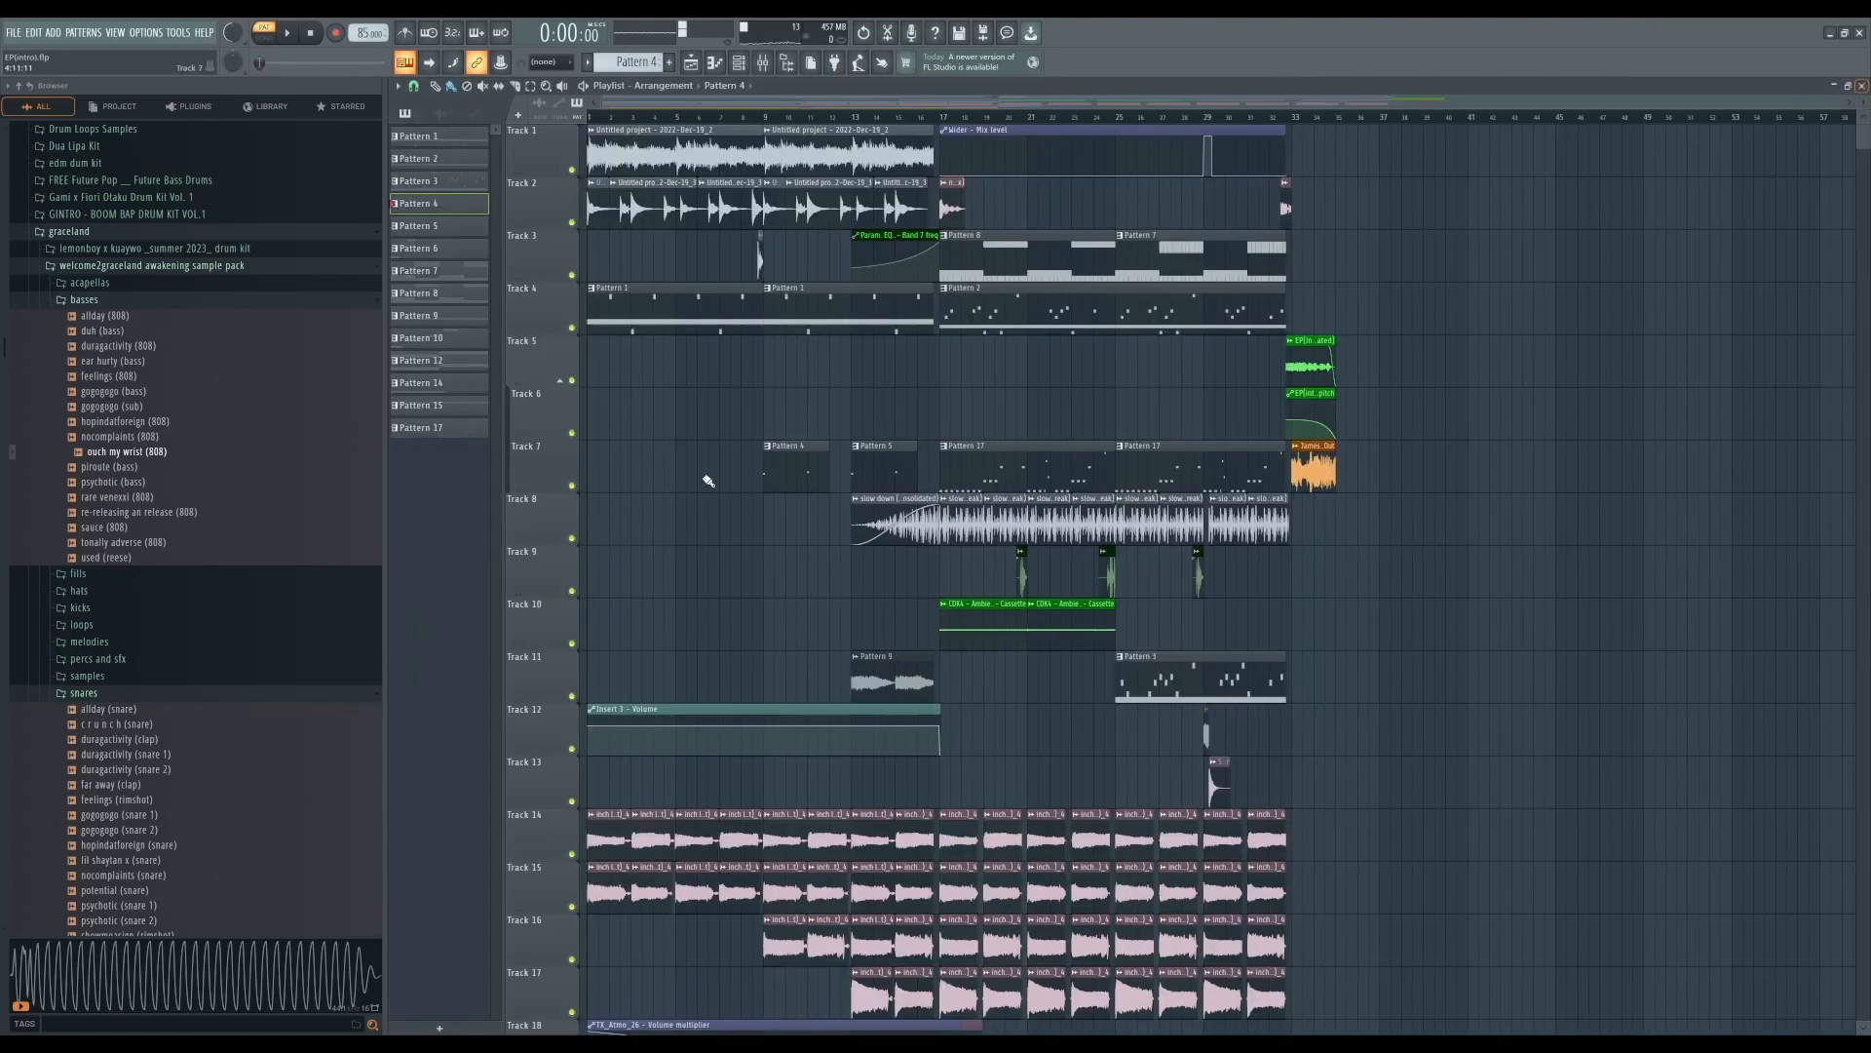
# - Inspect the Desert Noises audio clip settings on track 22
pyautogui.scroll(-2, 761, 540)
pyautogui.scroll(2, 760, 540)
pyautogui.scroll(-9, 735, 471)
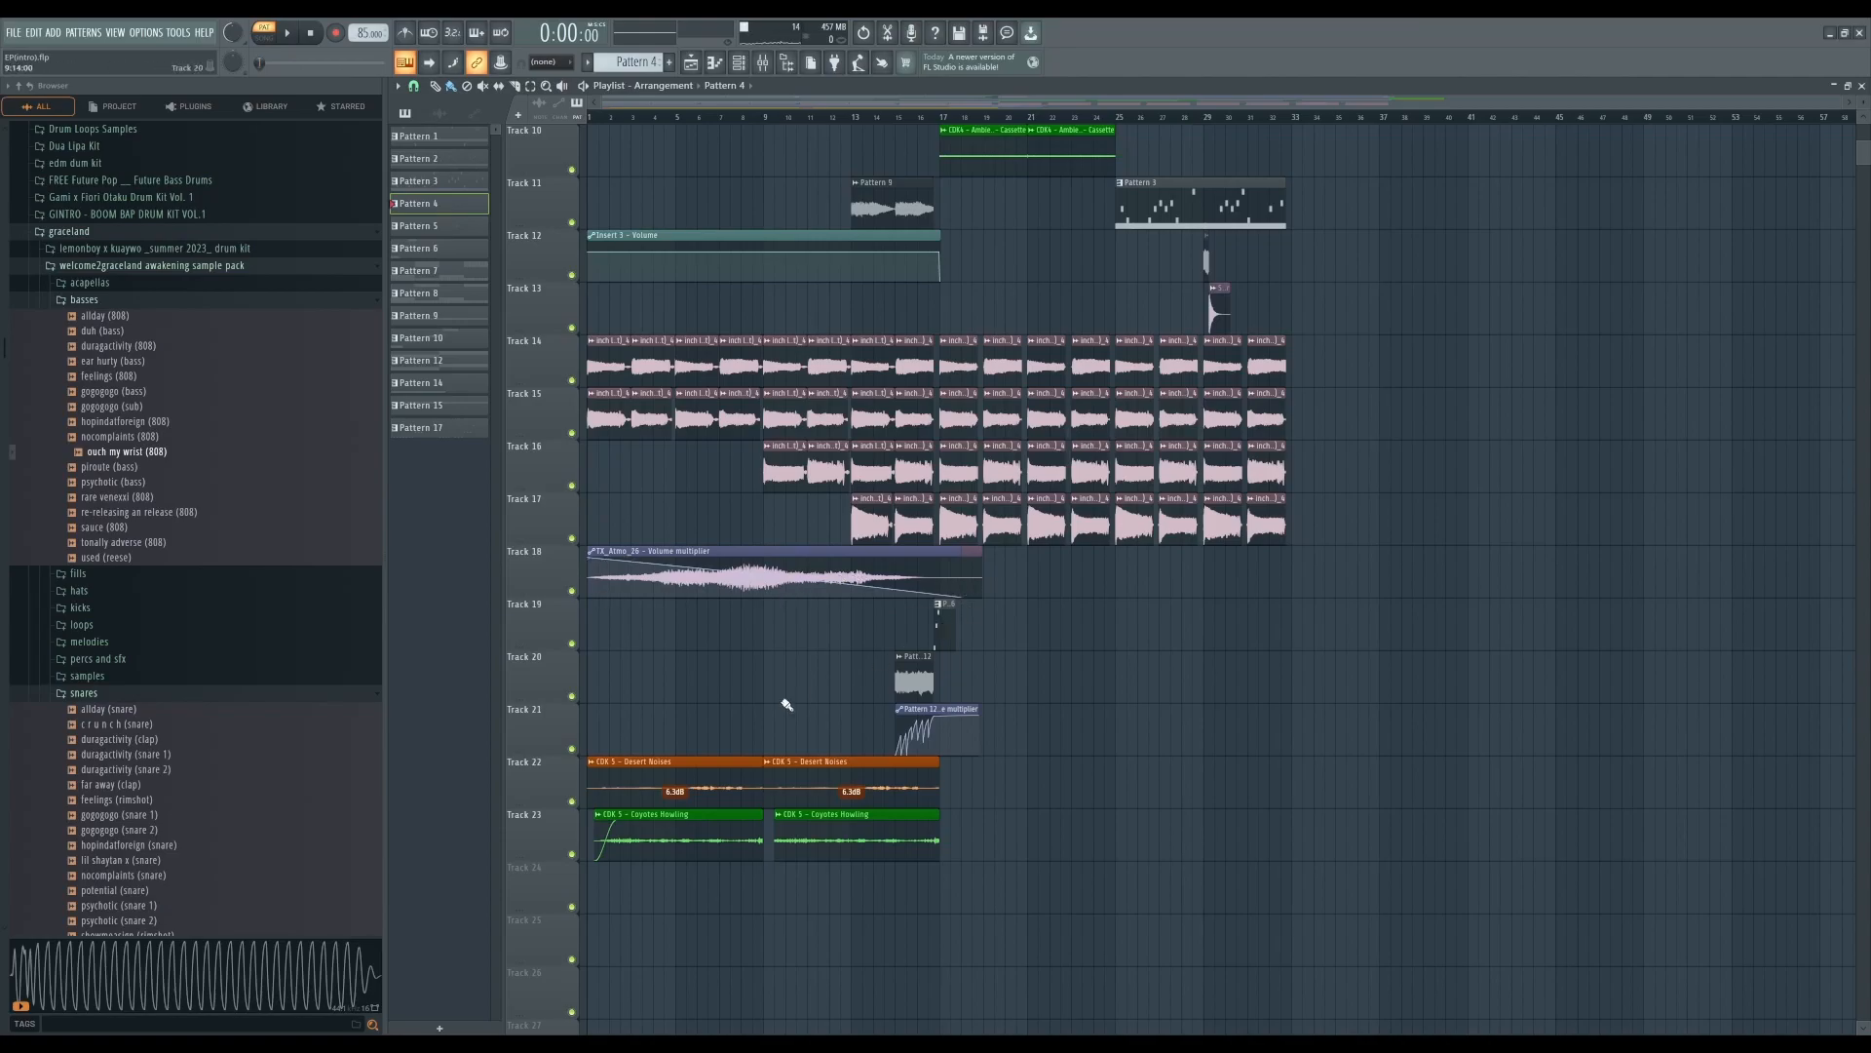
pyautogui.click(737, 775)
pyautogui.doubleClick(737, 776)
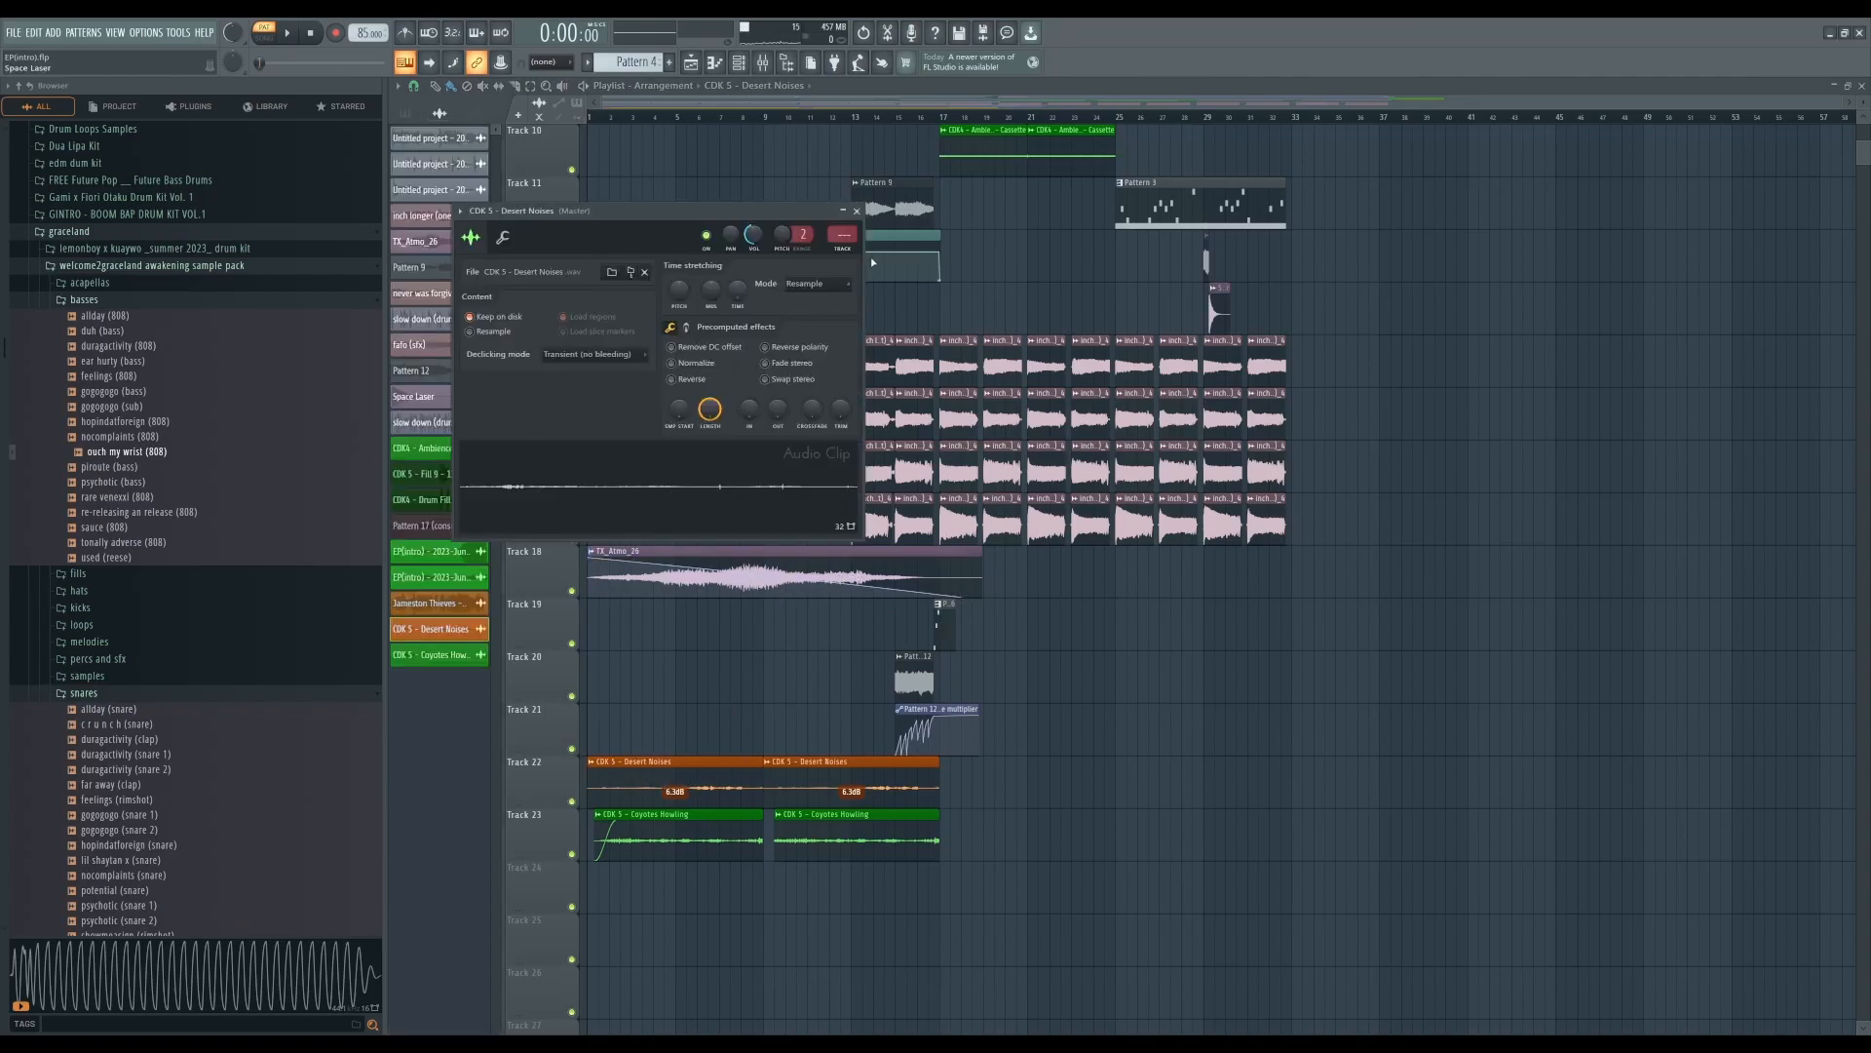
pyautogui.click(858, 212)
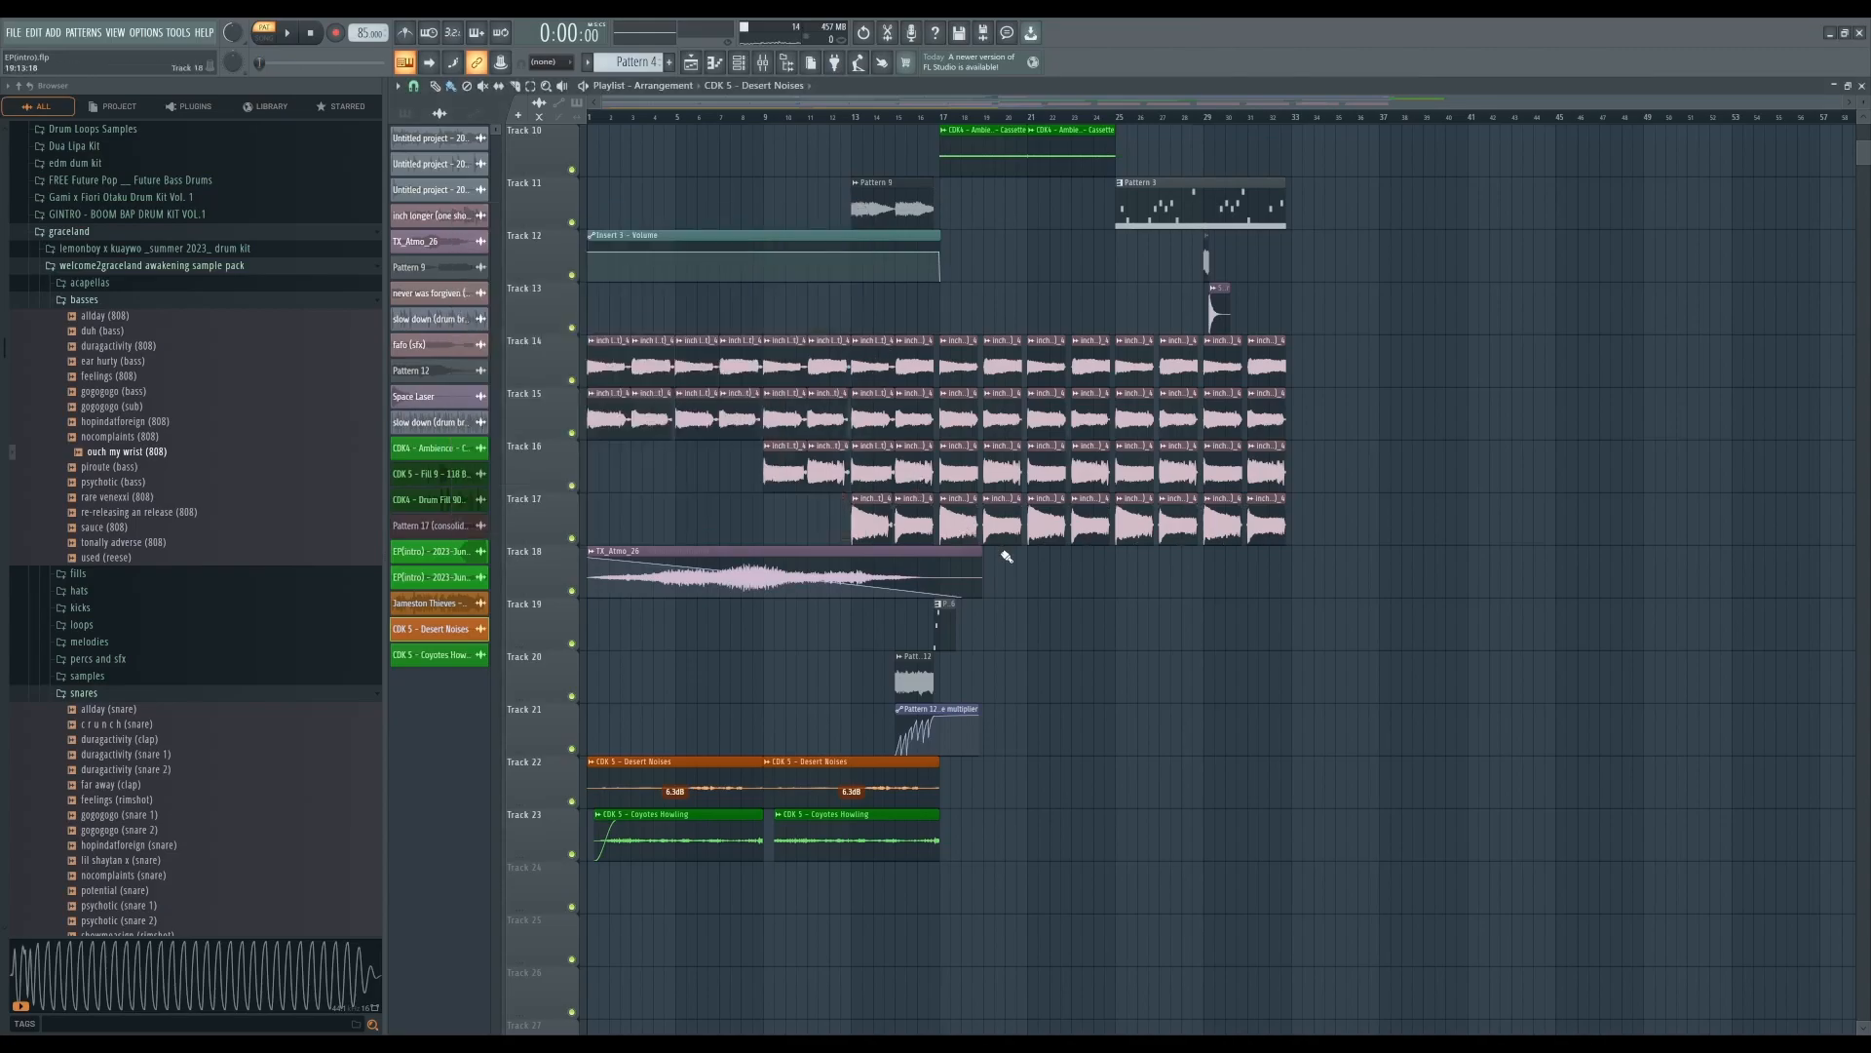
# - Inspect the Pattern 12 audio clip settings on track 20
pyautogui.scroll(5, 1007, 555)
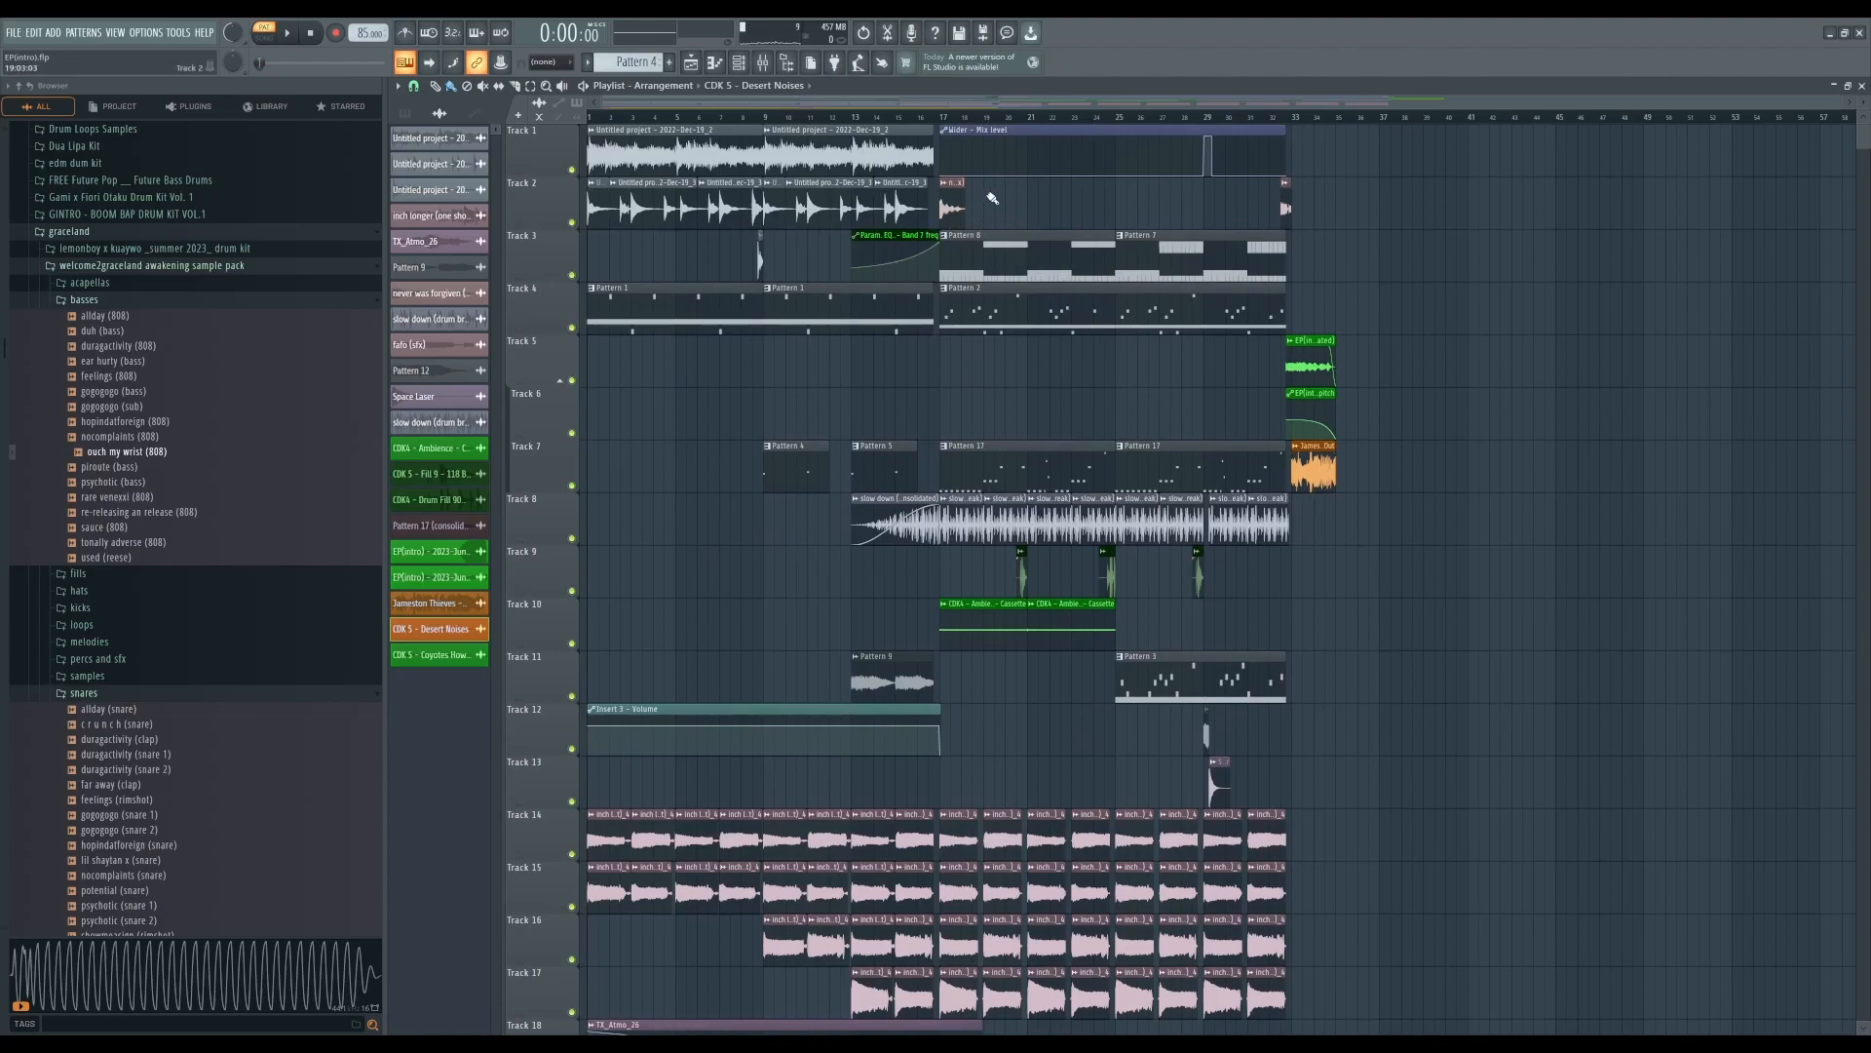
pyautogui.scroll(-2, 970, 438)
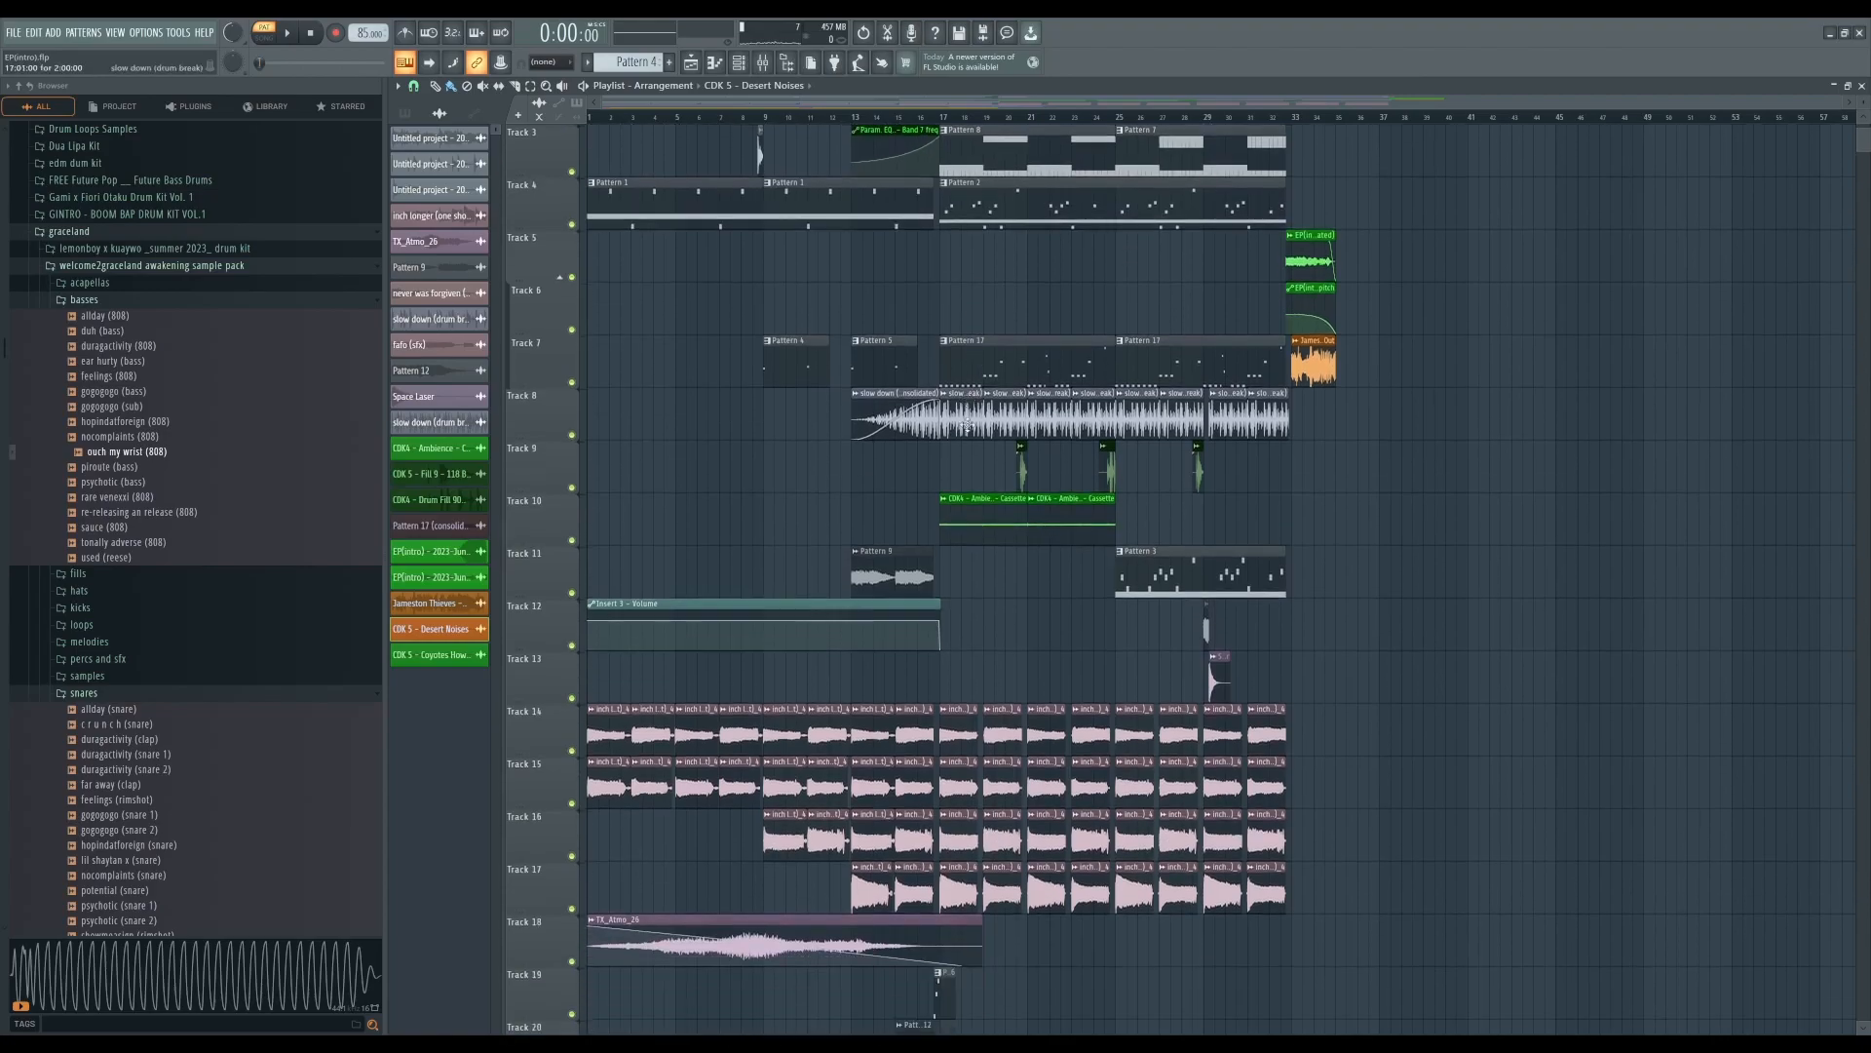
pyautogui.scroll(-2, 962, 479)
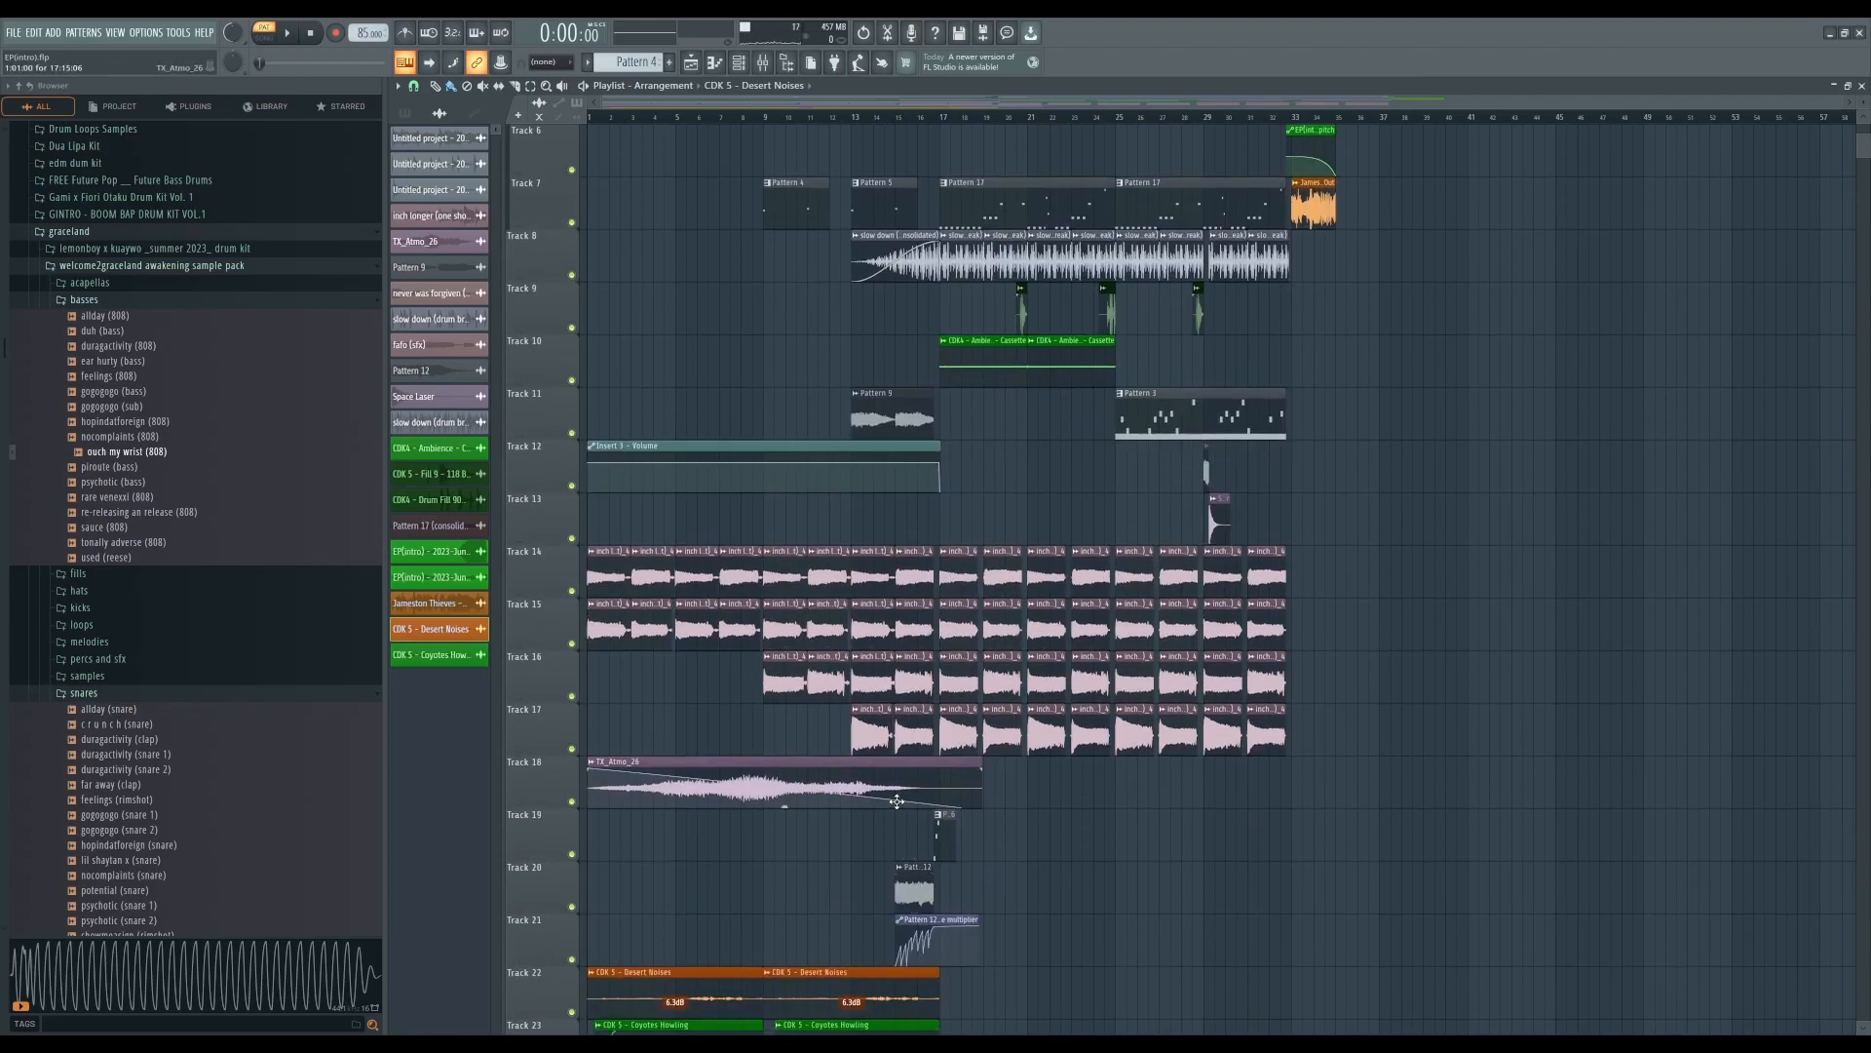
pyautogui.doubleClick(919, 891)
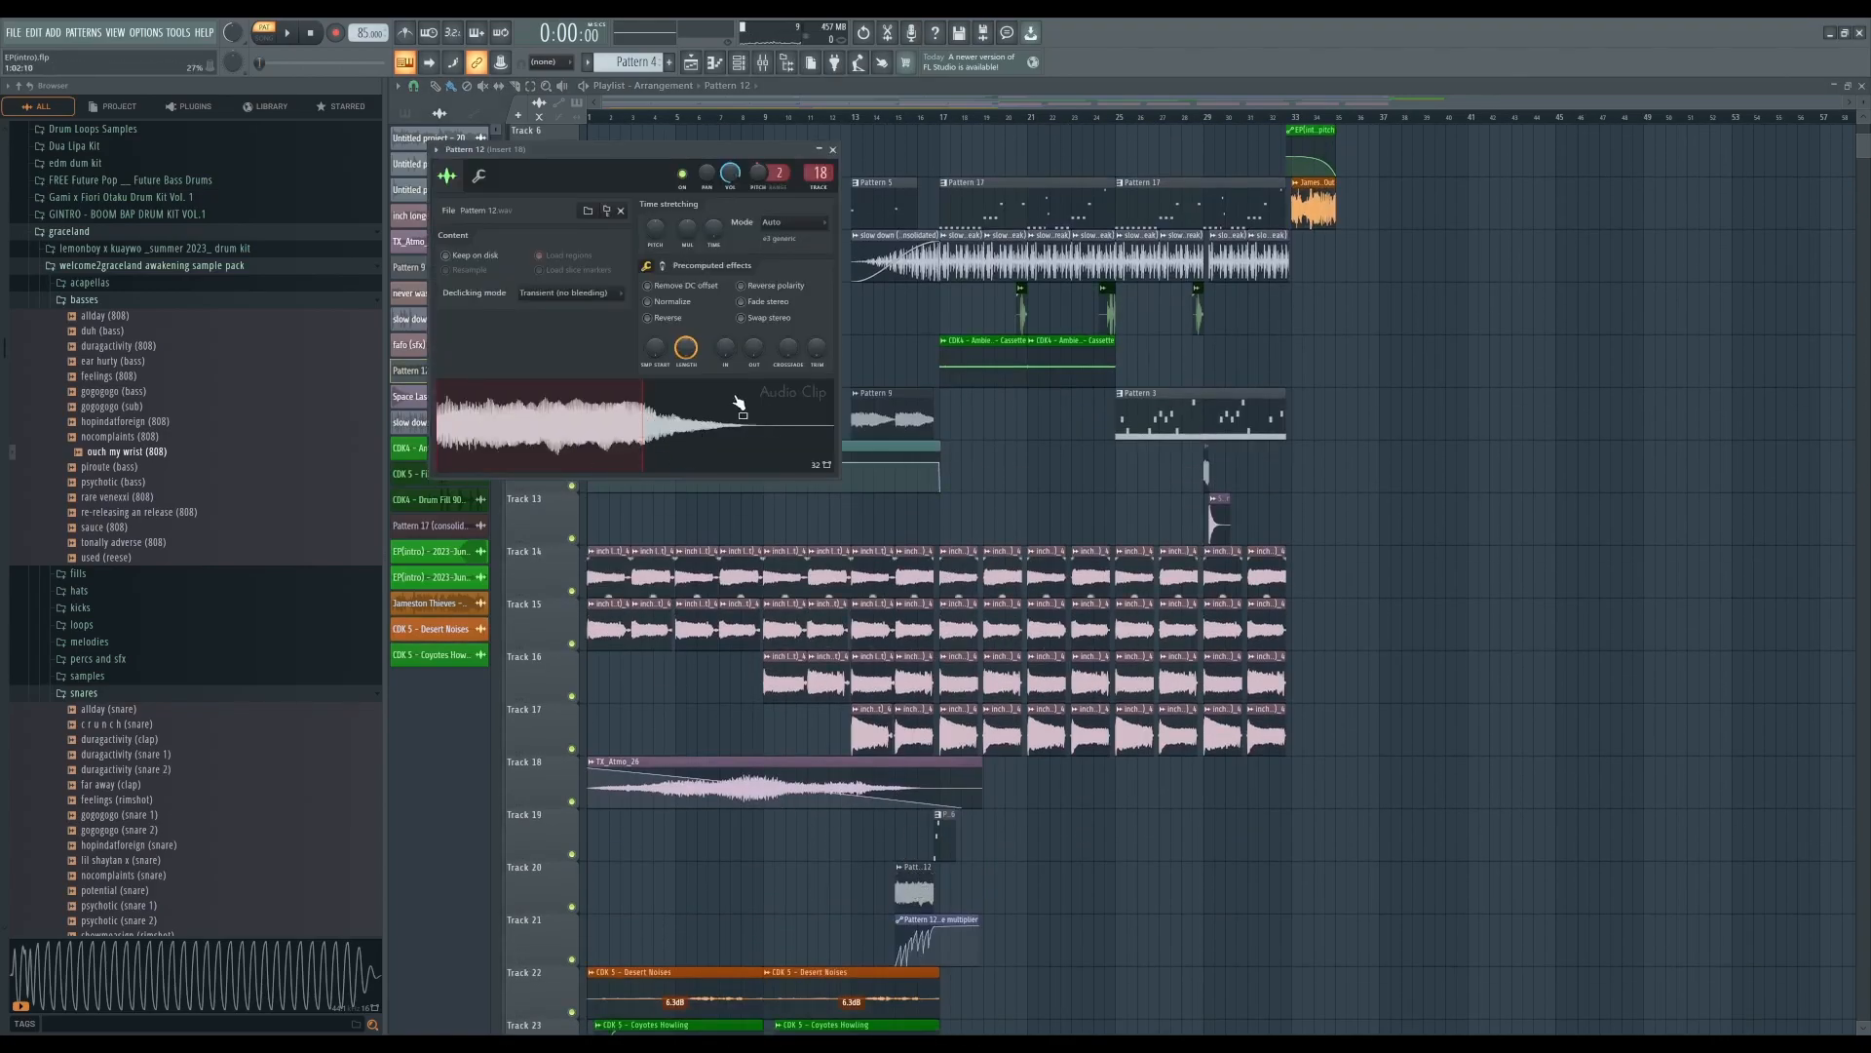
pyautogui.click(834, 150)
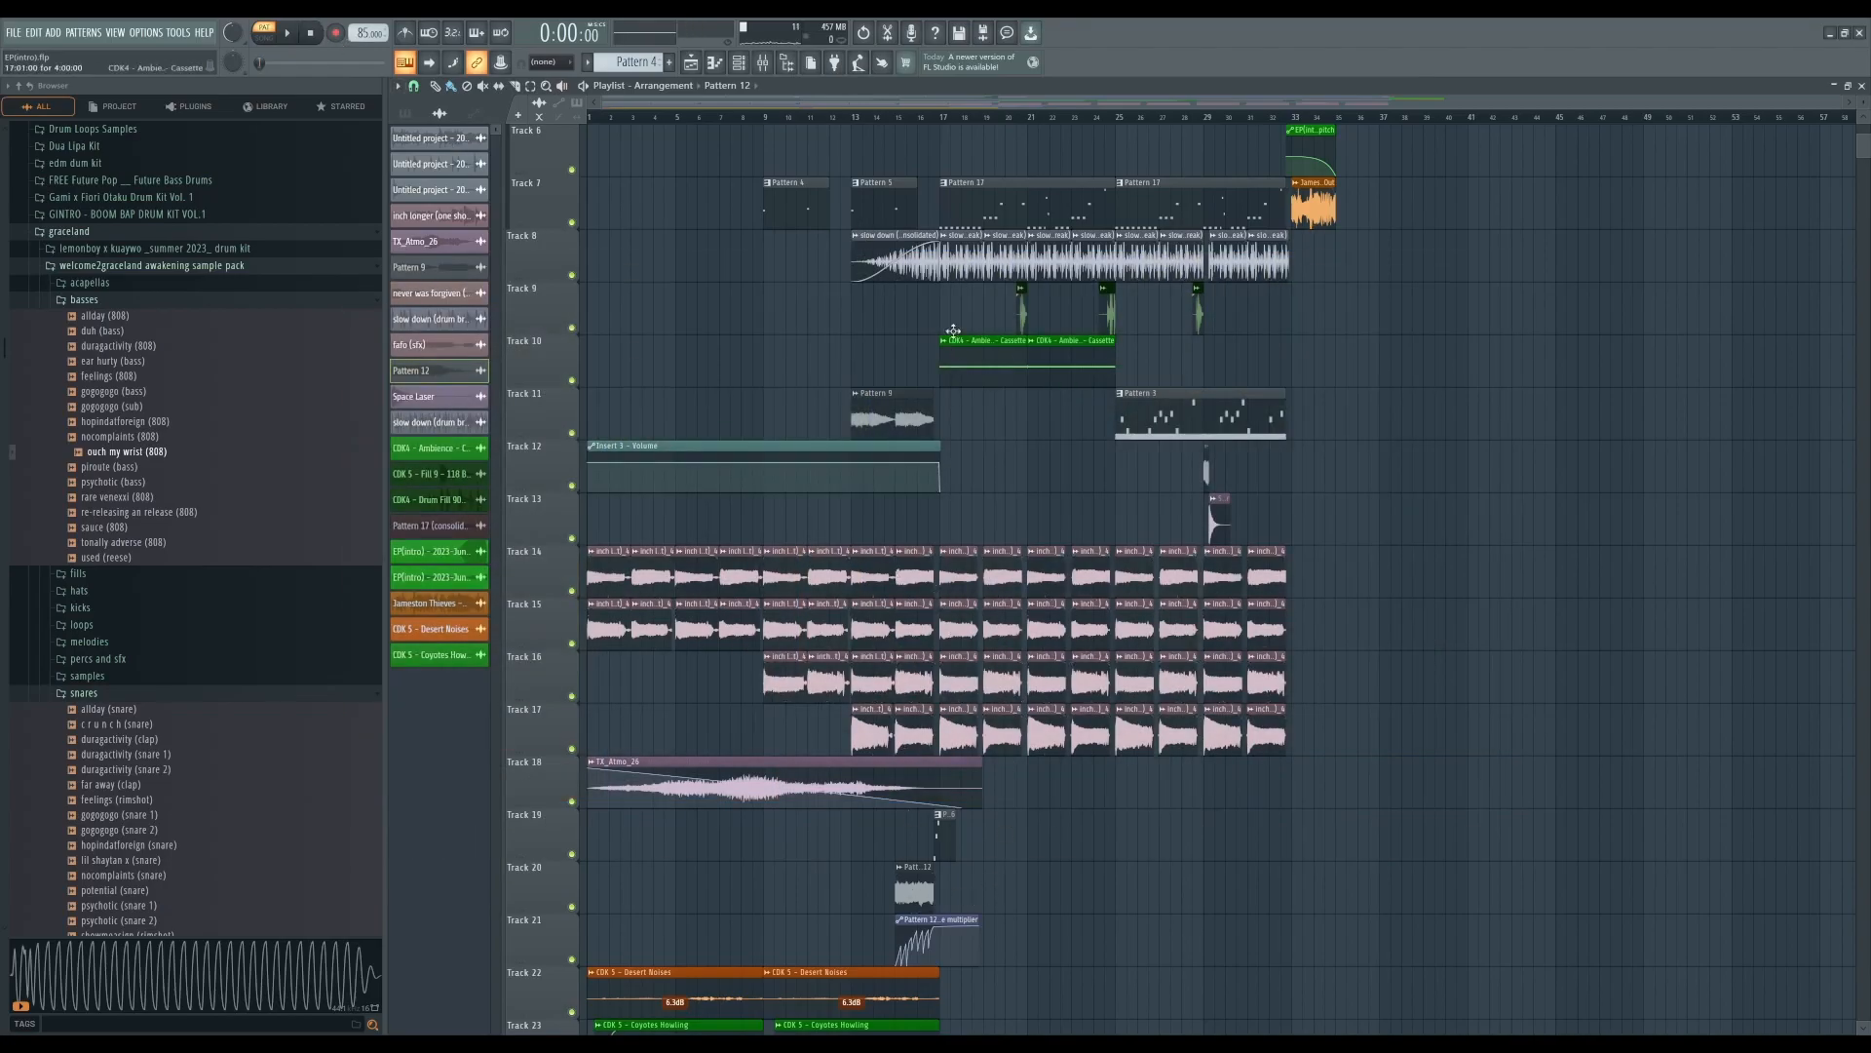
# - Examine the drum and ambience clips across the middle of the arrangement
pyautogui.scroll(3, 982, 682)
pyautogui.scroll(-6, 981, 682)
pyautogui.keyDown('ctrl'); pyautogui.scroll(4, 788, 746); pyautogui.keyUp('ctrl')
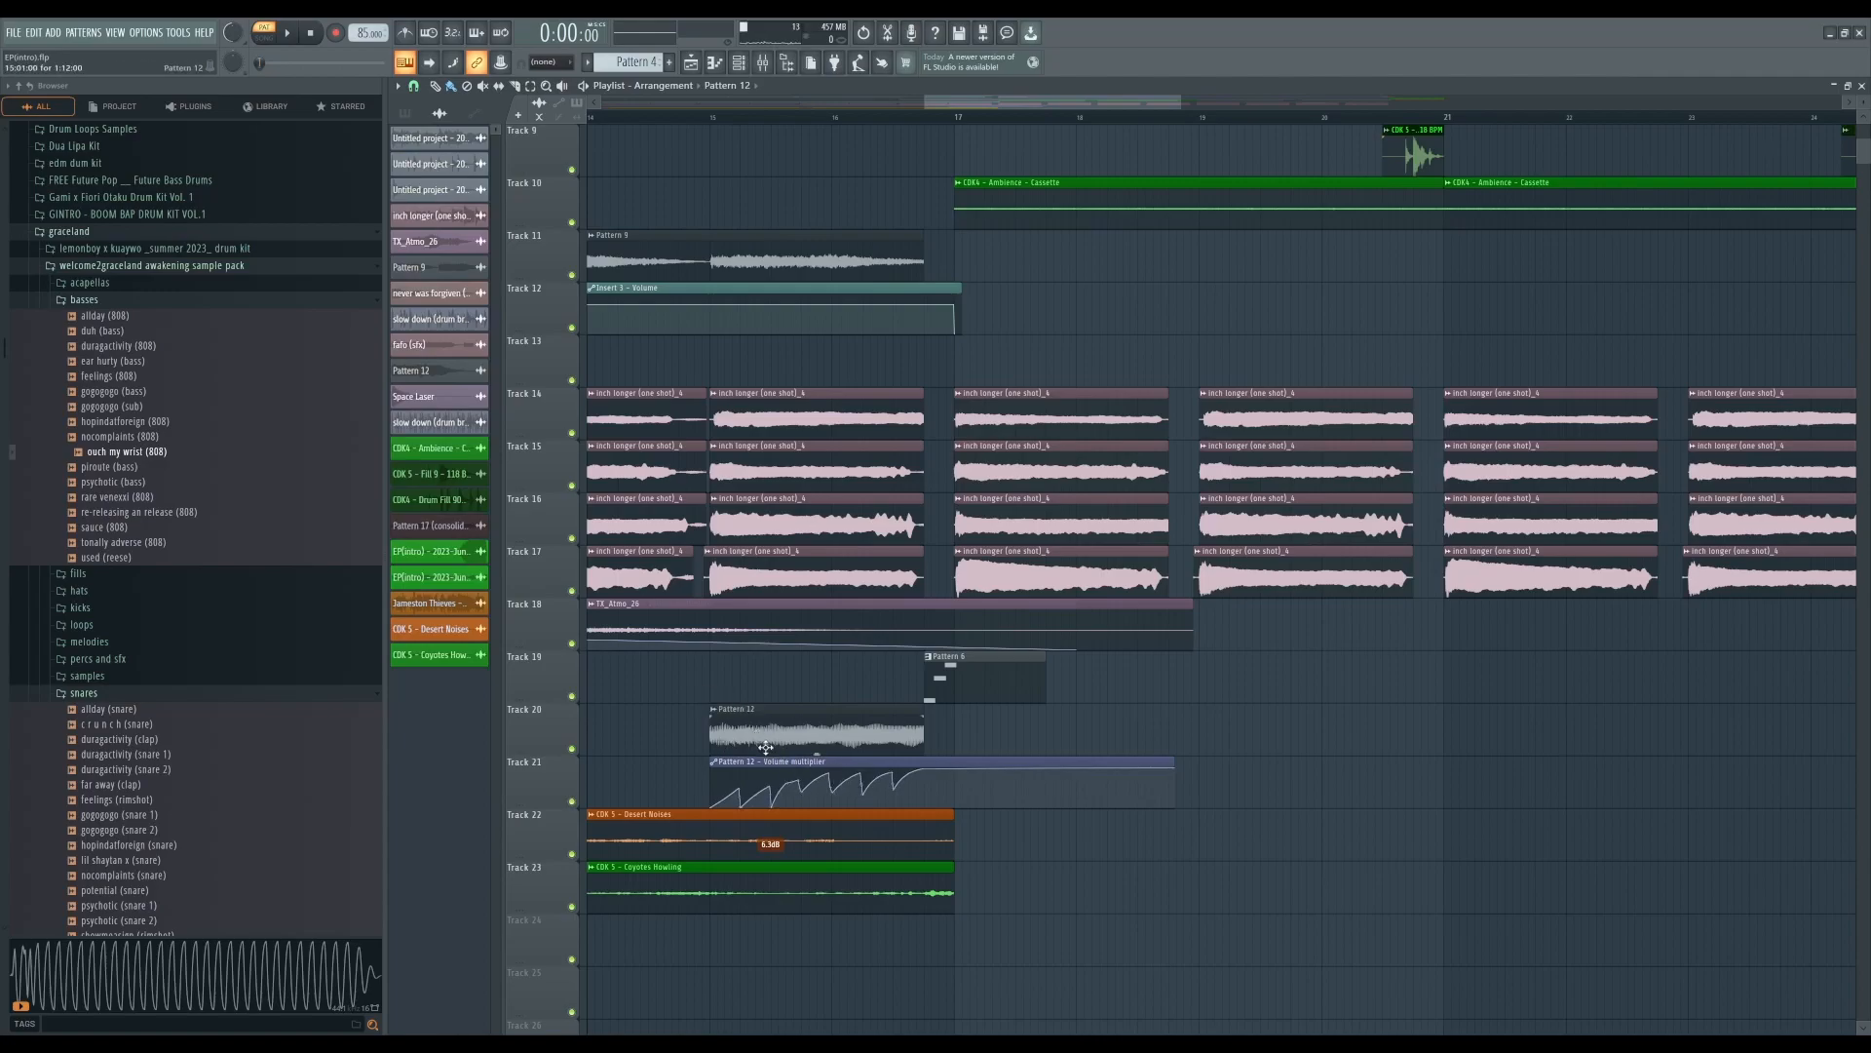
pyautogui.keyDown('ctrl'); pyautogui.scroll(-1, 769, 743); pyautogui.keyUp('ctrl')
pyautogui.keyDown('ctrl'); pyautogui.scroll(-2, 770, 743); pyautogui.keyUp('ctrl')
pyautogui.scroll(3, 856, 960)
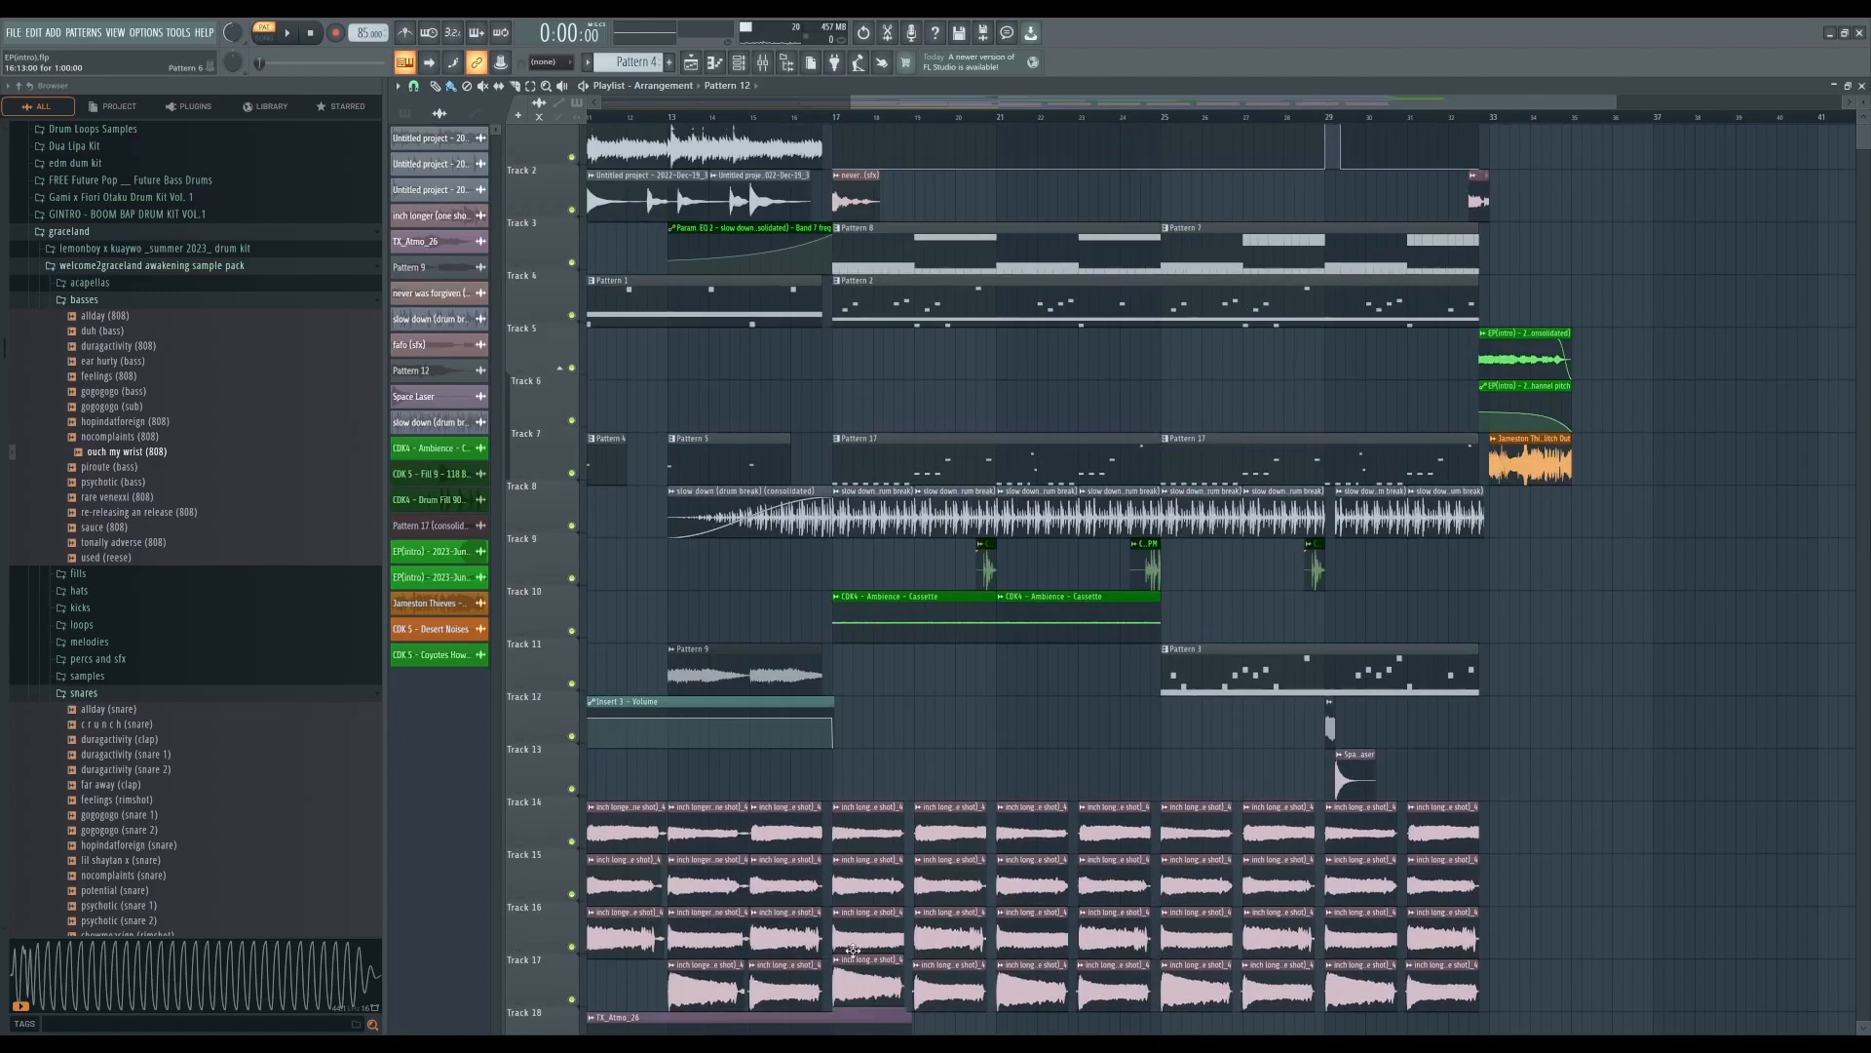
pyautogui.scroll(-1, 855, 960)
pyautogui.keyDown('ctrl'); pyautogui.scroll(4, 783, 790); pyautogui.keyUp('ctrl')
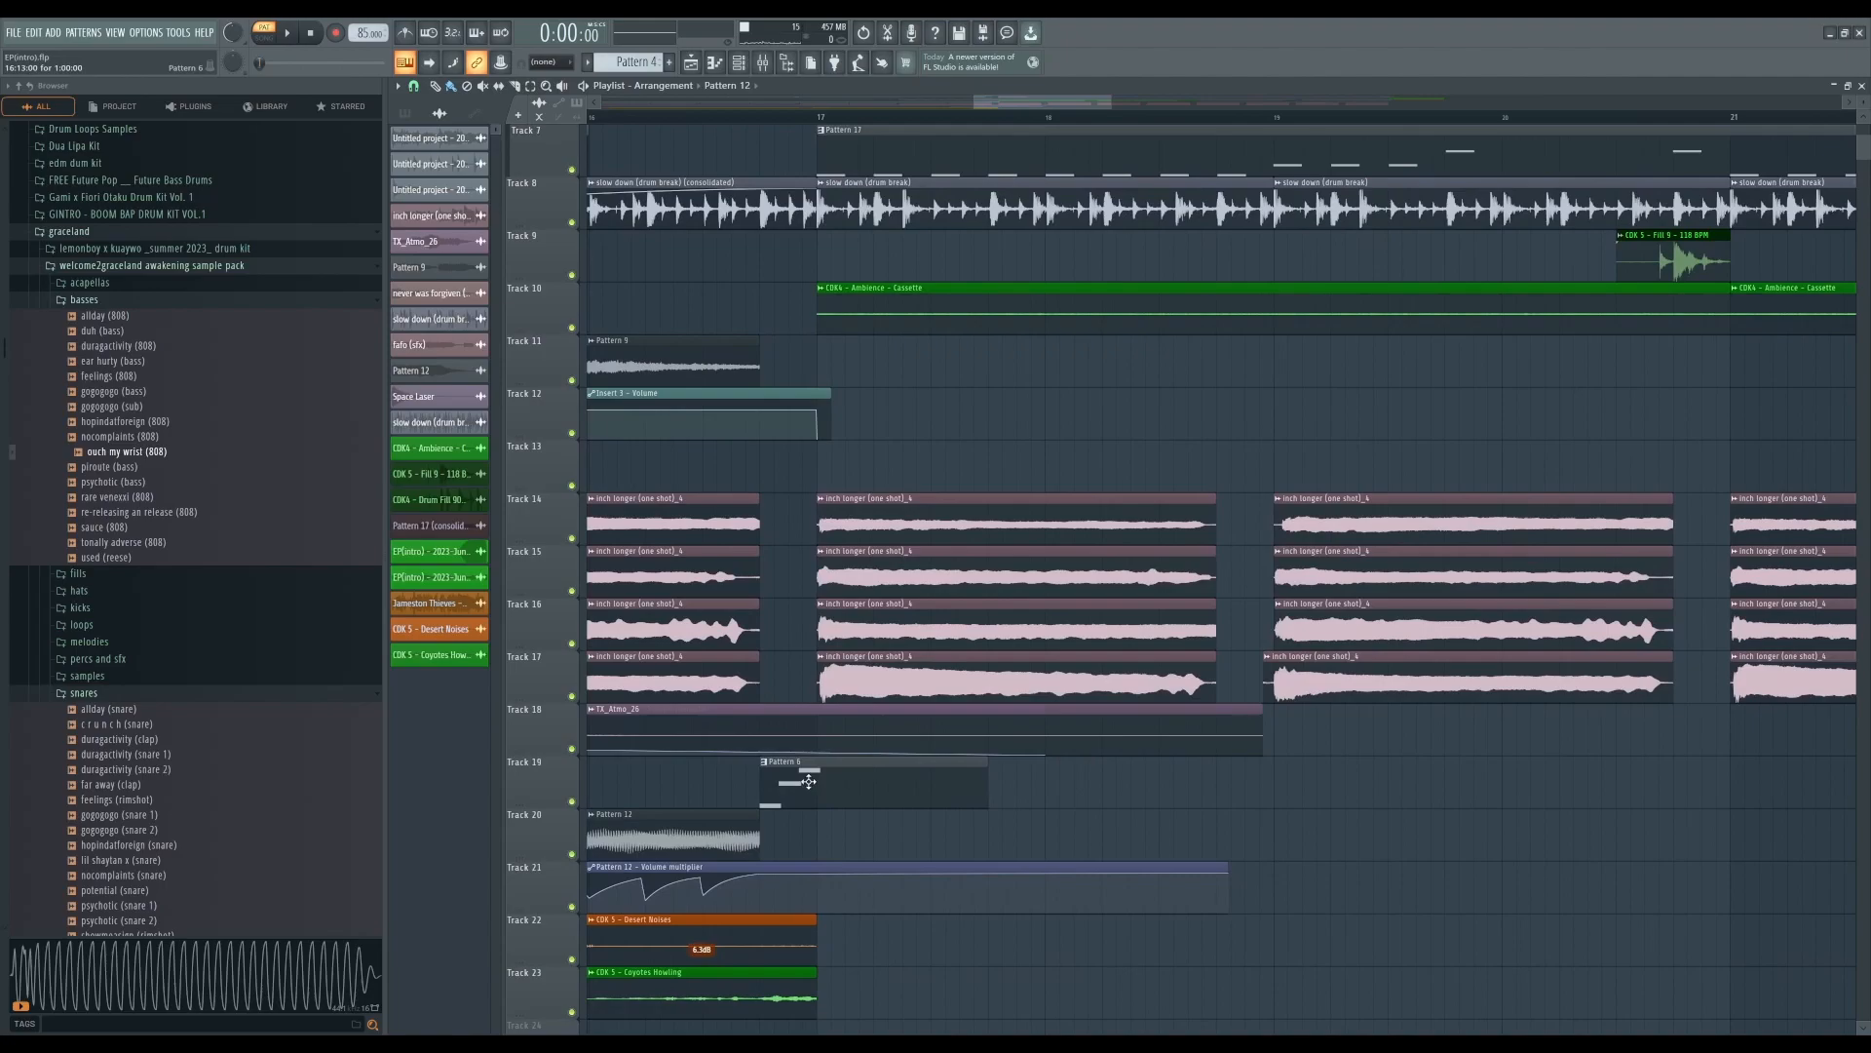
# - Open Pattern 6 in the piano roll and preview it
pyautogui.doubleClick(809, 781)
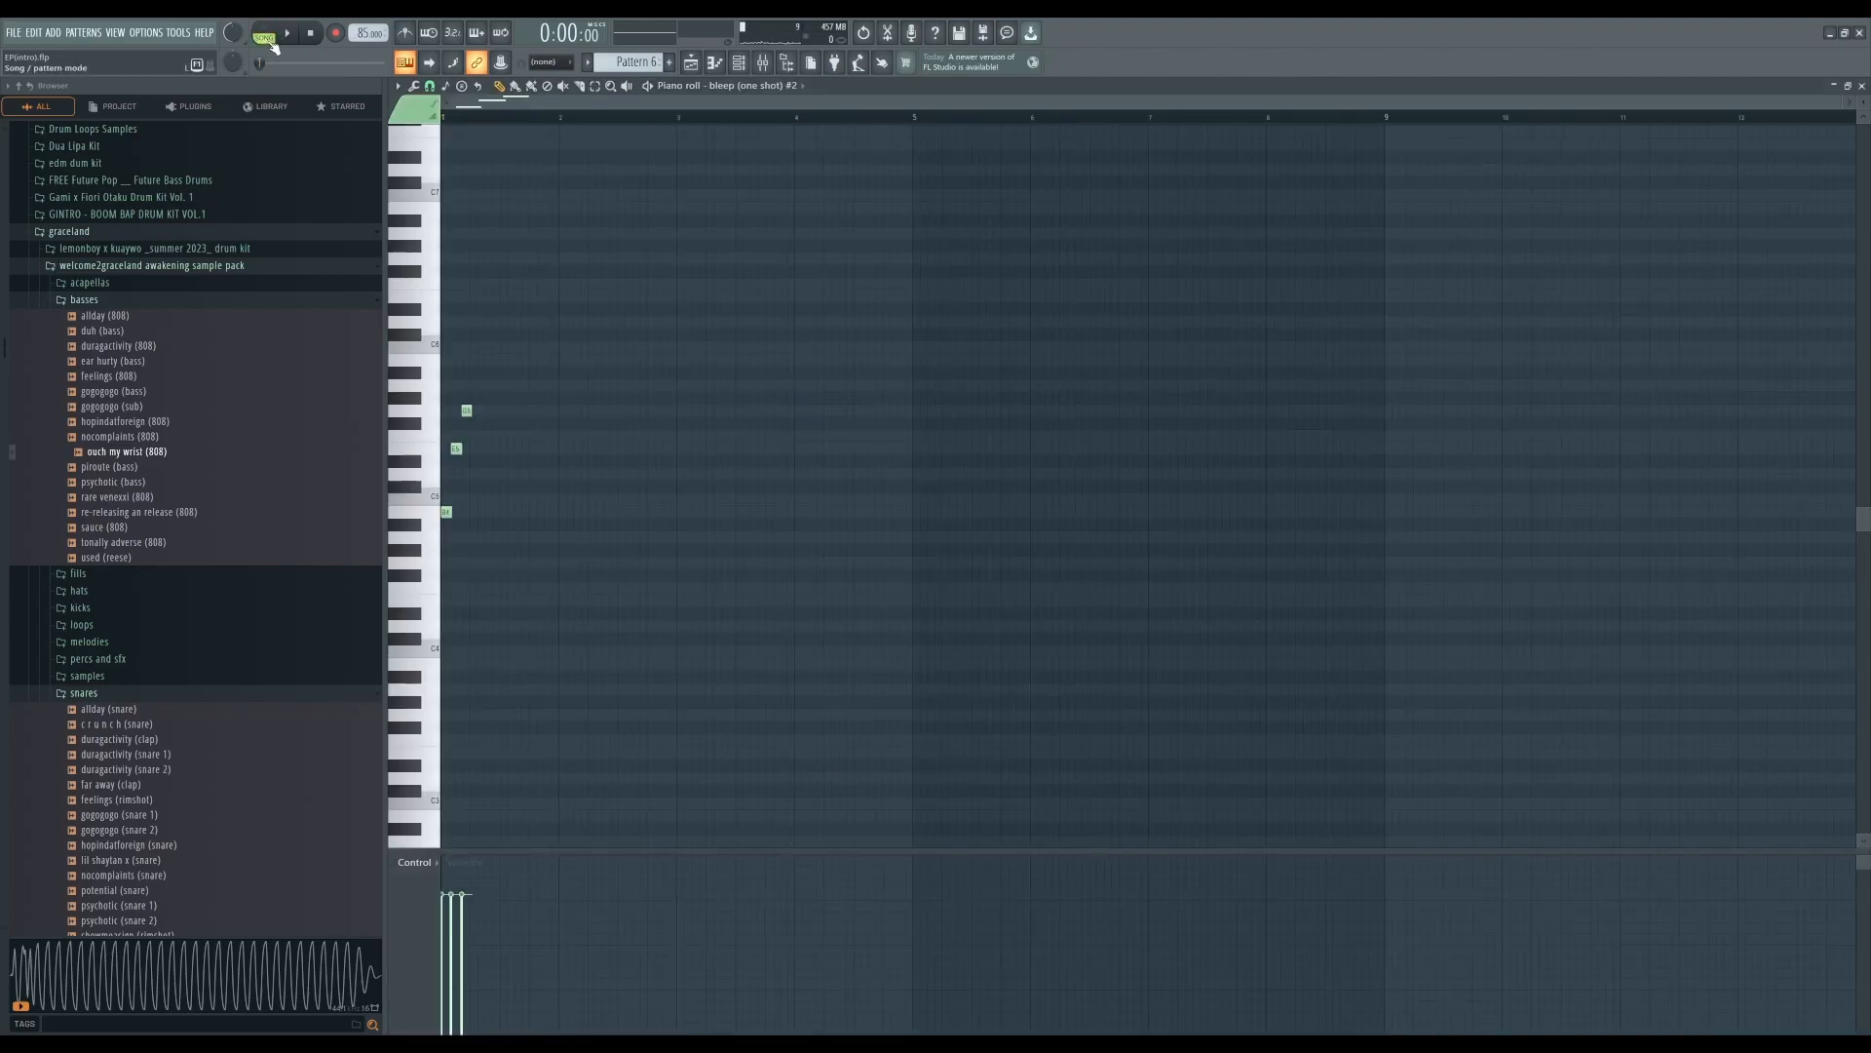
pyautogui.click(292, 39)
pyautogui.click(311, 36)
pyautogui.click(1861, 86)
pyautogui.scroll(-10, 1098, 676)
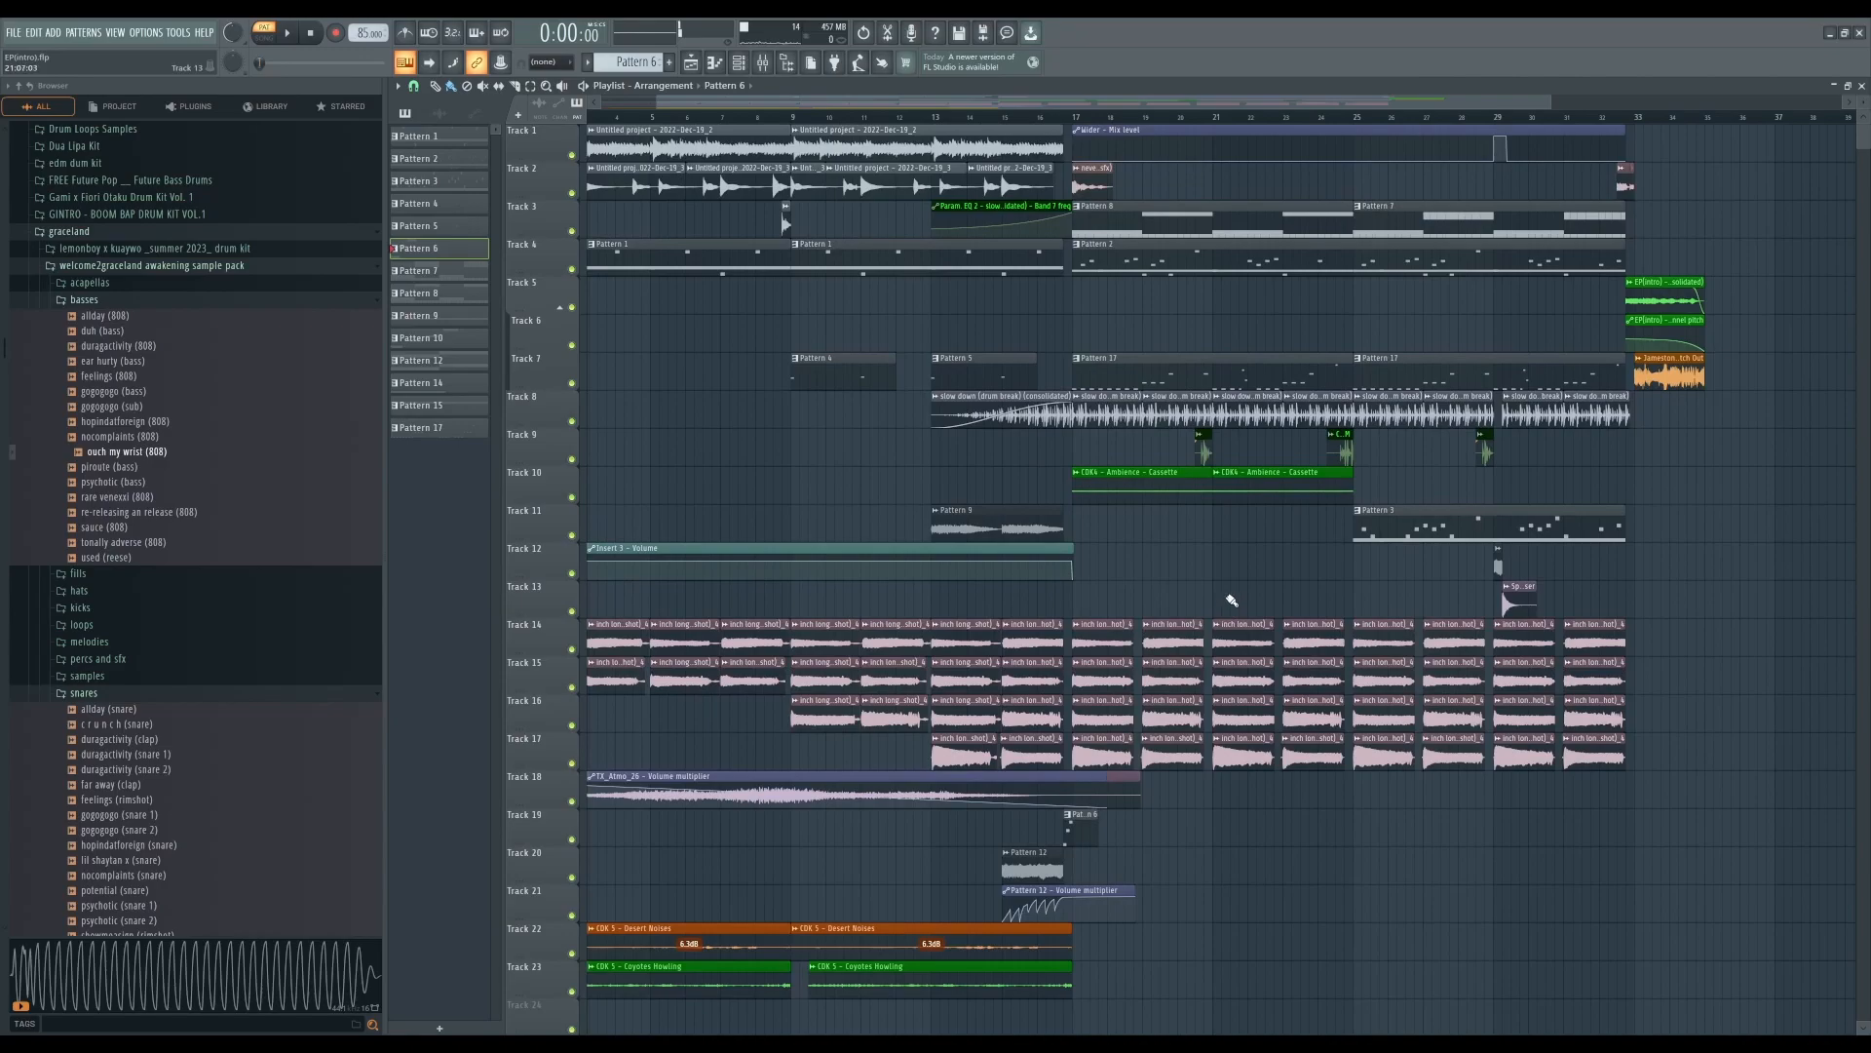
pyautogui.scroll(5, 1277, 390)
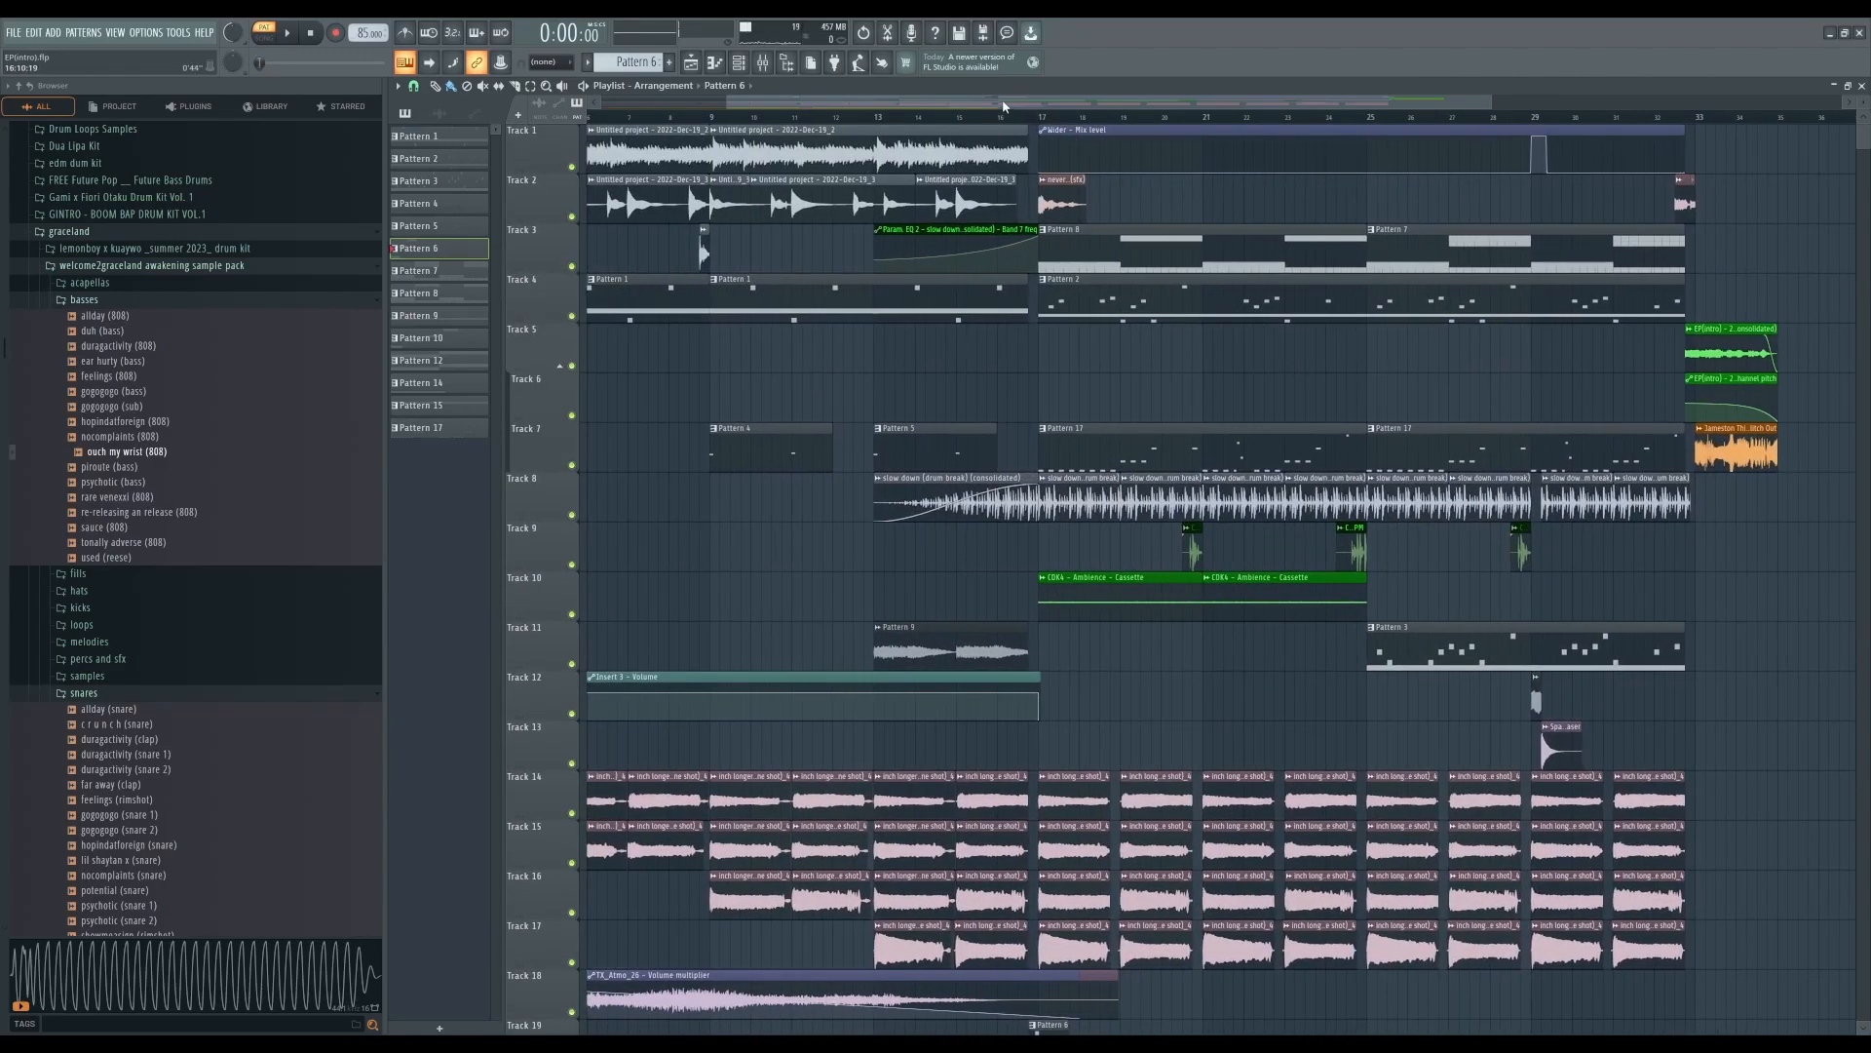
# - Play the arrangement from around bar 17 and stop playback
pyautogui.hscroll(1, 1003, 105)
pyautogui.click(999, 121)
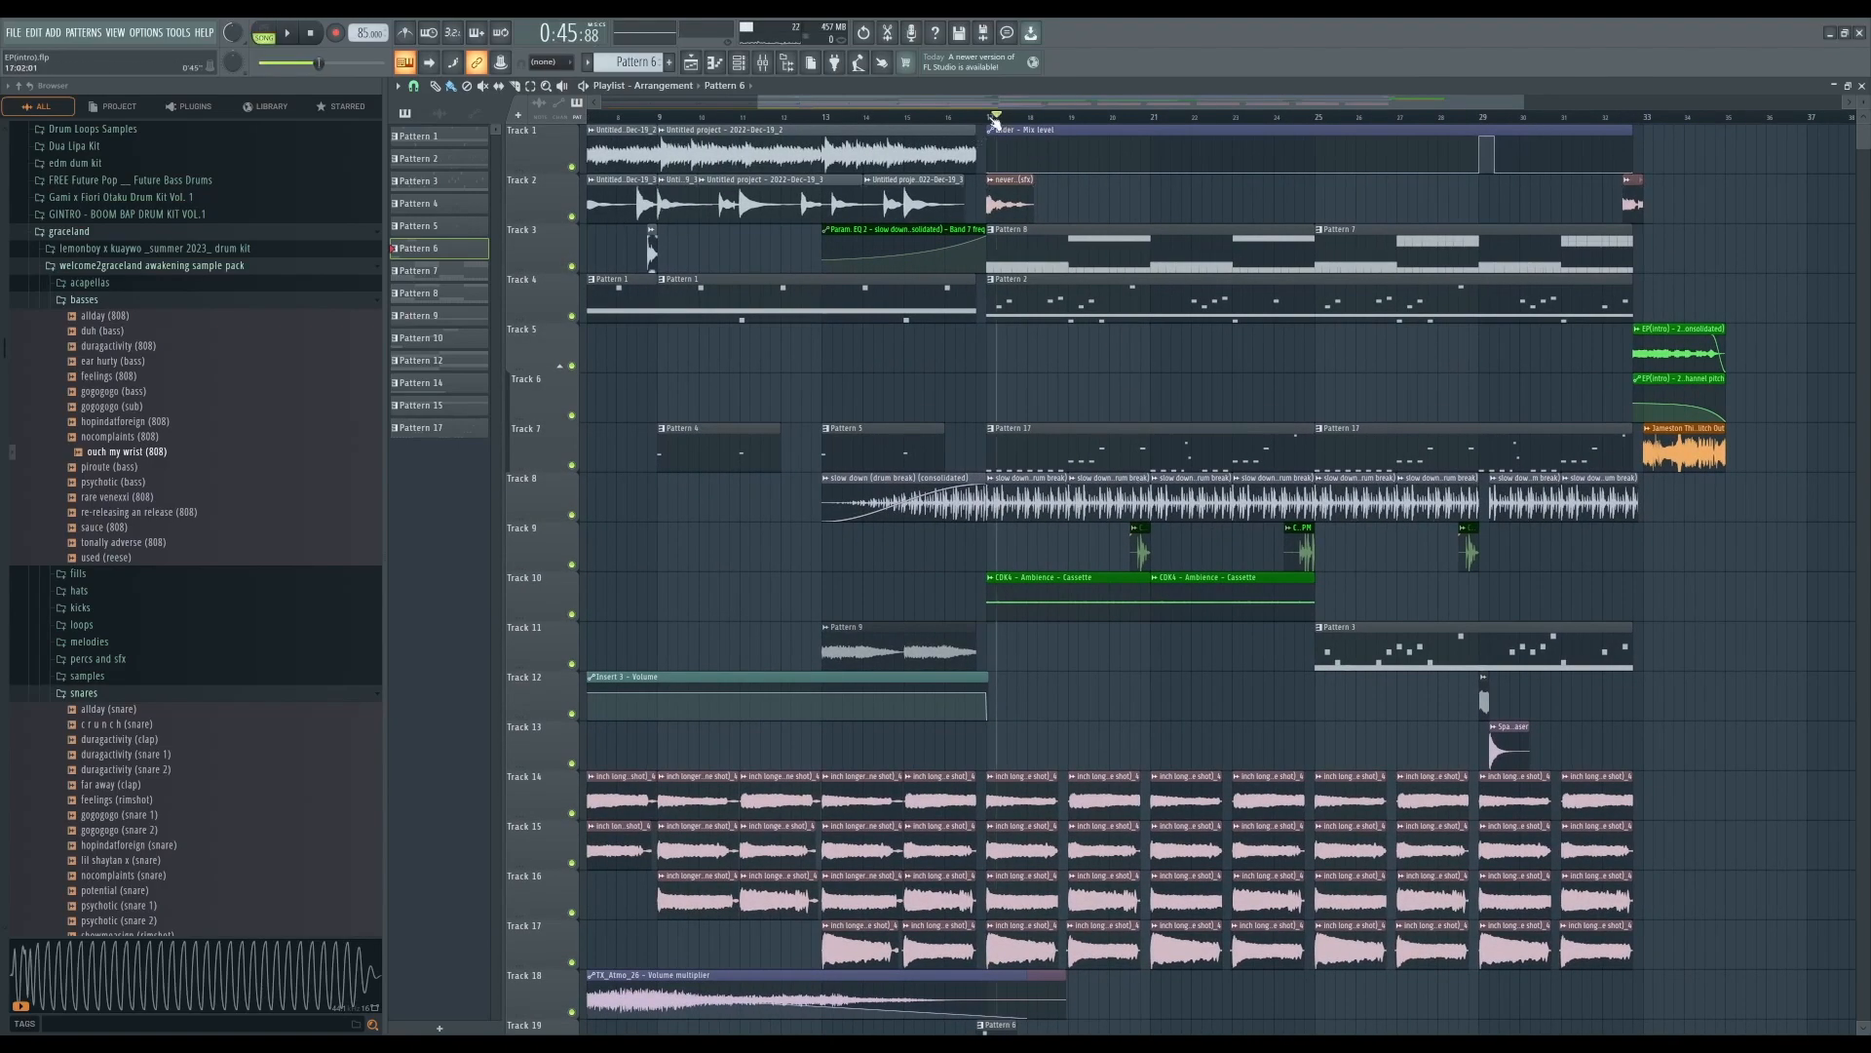
pyautogui.press('space')
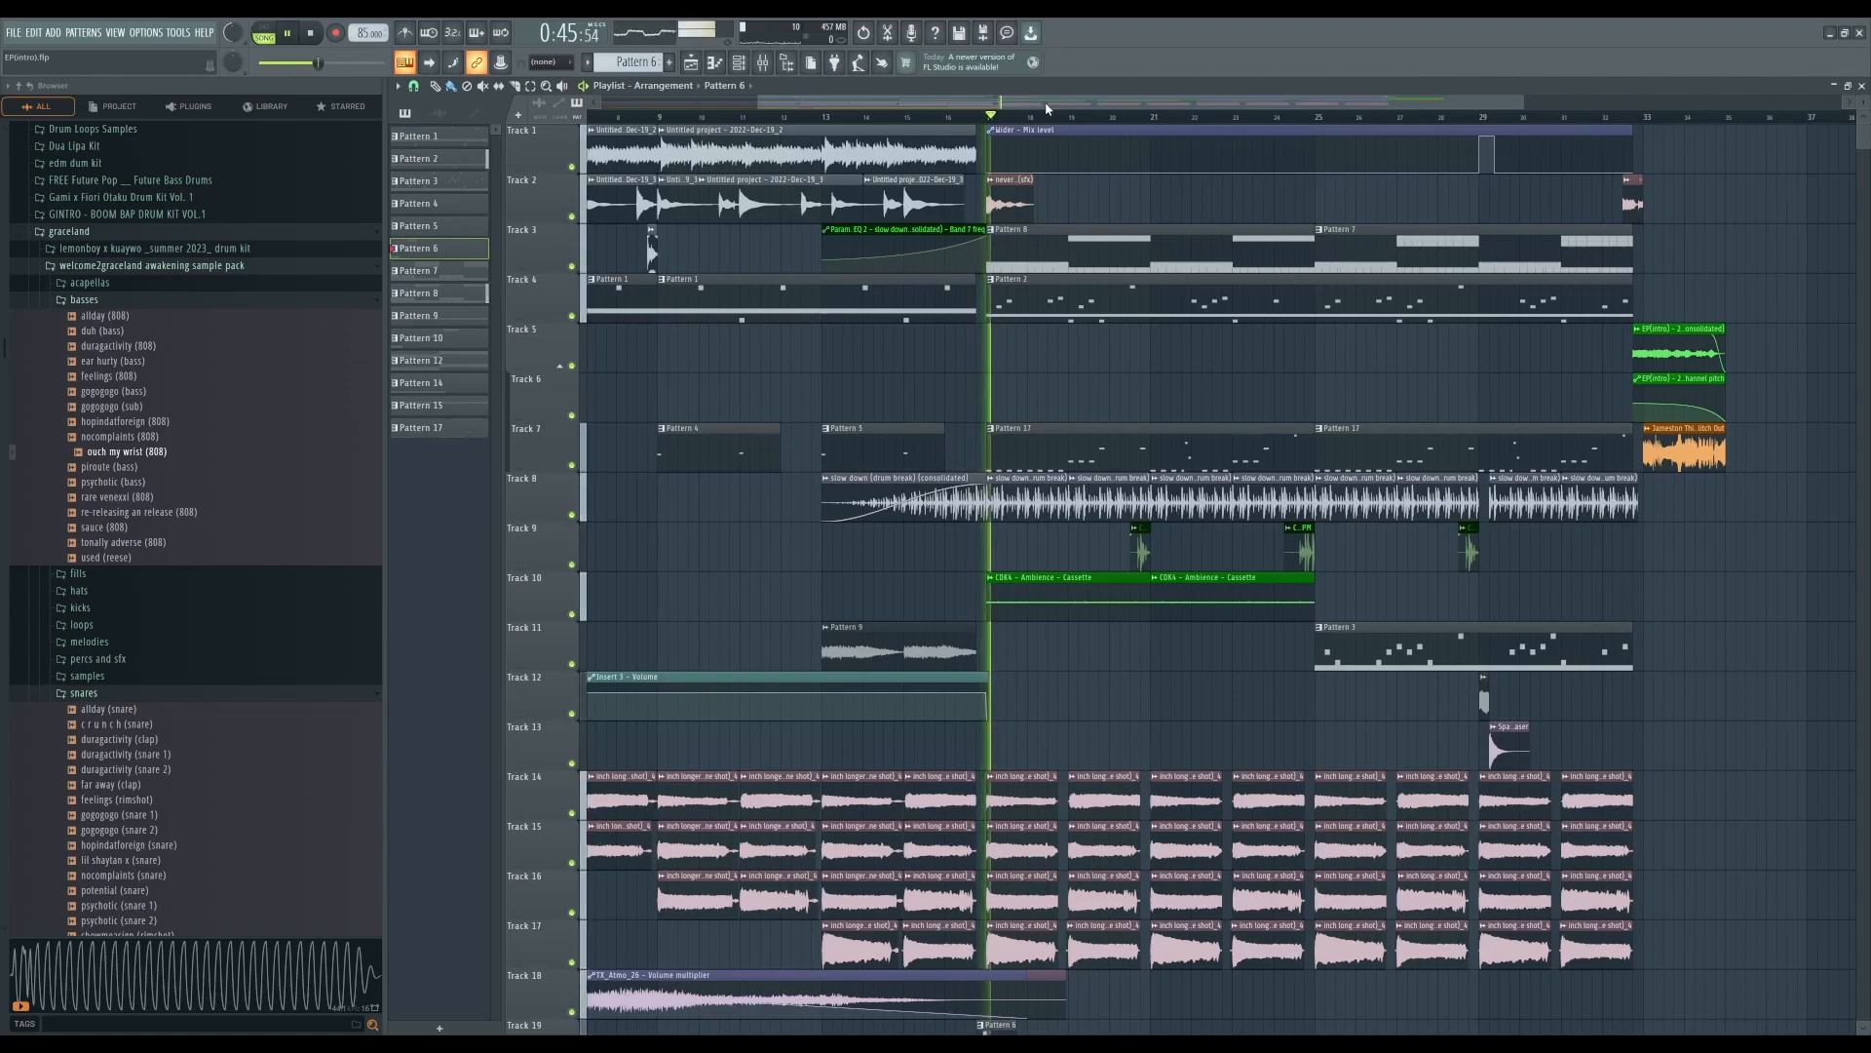
pyautogui.click(311, 35)
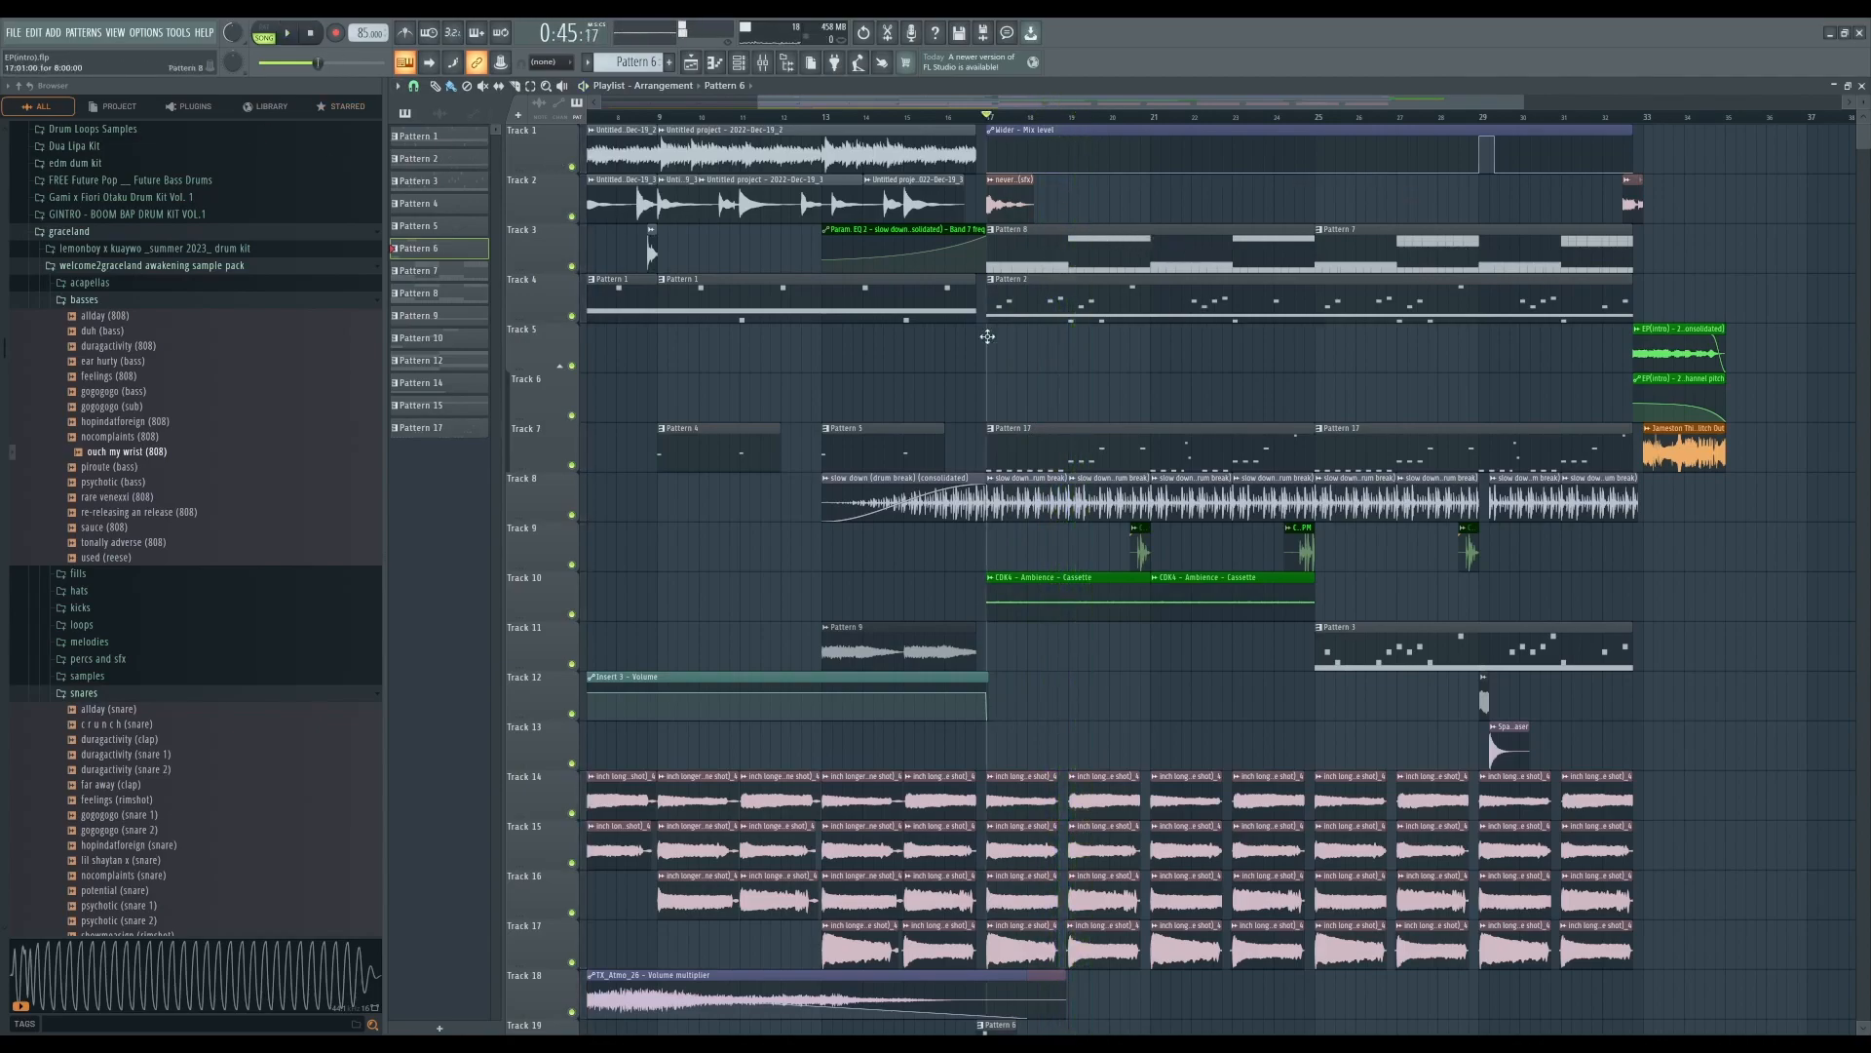
# - Select Pattern 1 from its clip on track 4 and preview it in pattern mode
pyautogui.doubleClick(816, 314)
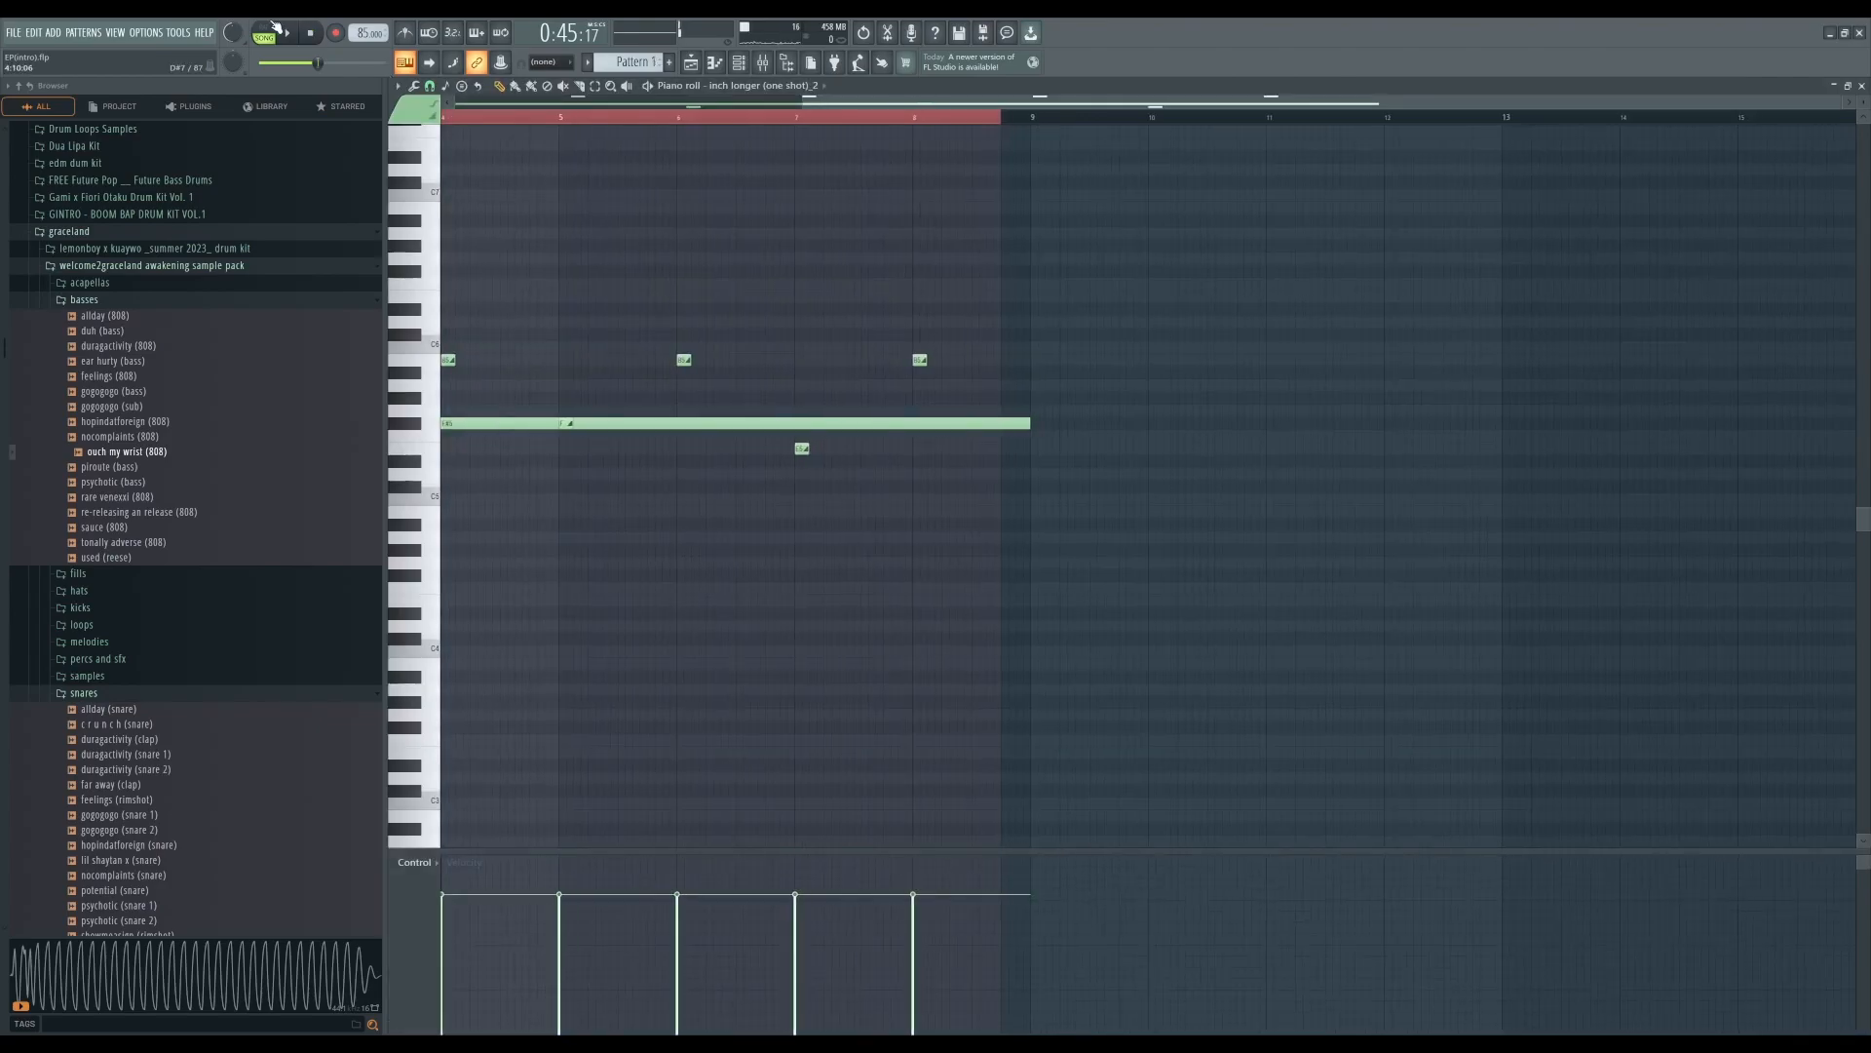
pyautogui.click(265, 35)
pyautogui.click(289, 35)
pyautogui.click(1863, 86)
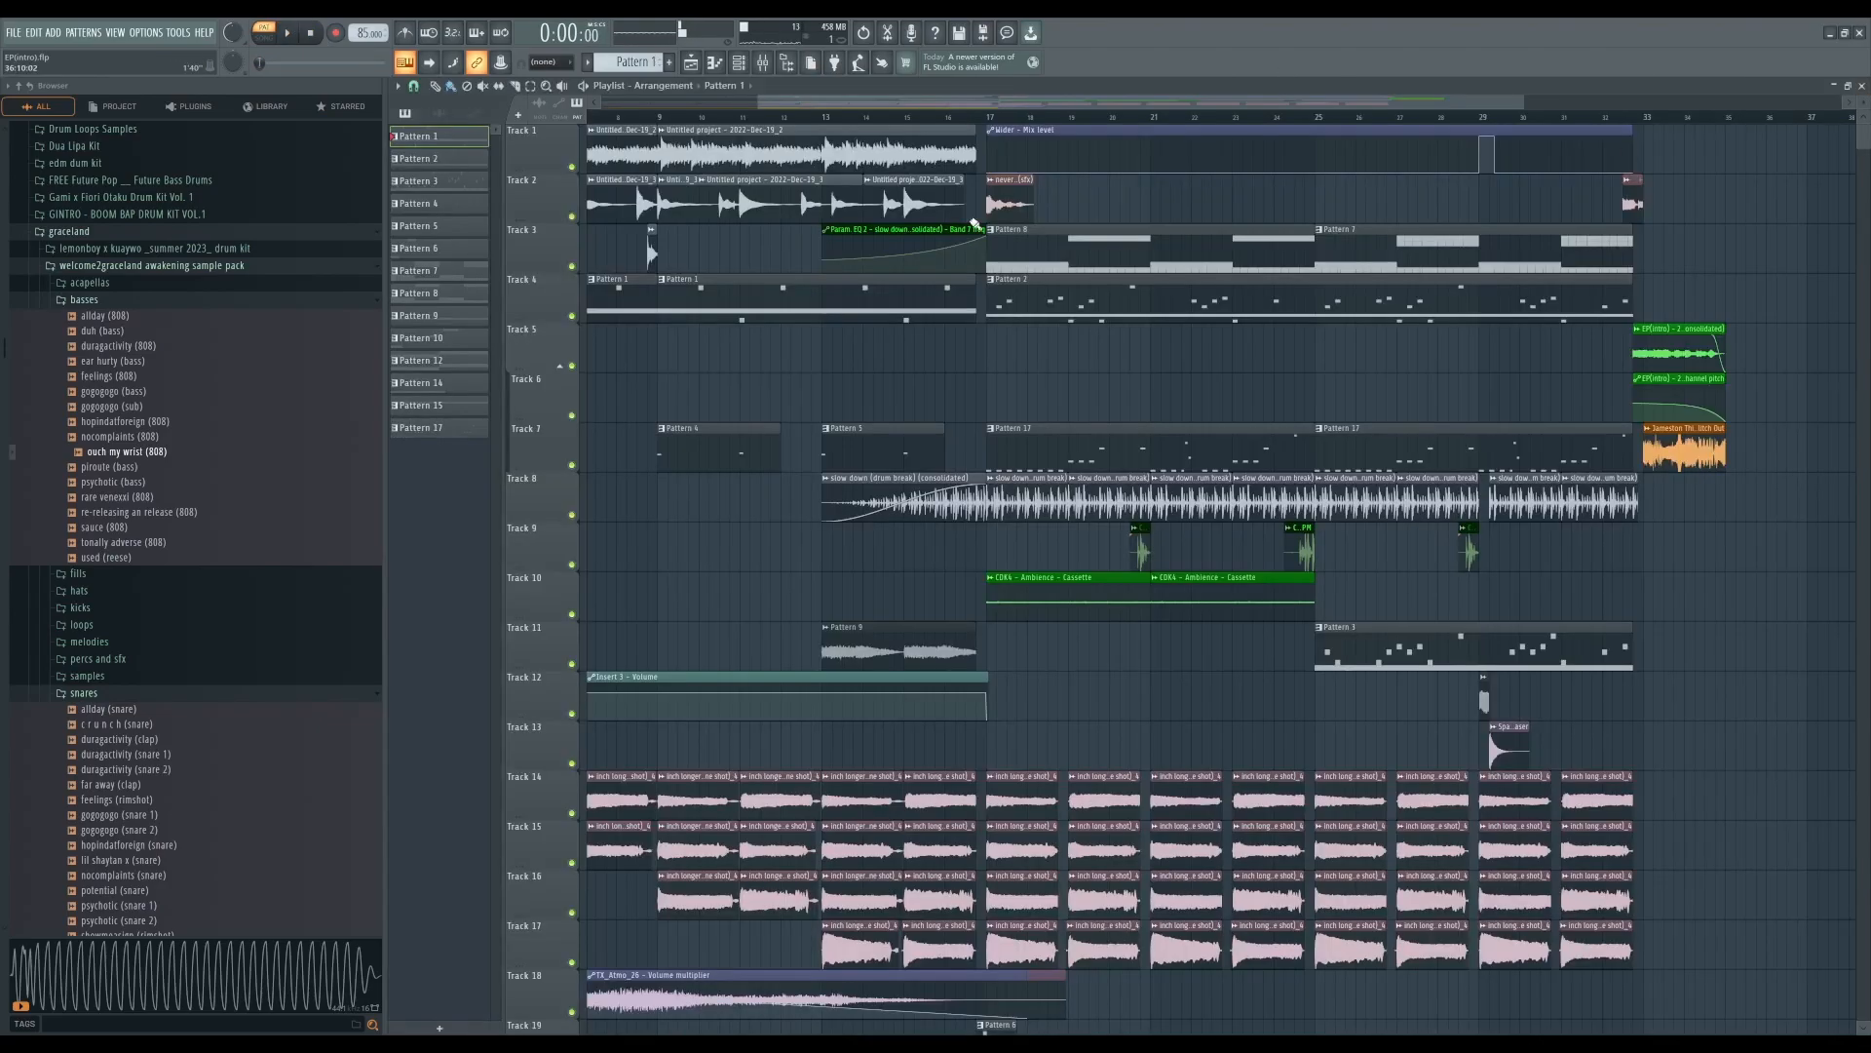
# - Select Pattern 2 from its clip on track 4, open it in the piano roll and preview it
pyautogui.click(1072, 303)
pyautogui.click(286, 35)
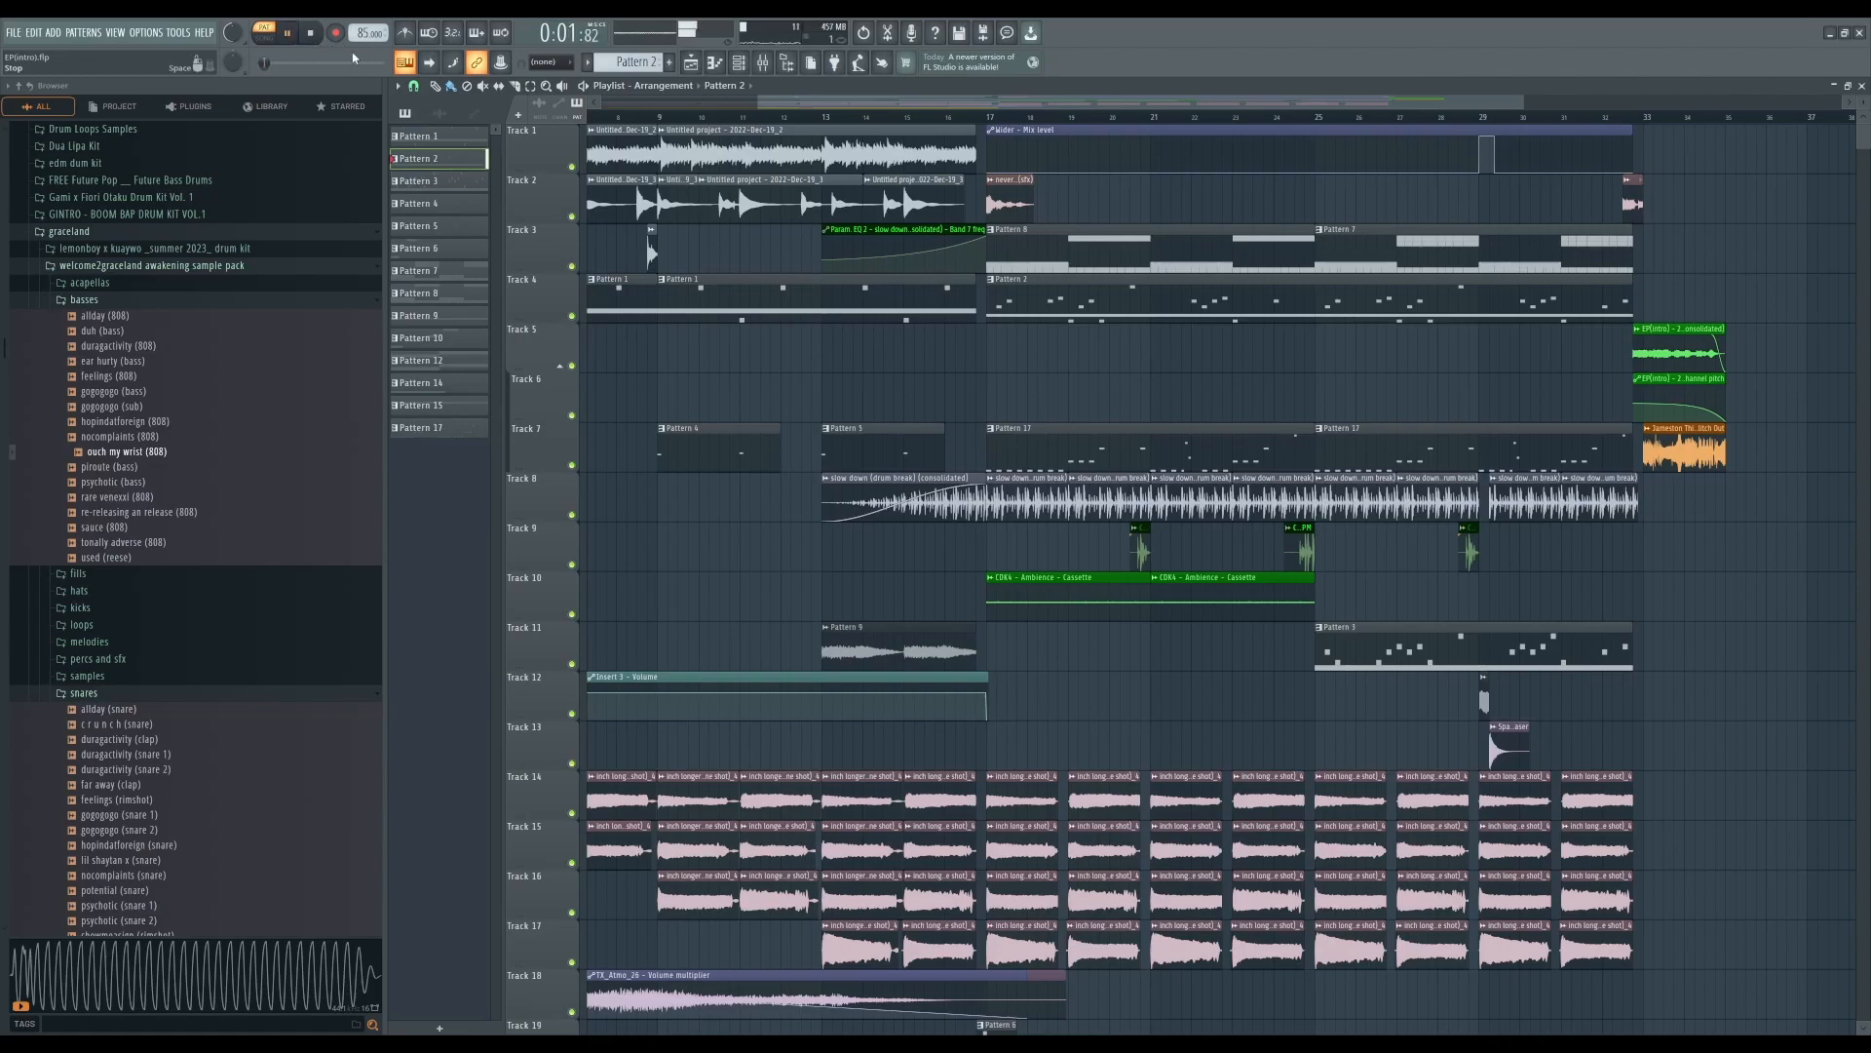
pyautogui.press('F7')
pyautogui.click(310, 33)
pyautogui.click(1861, 86)
# - Inspect the never was forgiven (sfx) audio clip settings on track 2
pyautogui.scroll(-1, 1156, 313)
pyautogui.scroll(1, 1157, 312)
pyautogui.doubleClick(1011, 204)
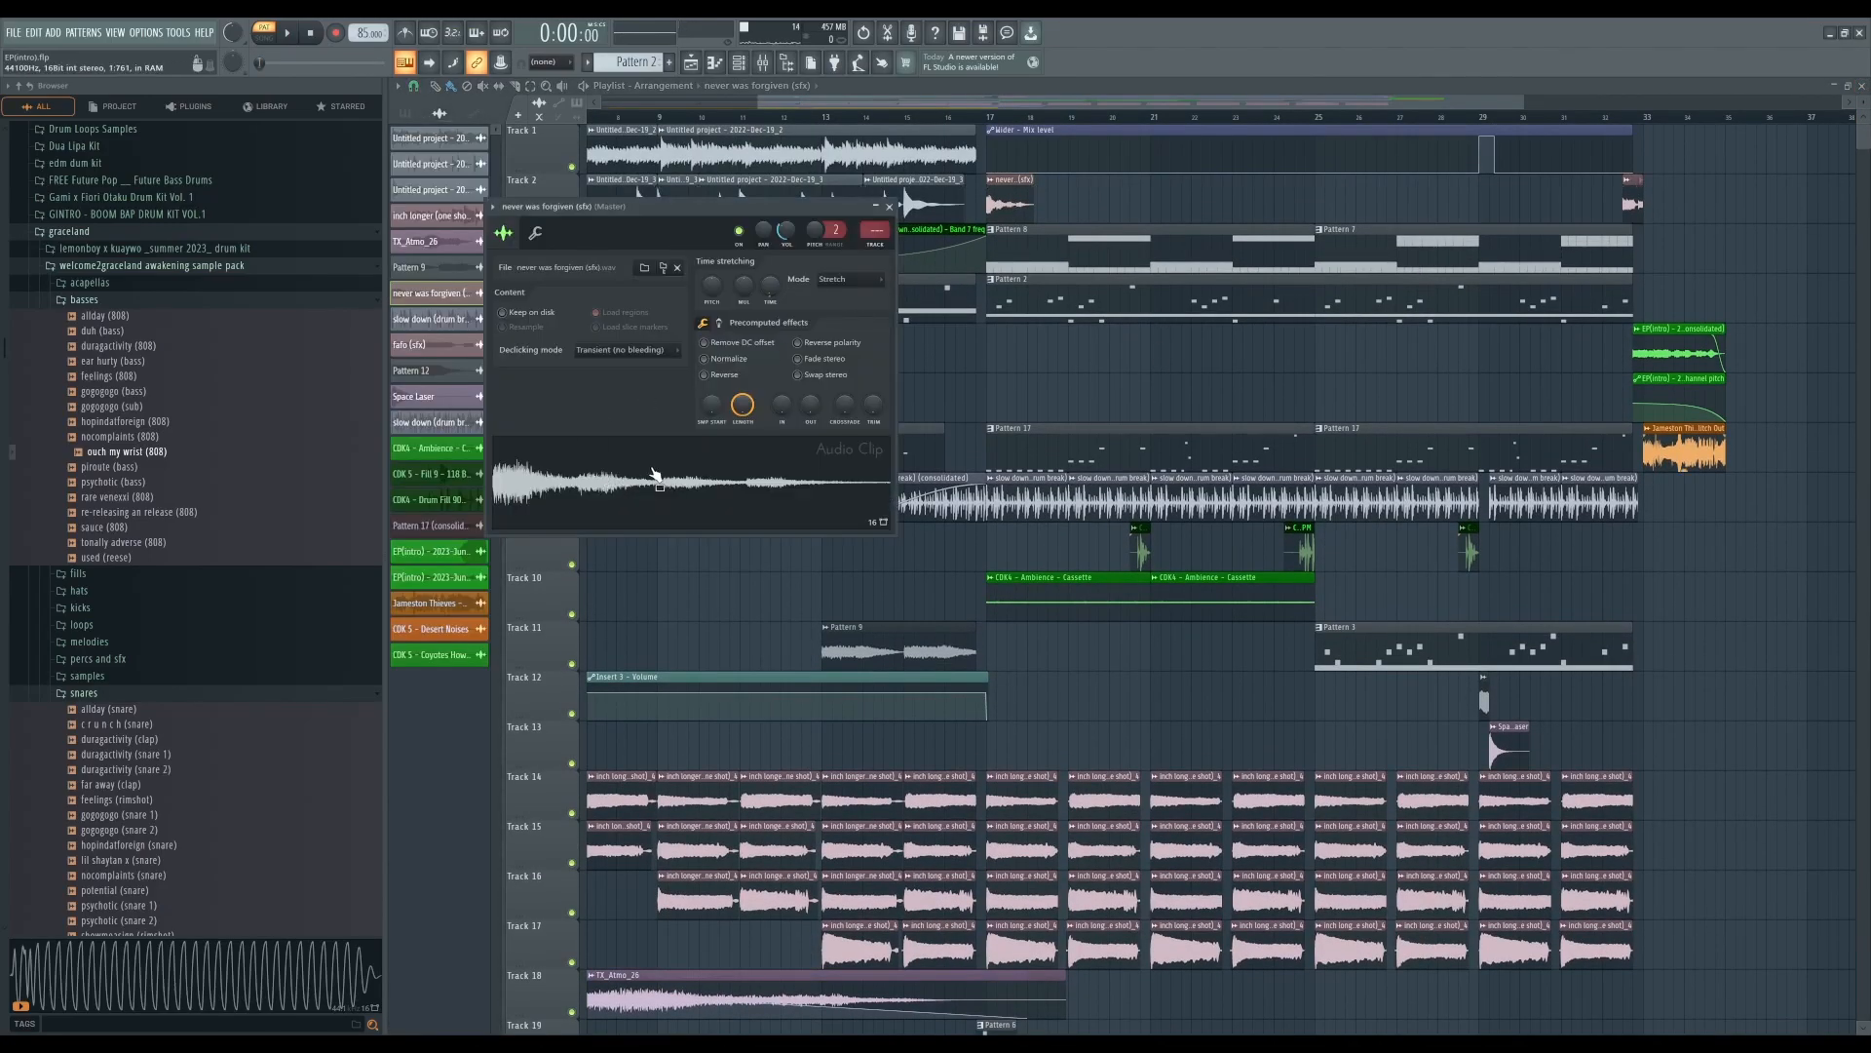
pyautogui.click(889, 207)
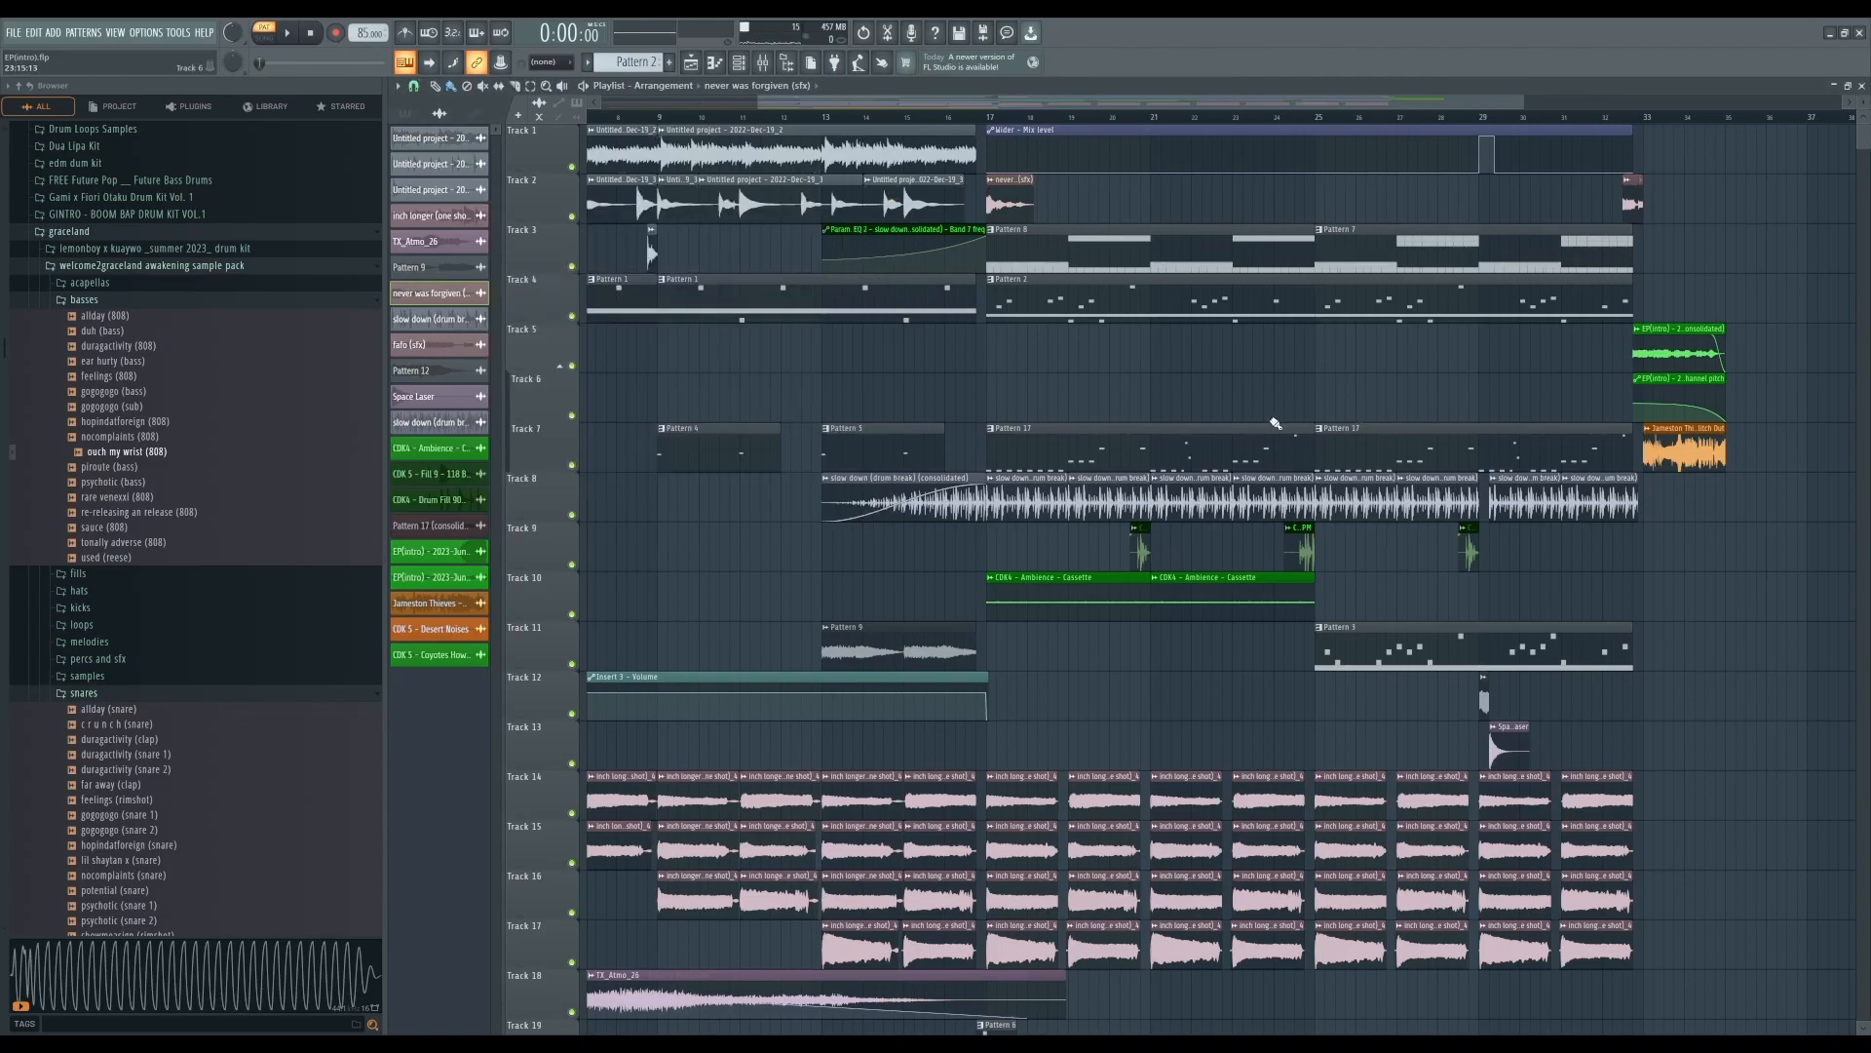
# - Select Pattern 8 from track 3, open it in the channel rack and preview it
pyautogui.click(1029, 259)
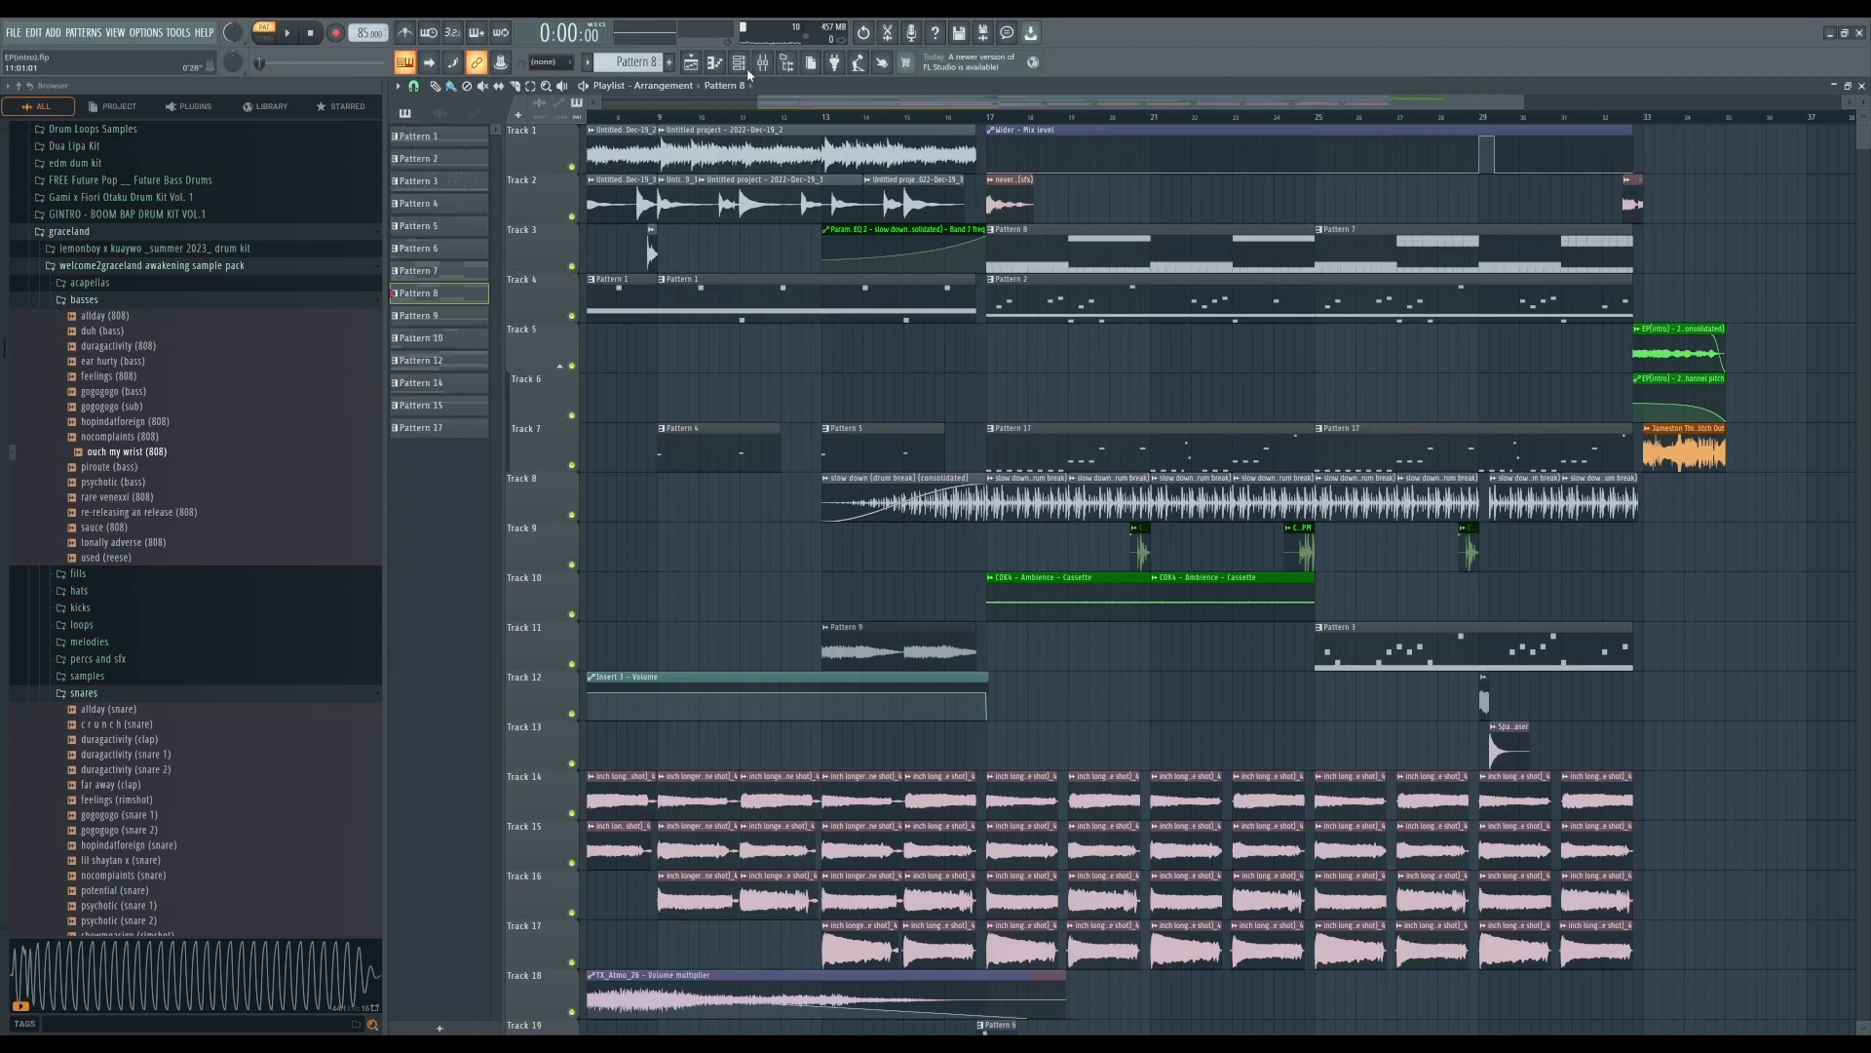
pyautogui.click(264, 34)
pyautogui.click(264, 37)
pyautogui.click(738, 63)
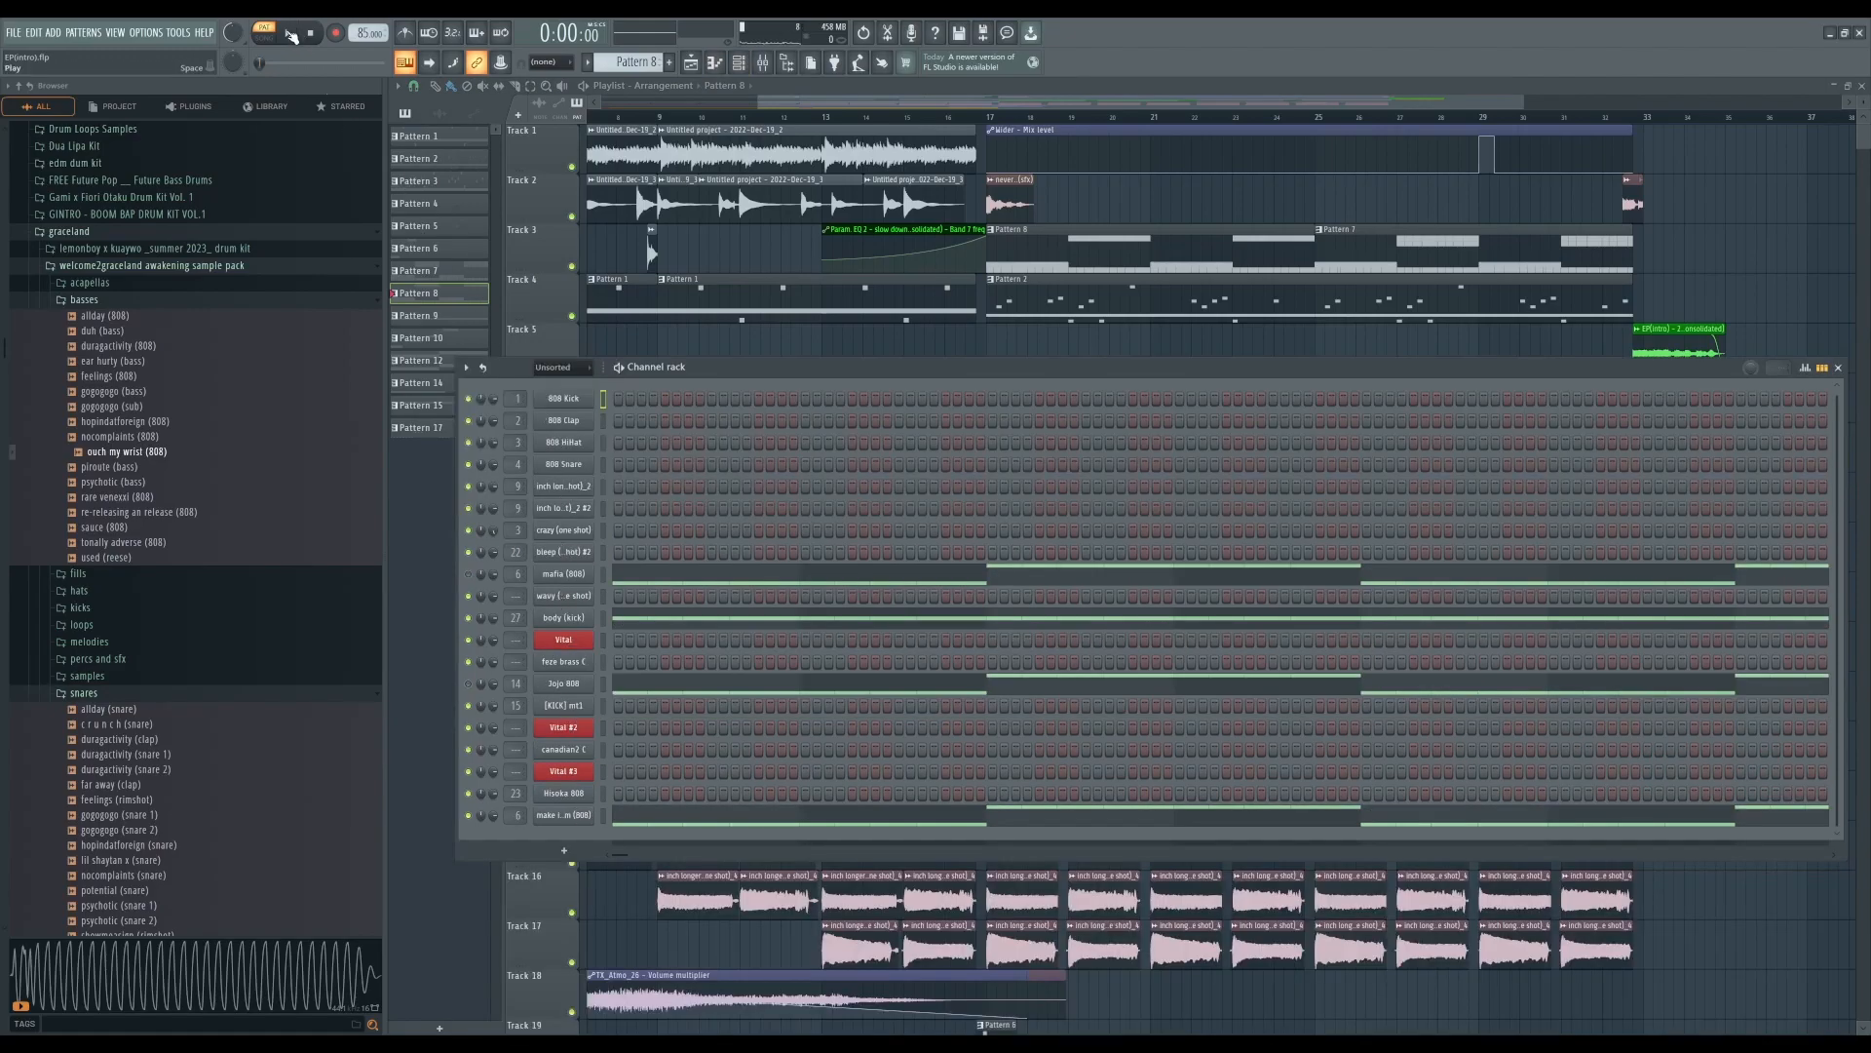
pyautogui.moveTo(762, 367); pyautogui.dragTo(710, 363)
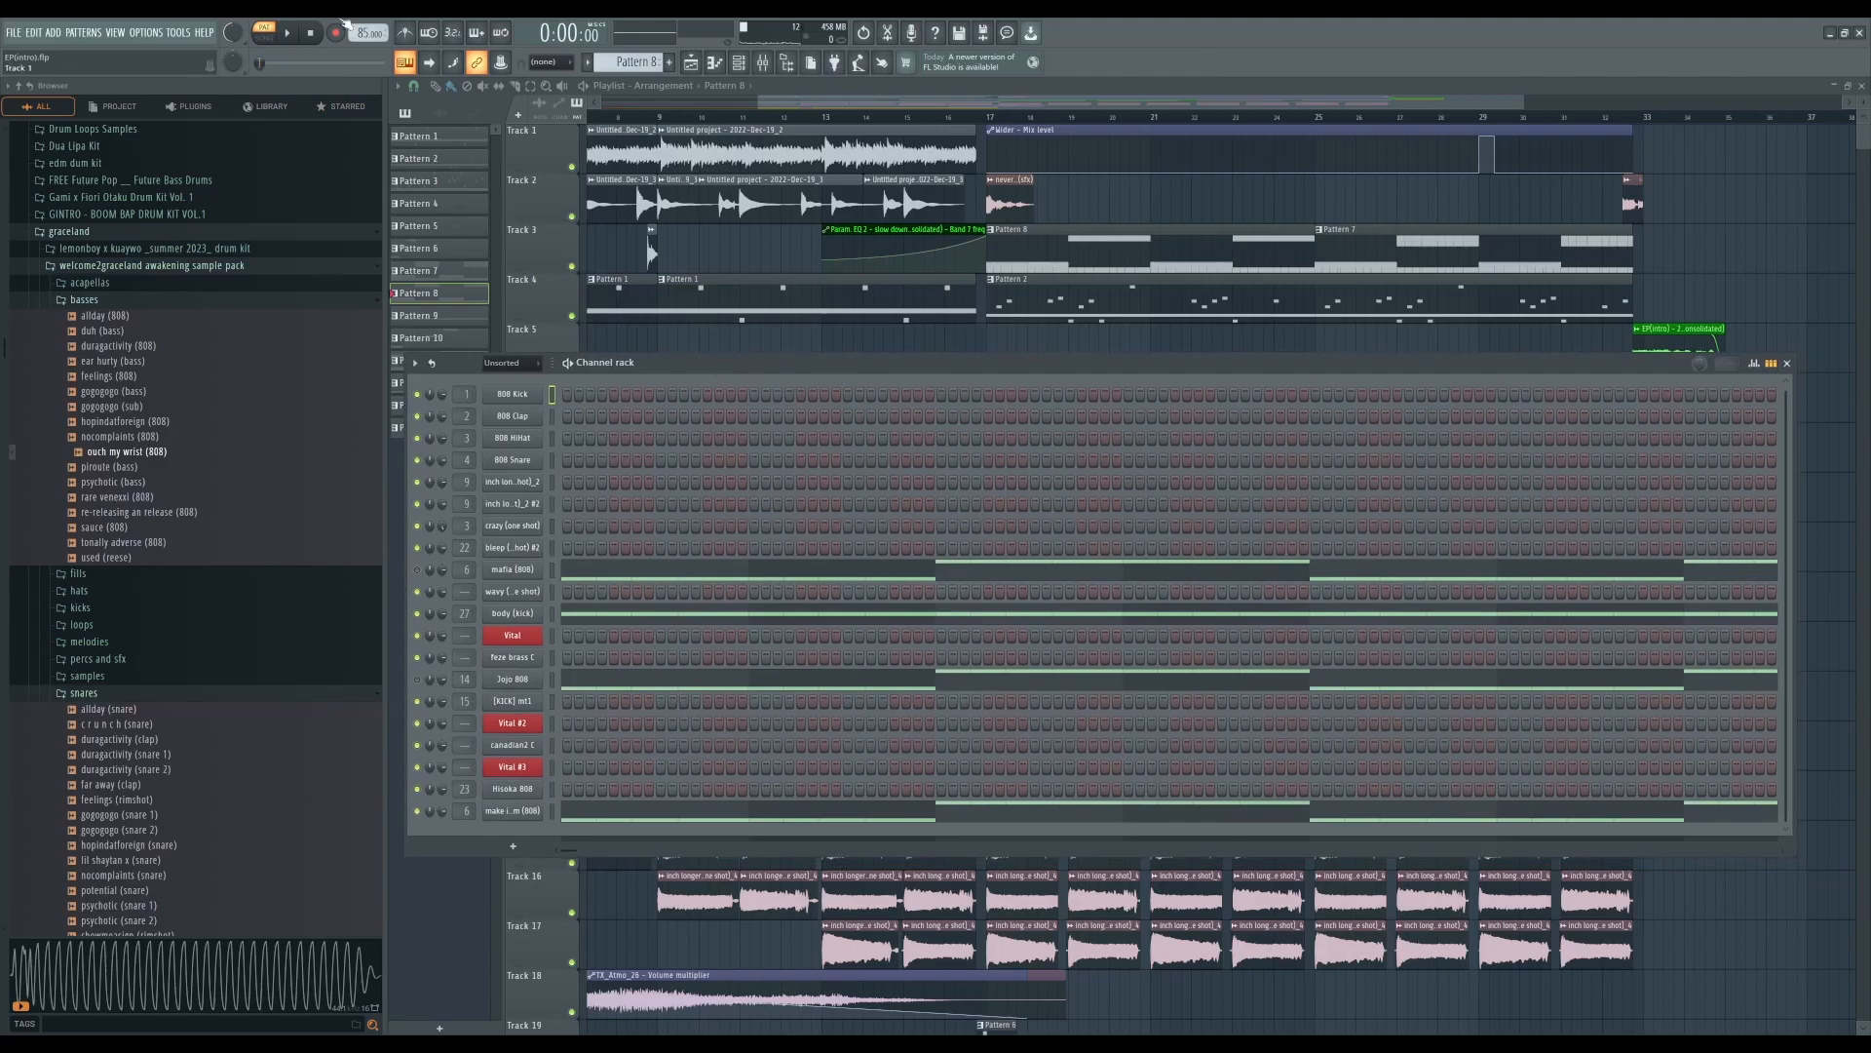
pyautogui.click(291, 35)
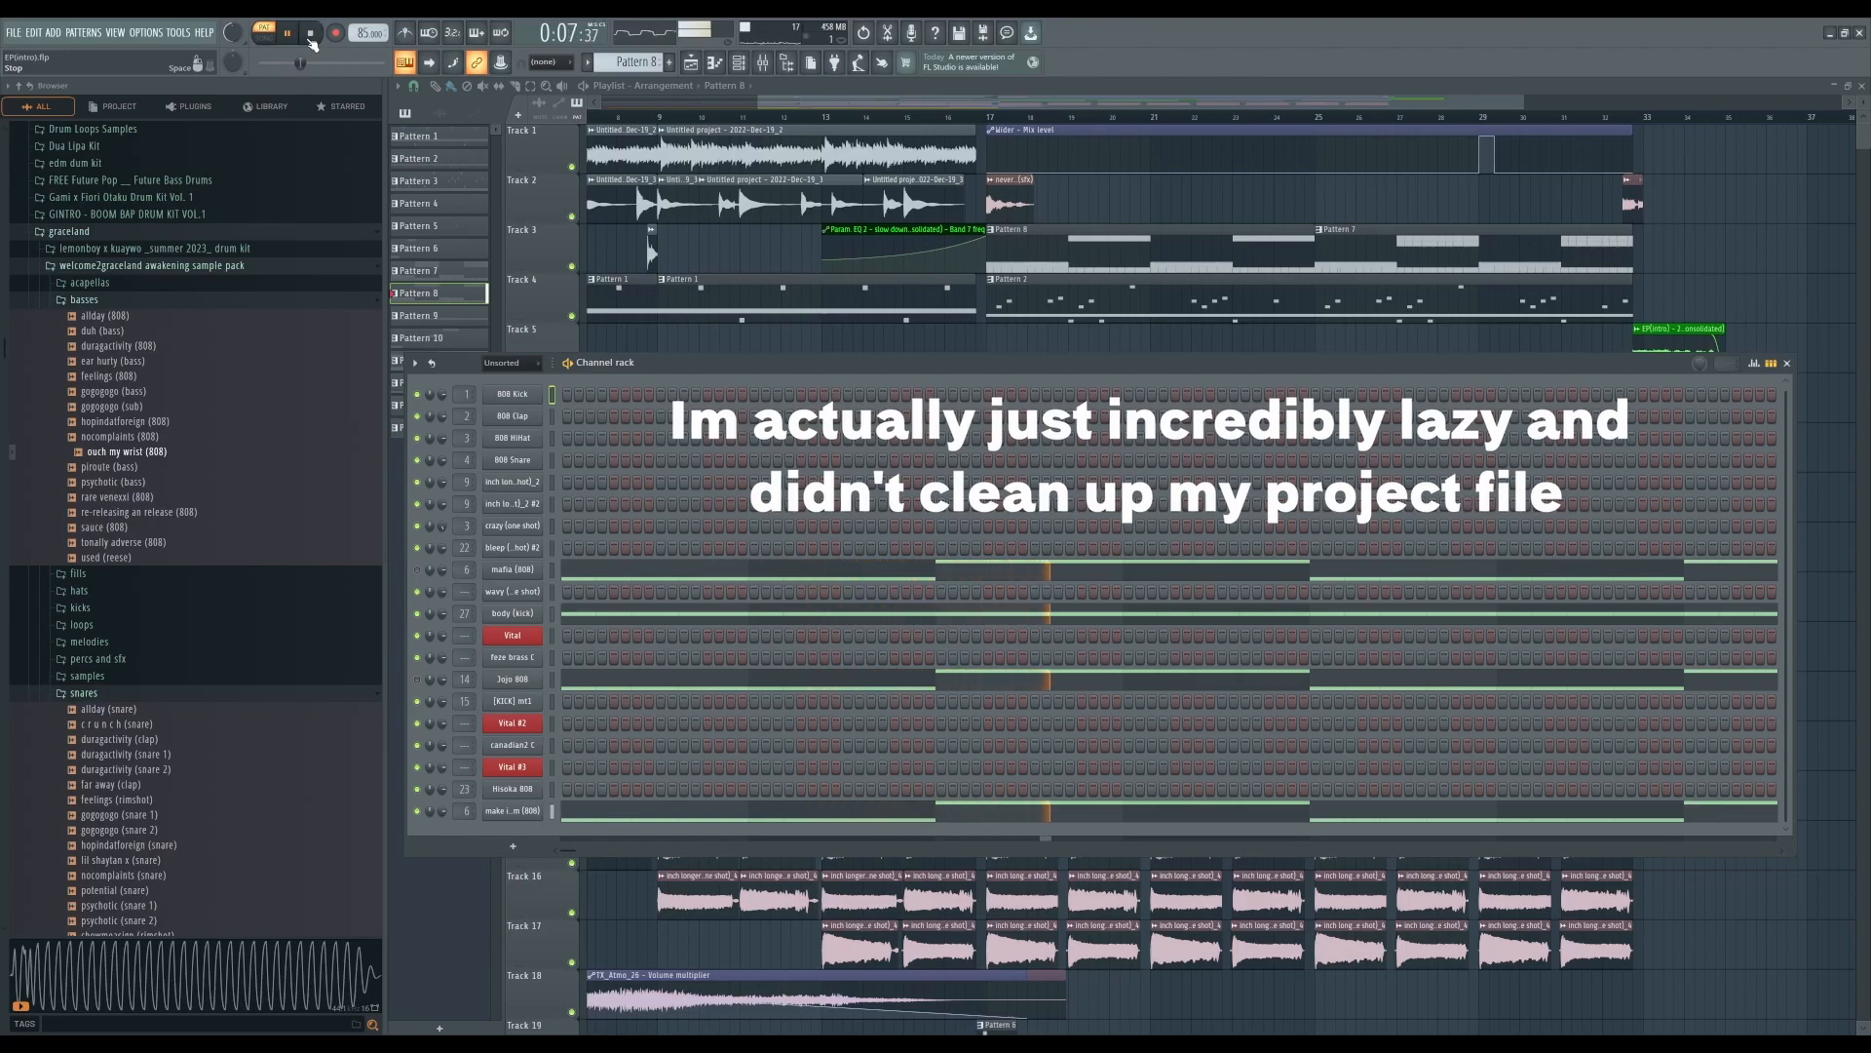
pyautogui.press('space')
pyautogui.click(1786, 363)
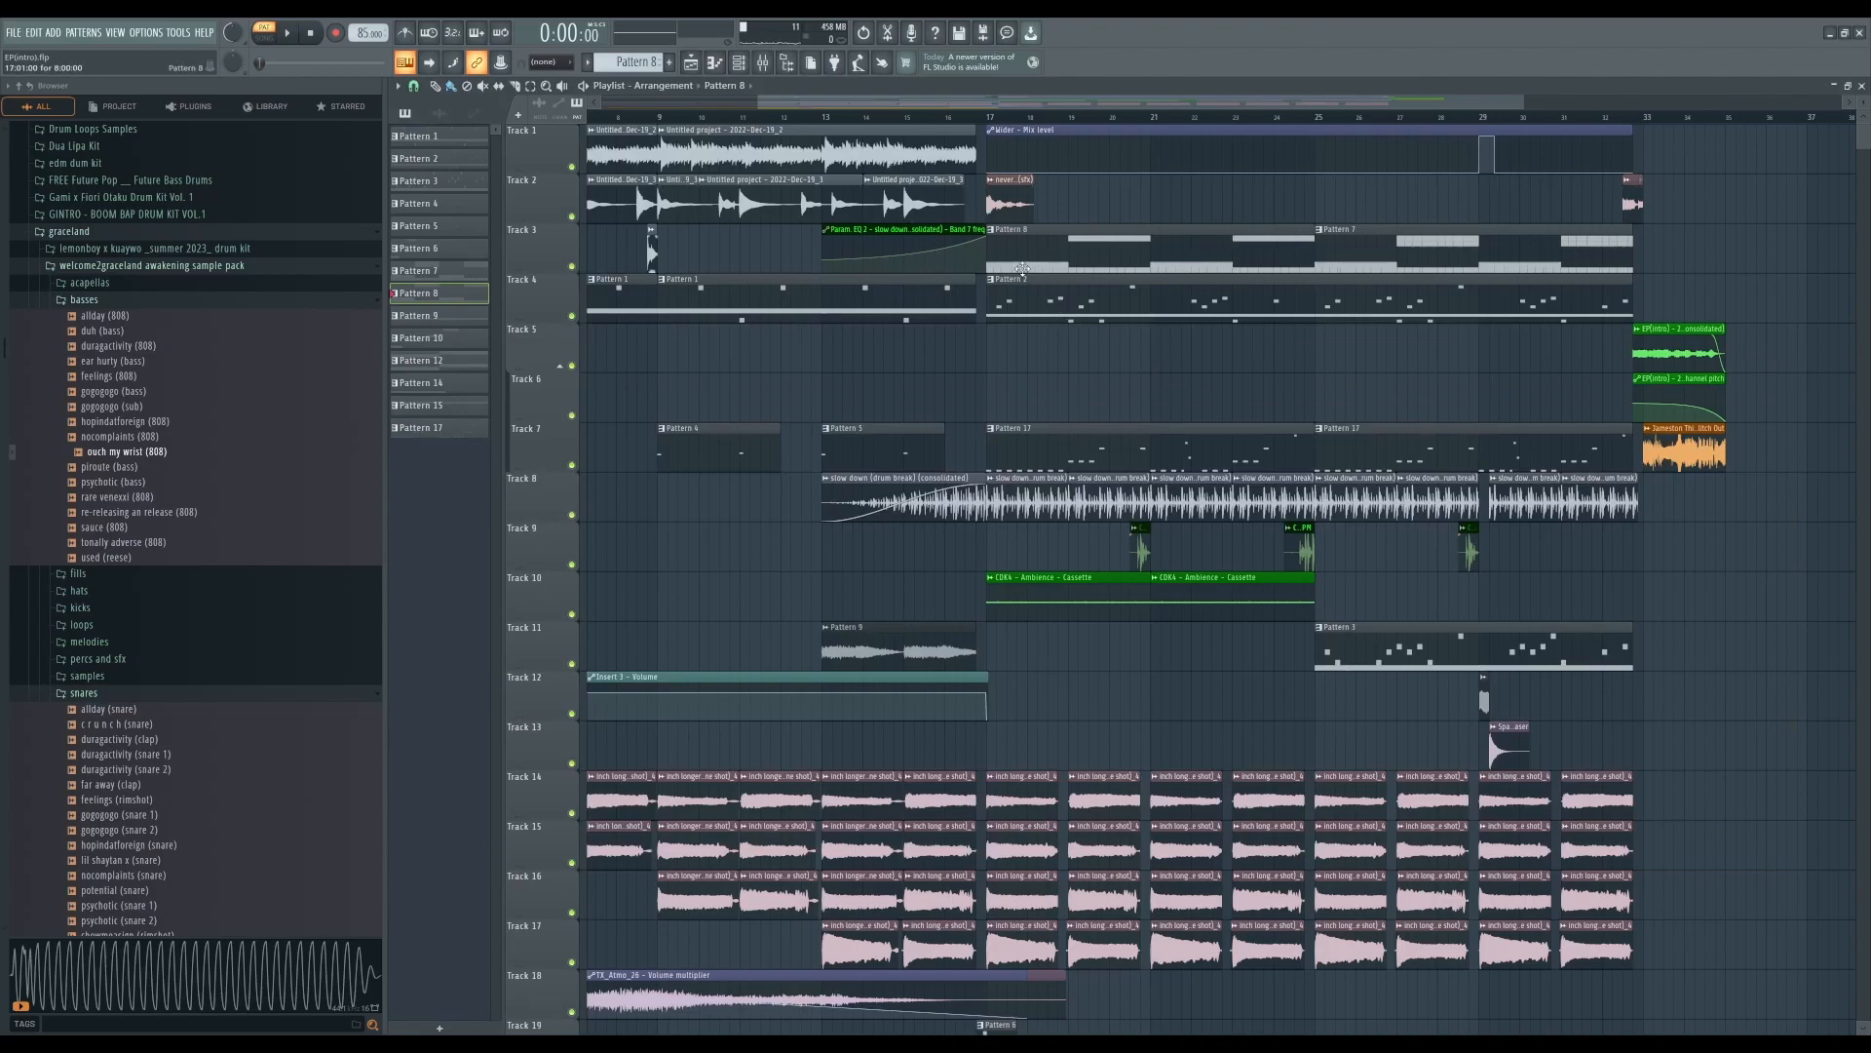
# - Inspect and preview the slow down (drum break) audio clip settings on track 8
pyautogui.scroll(-2, 1220, 334)
pyautogui.scroll(2, 1036, 280)
pyautogui.click(1057, 505)
pyautogui.doubleClick(1056, 505)
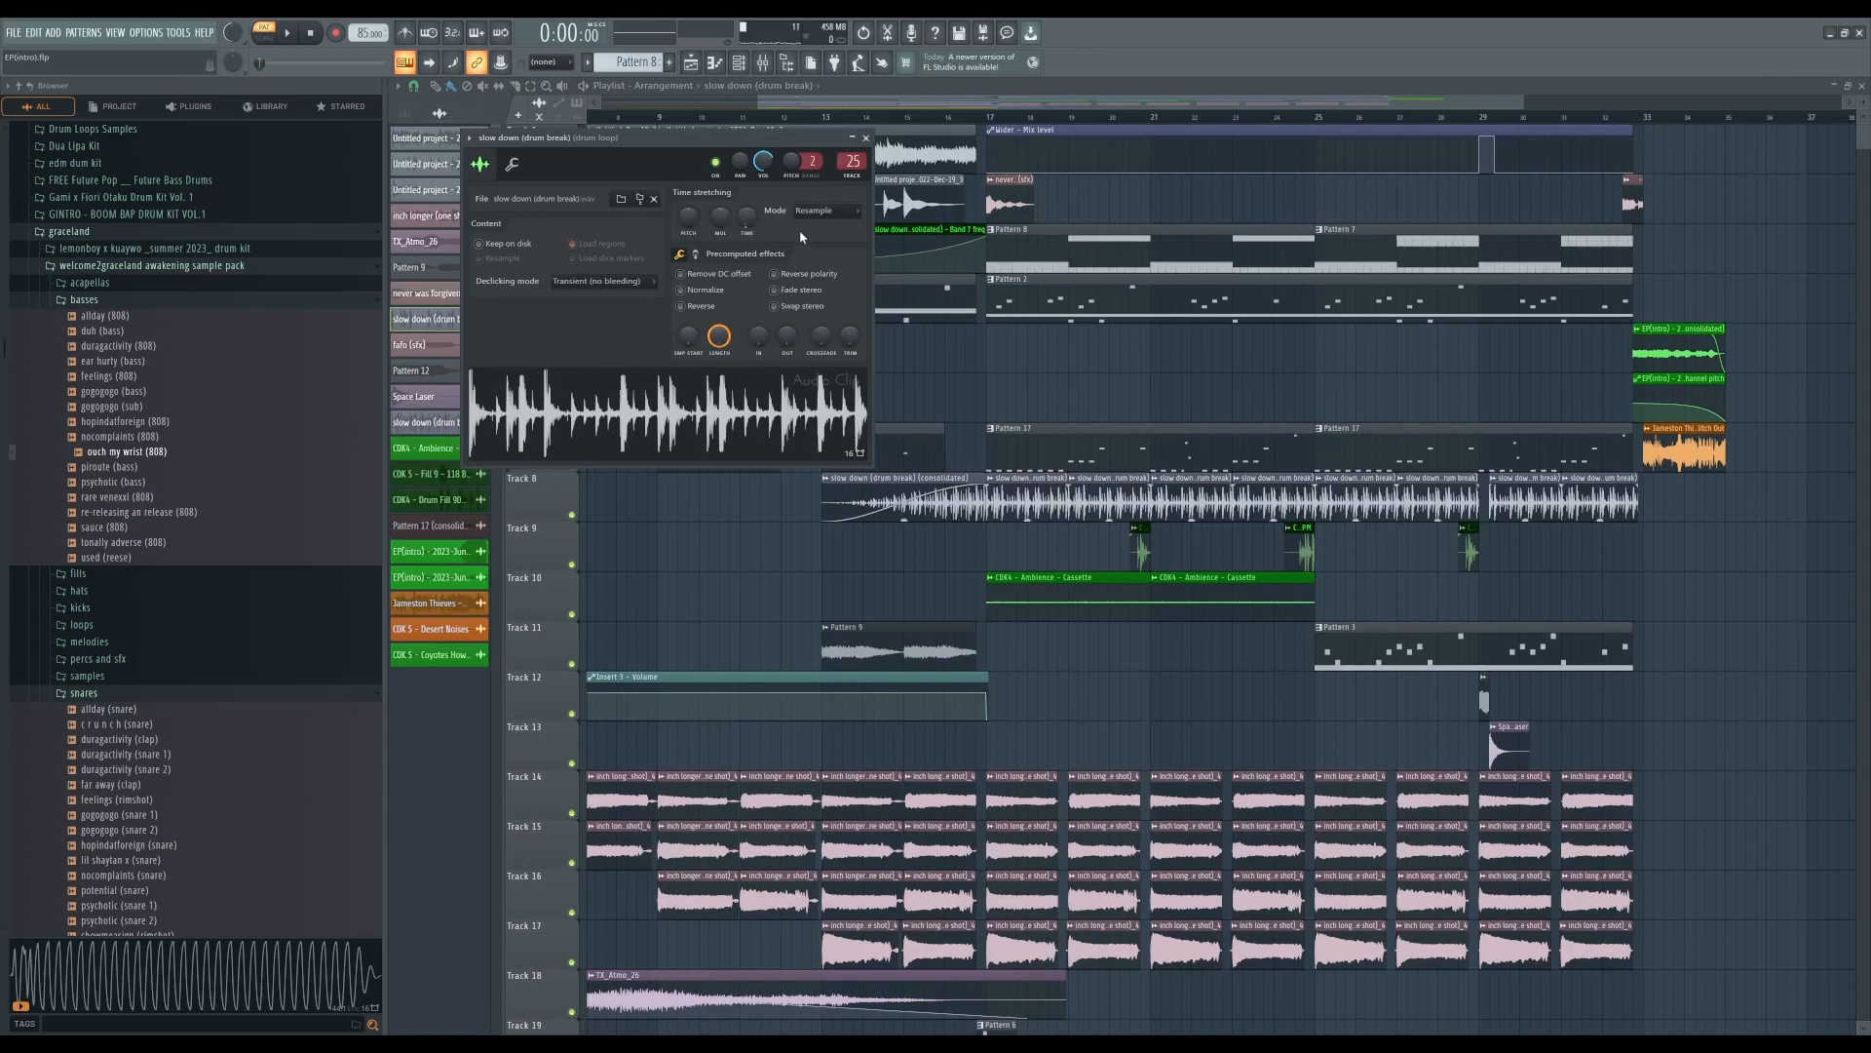
pyautogui.click(699, 405)
pyautogui.click(312, 35)
pyautogui.click(866, 138)
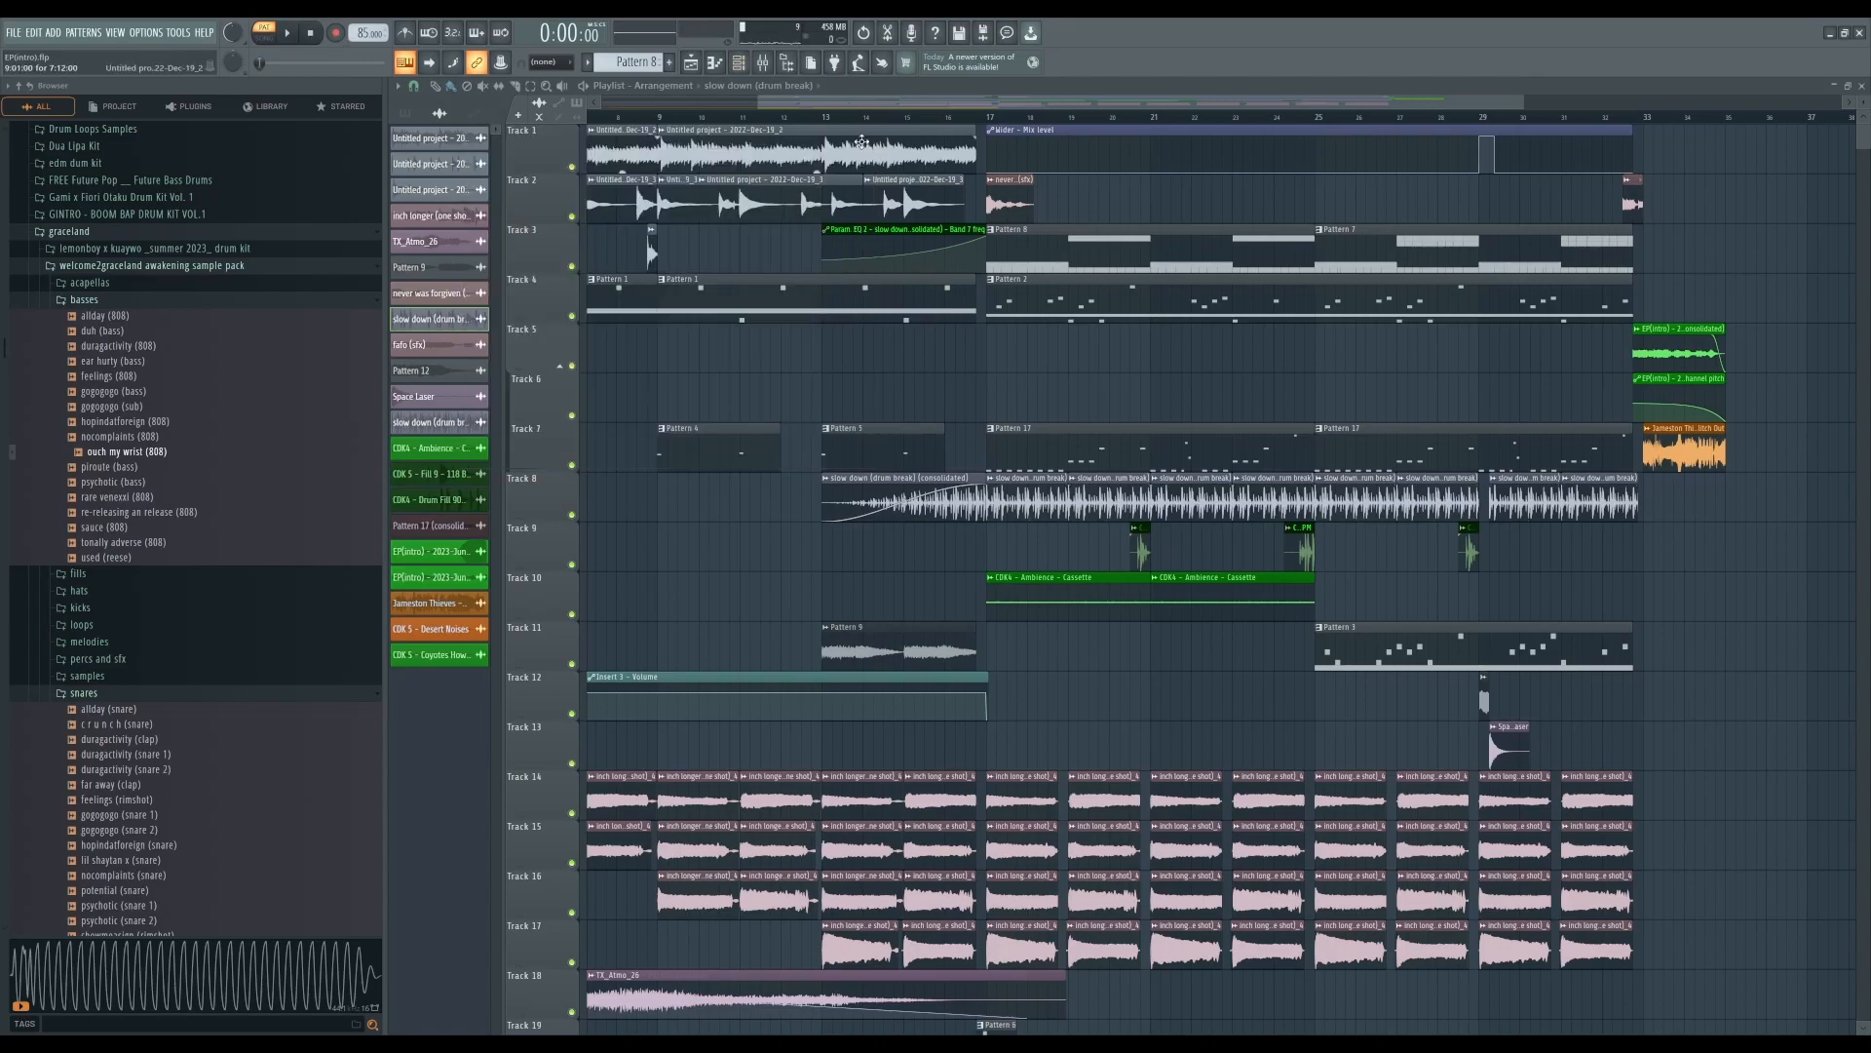
# - Open the mixer to view the drum loop insert's effect chain
pyautogui.click(762, 62)
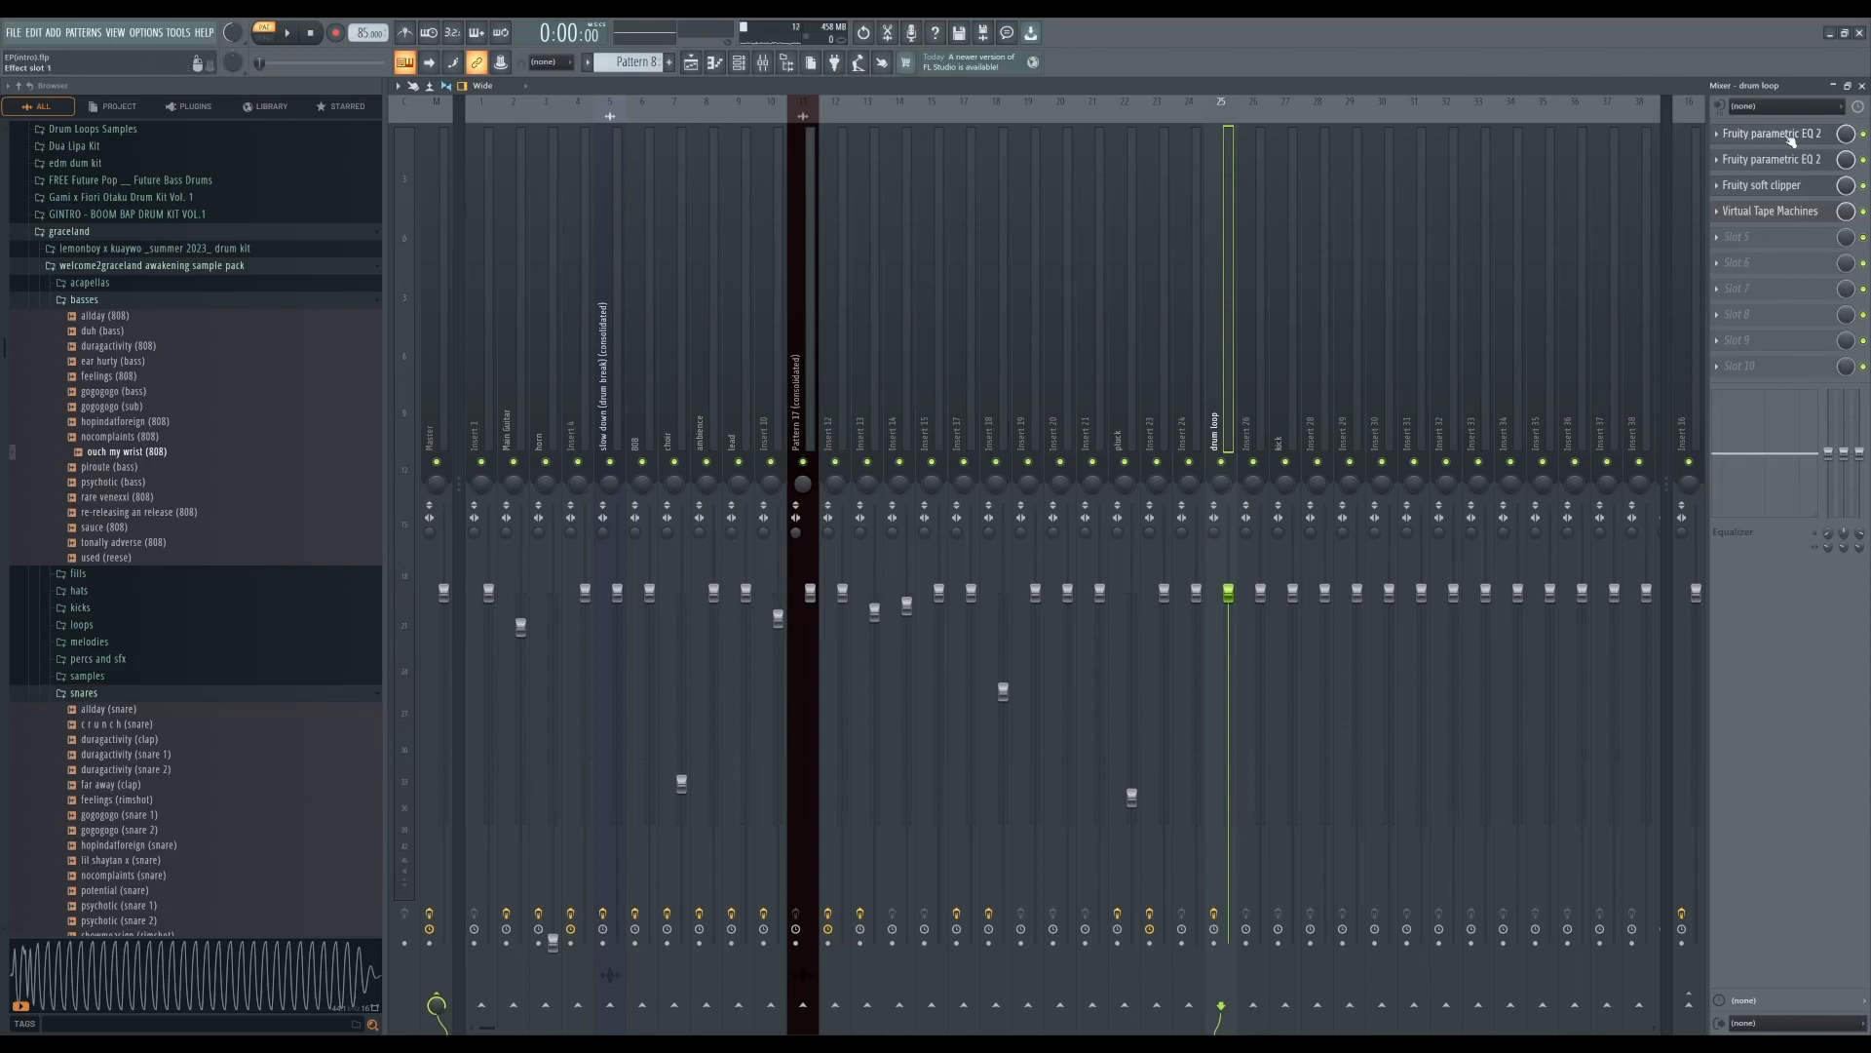
pyautogui.click(1861, 86)
# - Inspect the CDK4 - Ambience - Cassette audio clip settings on track 10
pyautogui.scroll(-1, 1329, 584)
pyautogui.scroll(1, 1218, 582)
pyautogui.doubleClick(1077, 594)
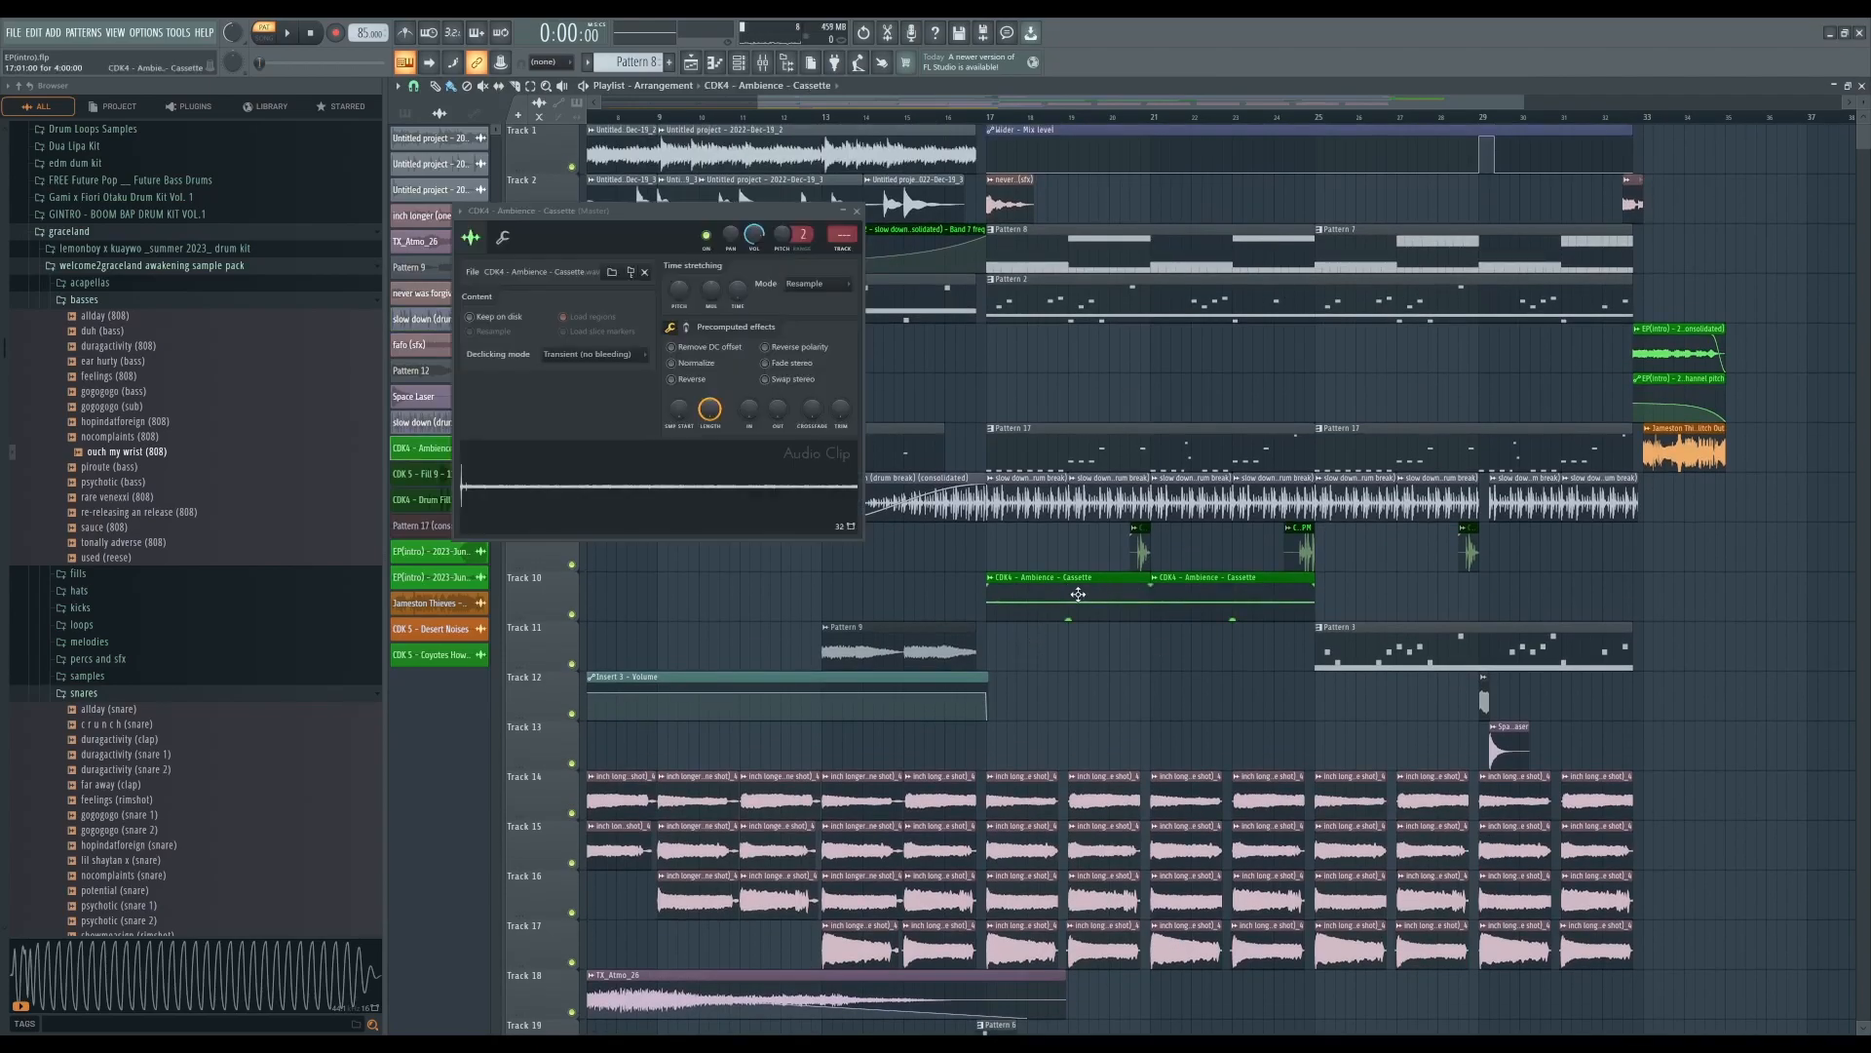
pyautogui.click(861, 208)
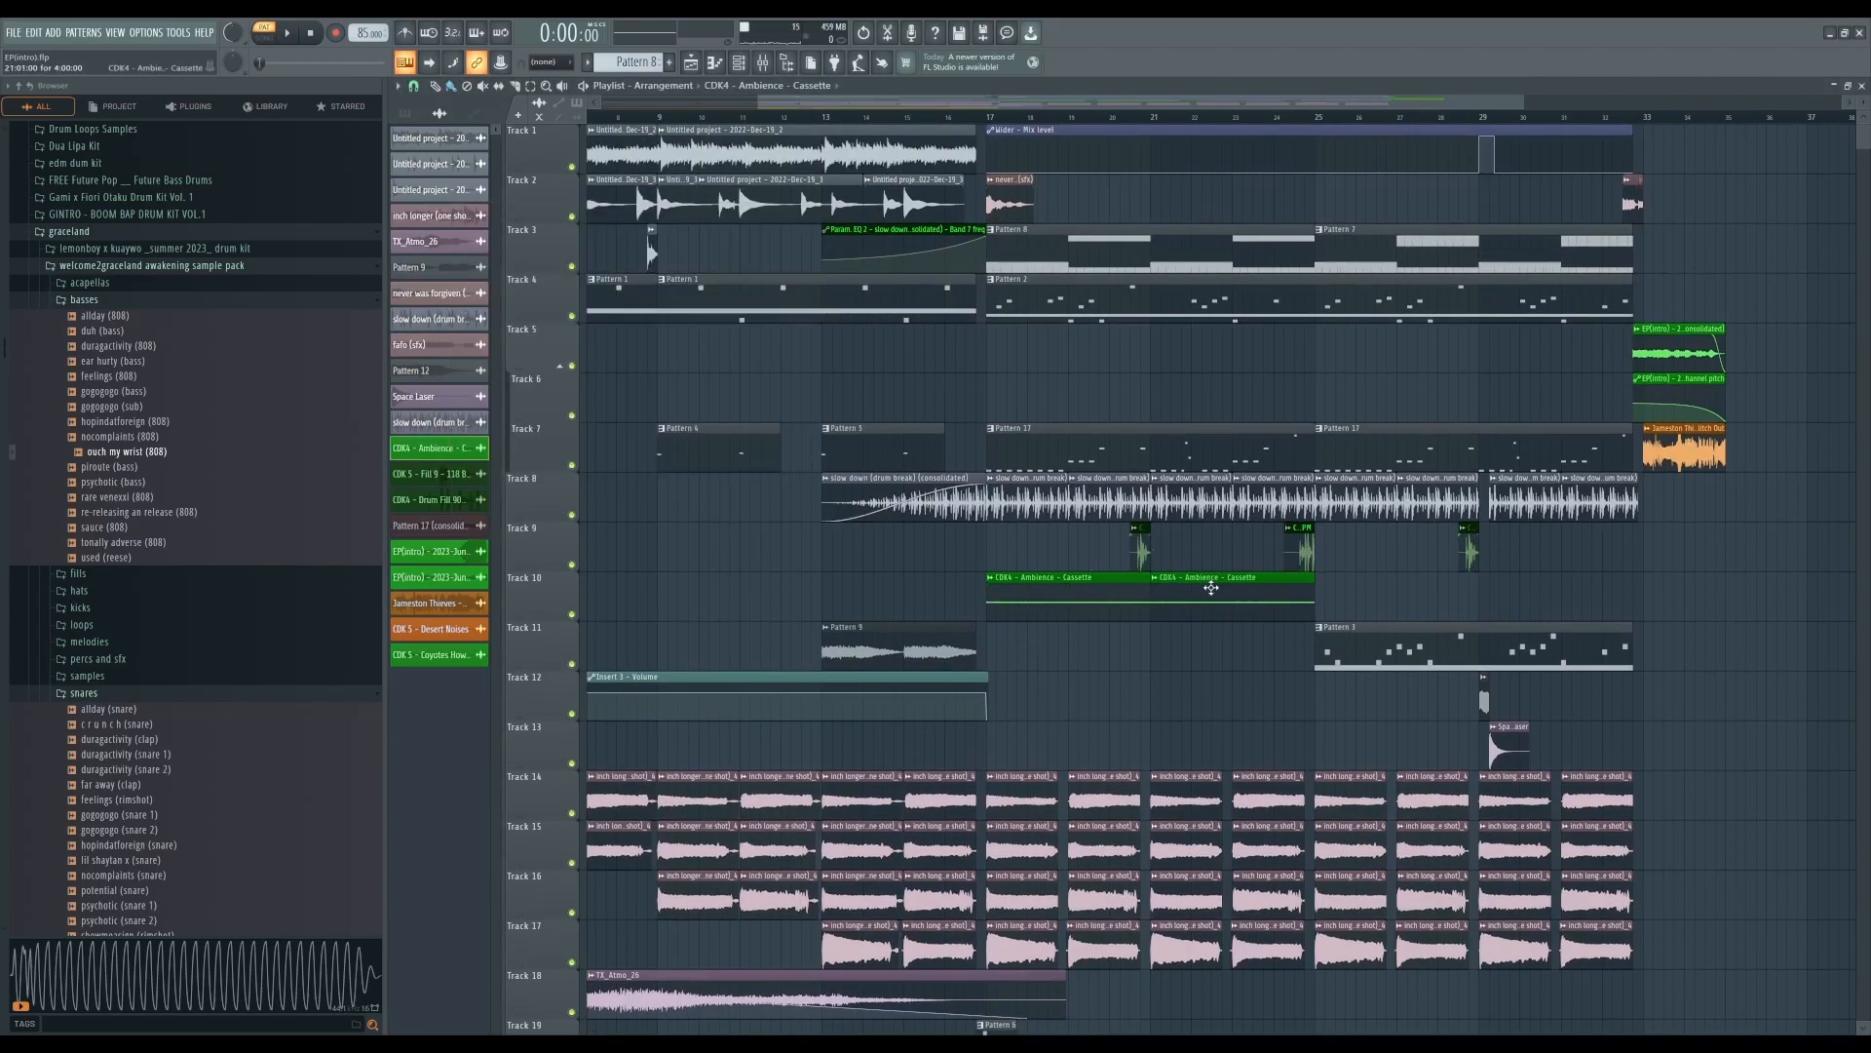
# - Inspect the CDK 5 - Fill 9 - 118 BPM clip on track 9 and scroll through the lower tracks
pyautogui.doubleClick(1142, 554)
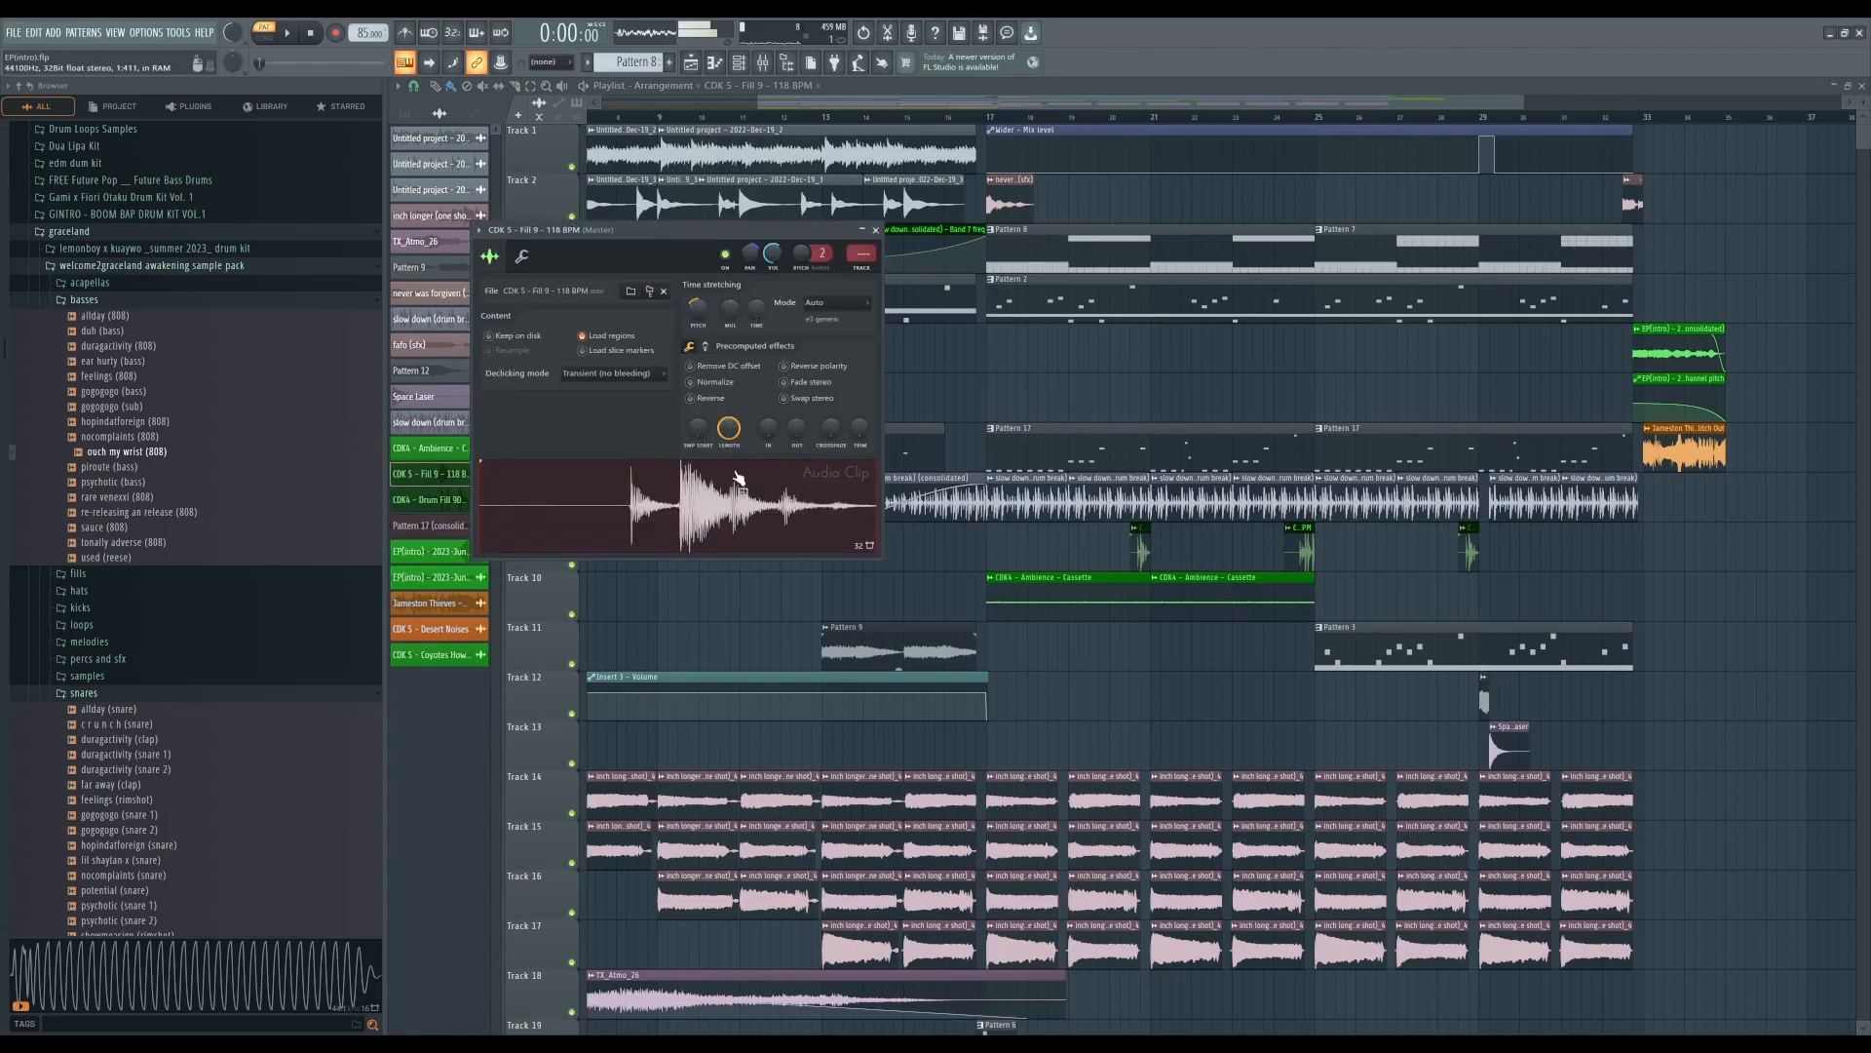
pyautogui.click(875, 230)
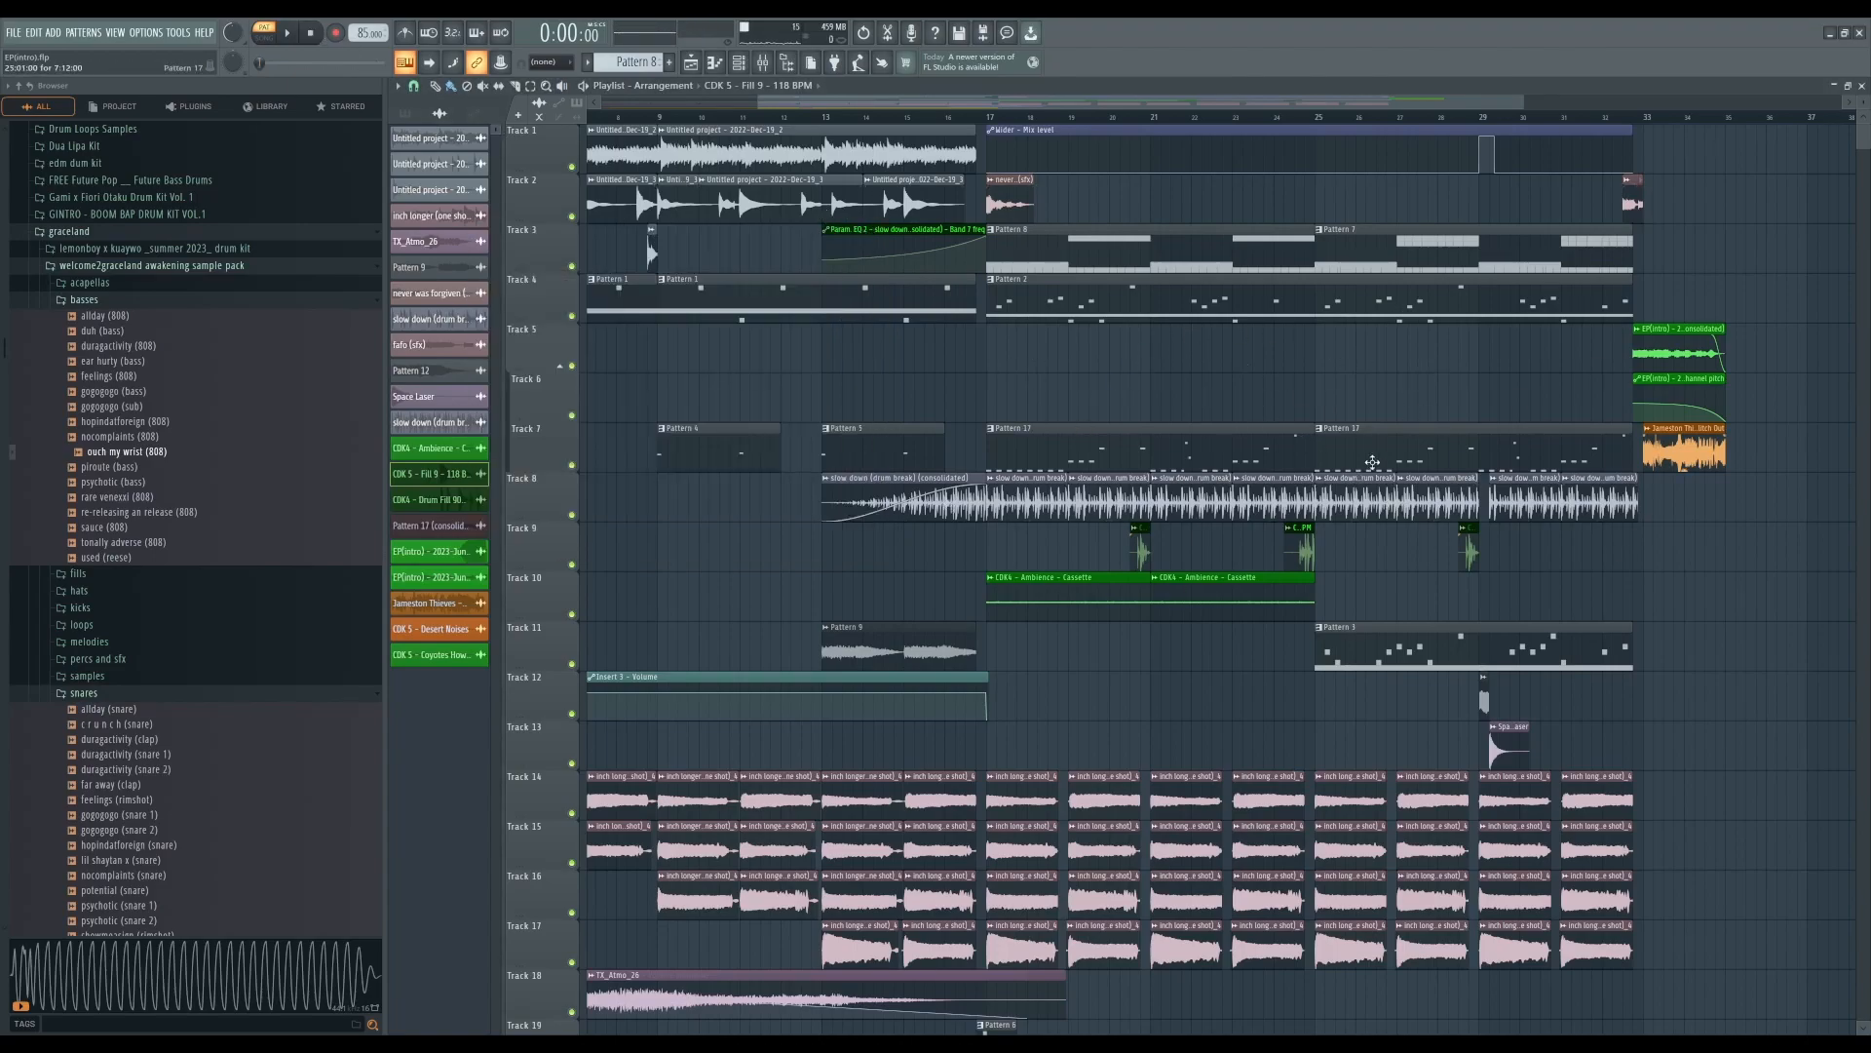
pyautogui.scroll(-2, 1372, 462)
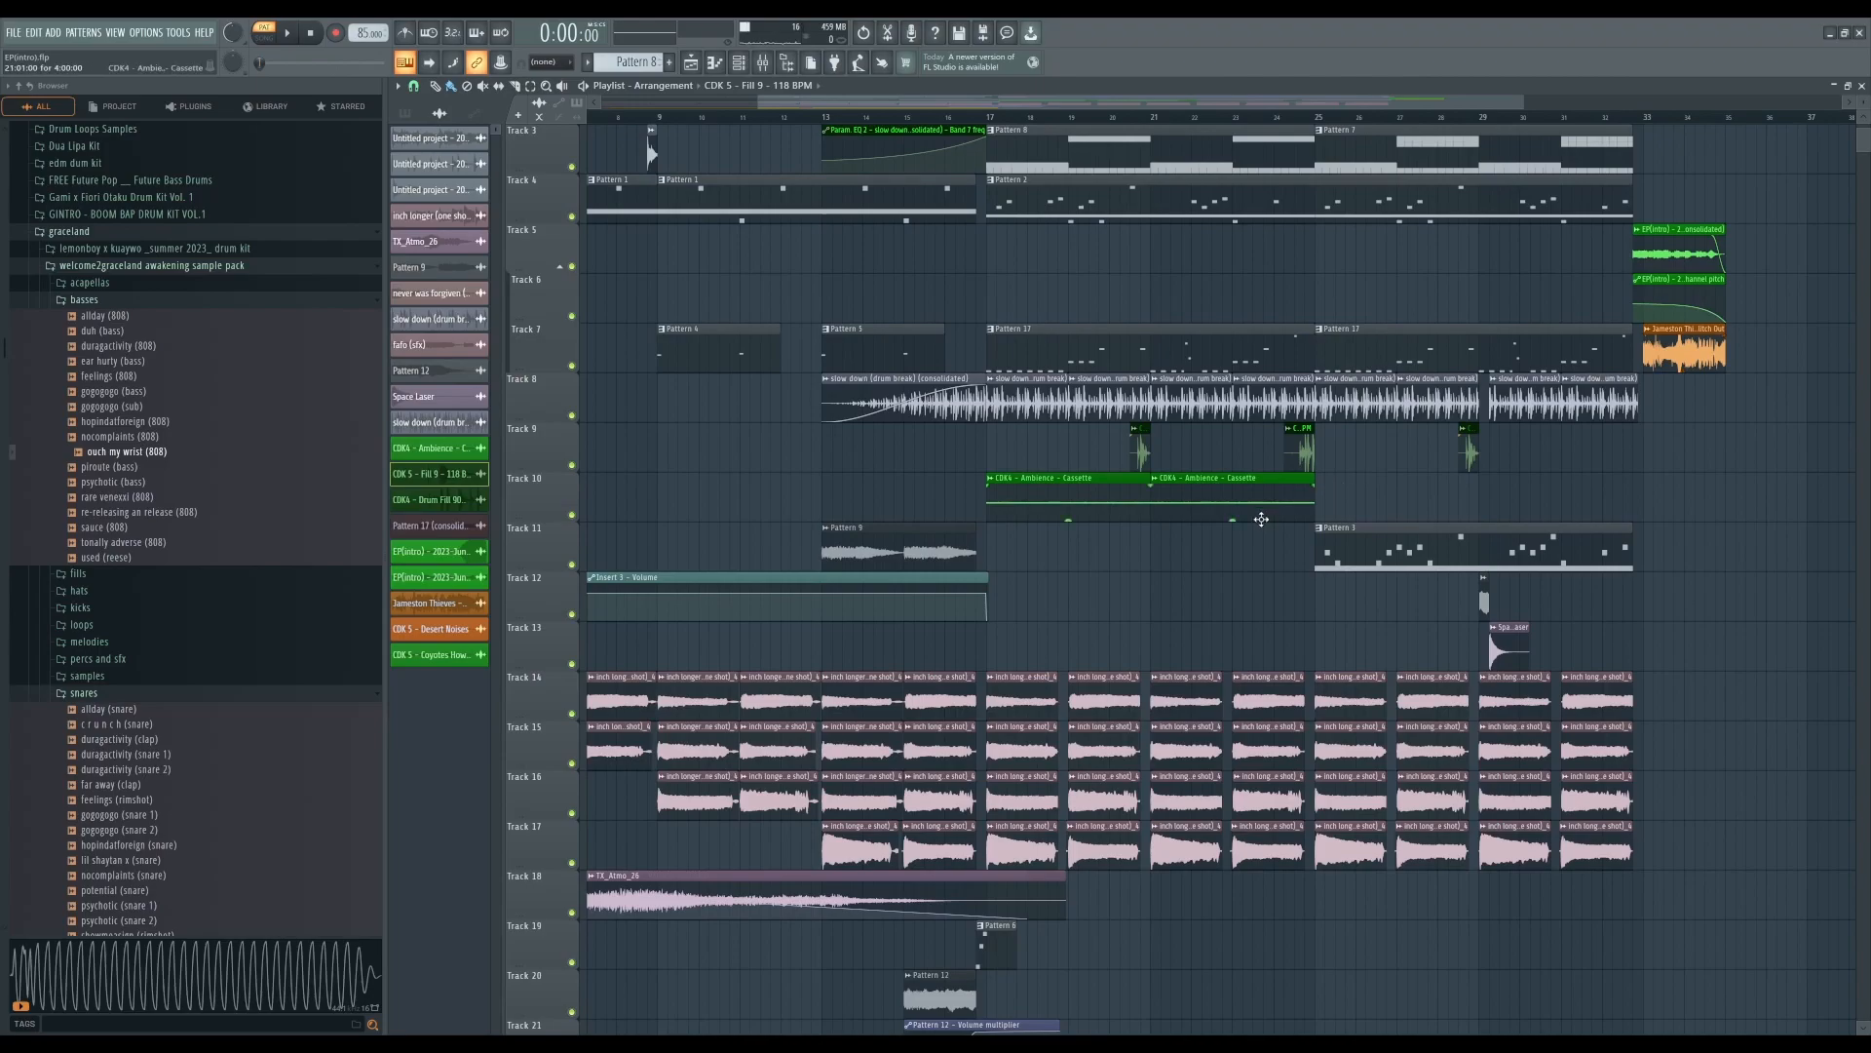
pyautogui.scroll(-3, 1235, 263)
pyautogui.scroll(-1, 1235, 263)
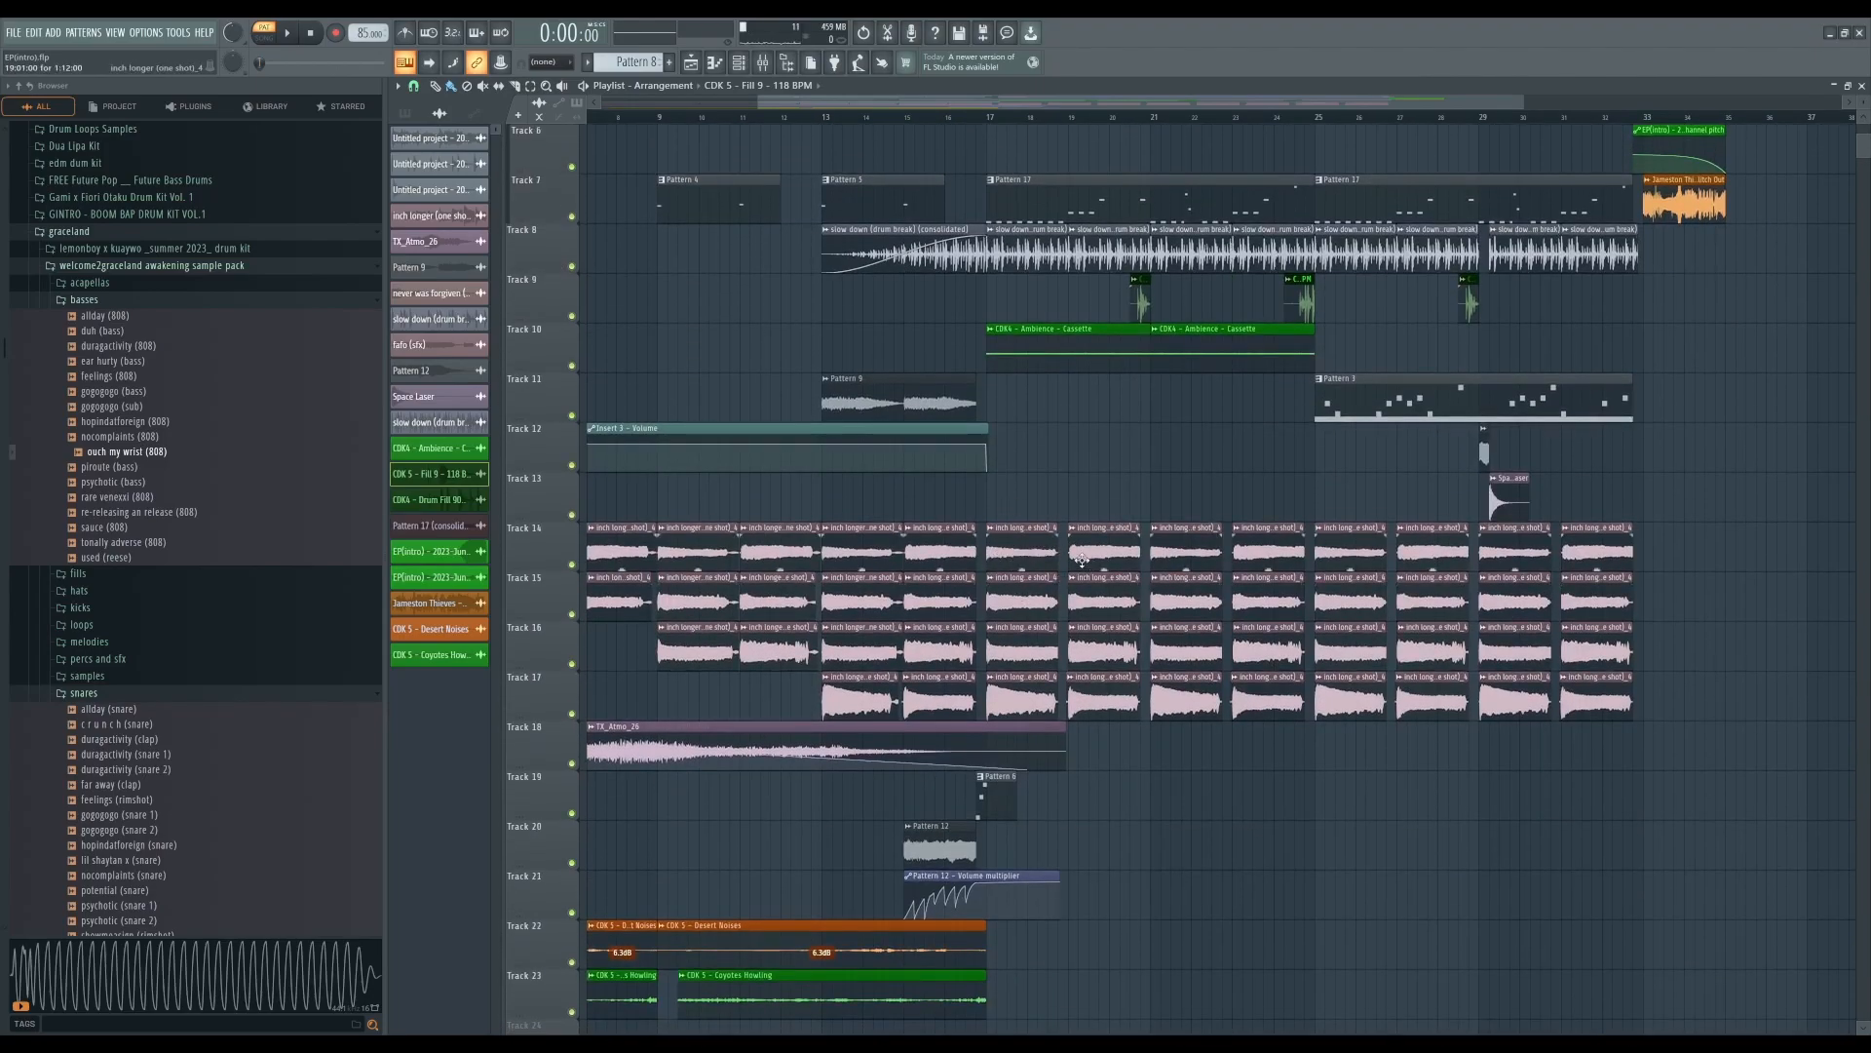
pyautogui.scroll(1, 1173, 735)
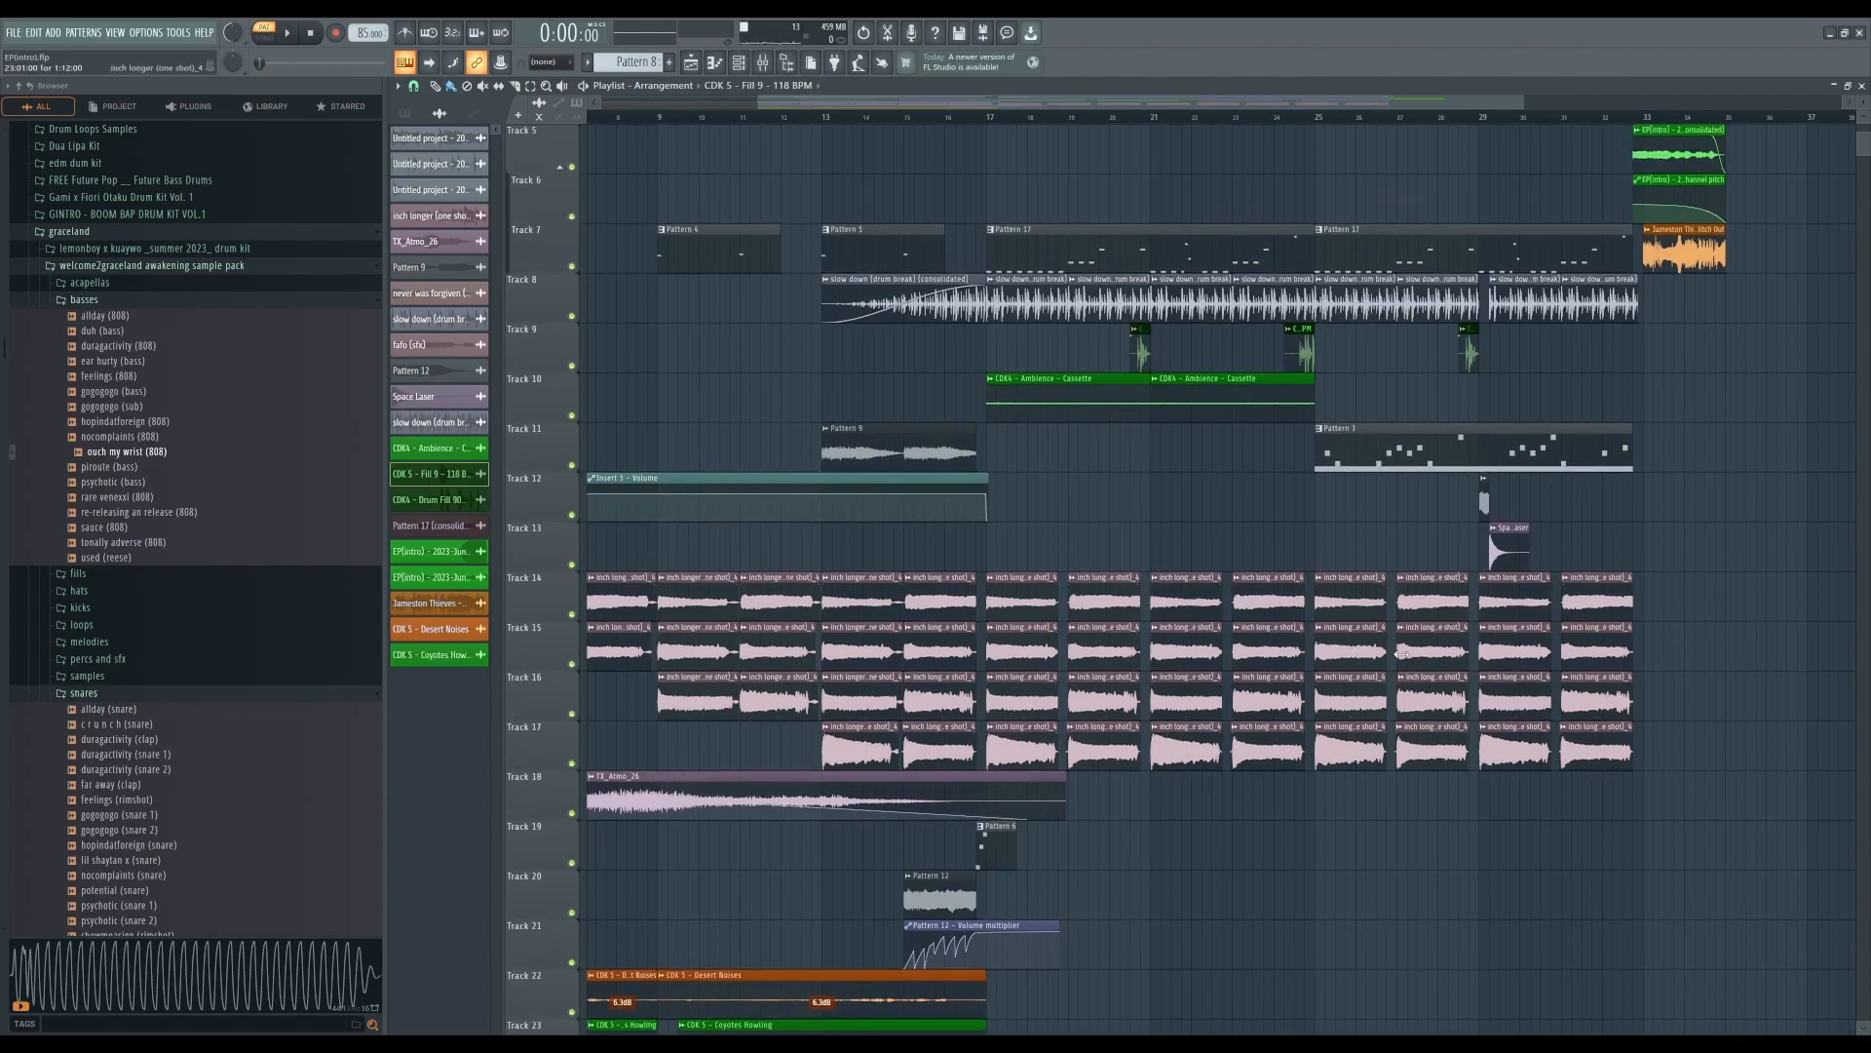
pyautogui.scroll(1, 1403, 588)
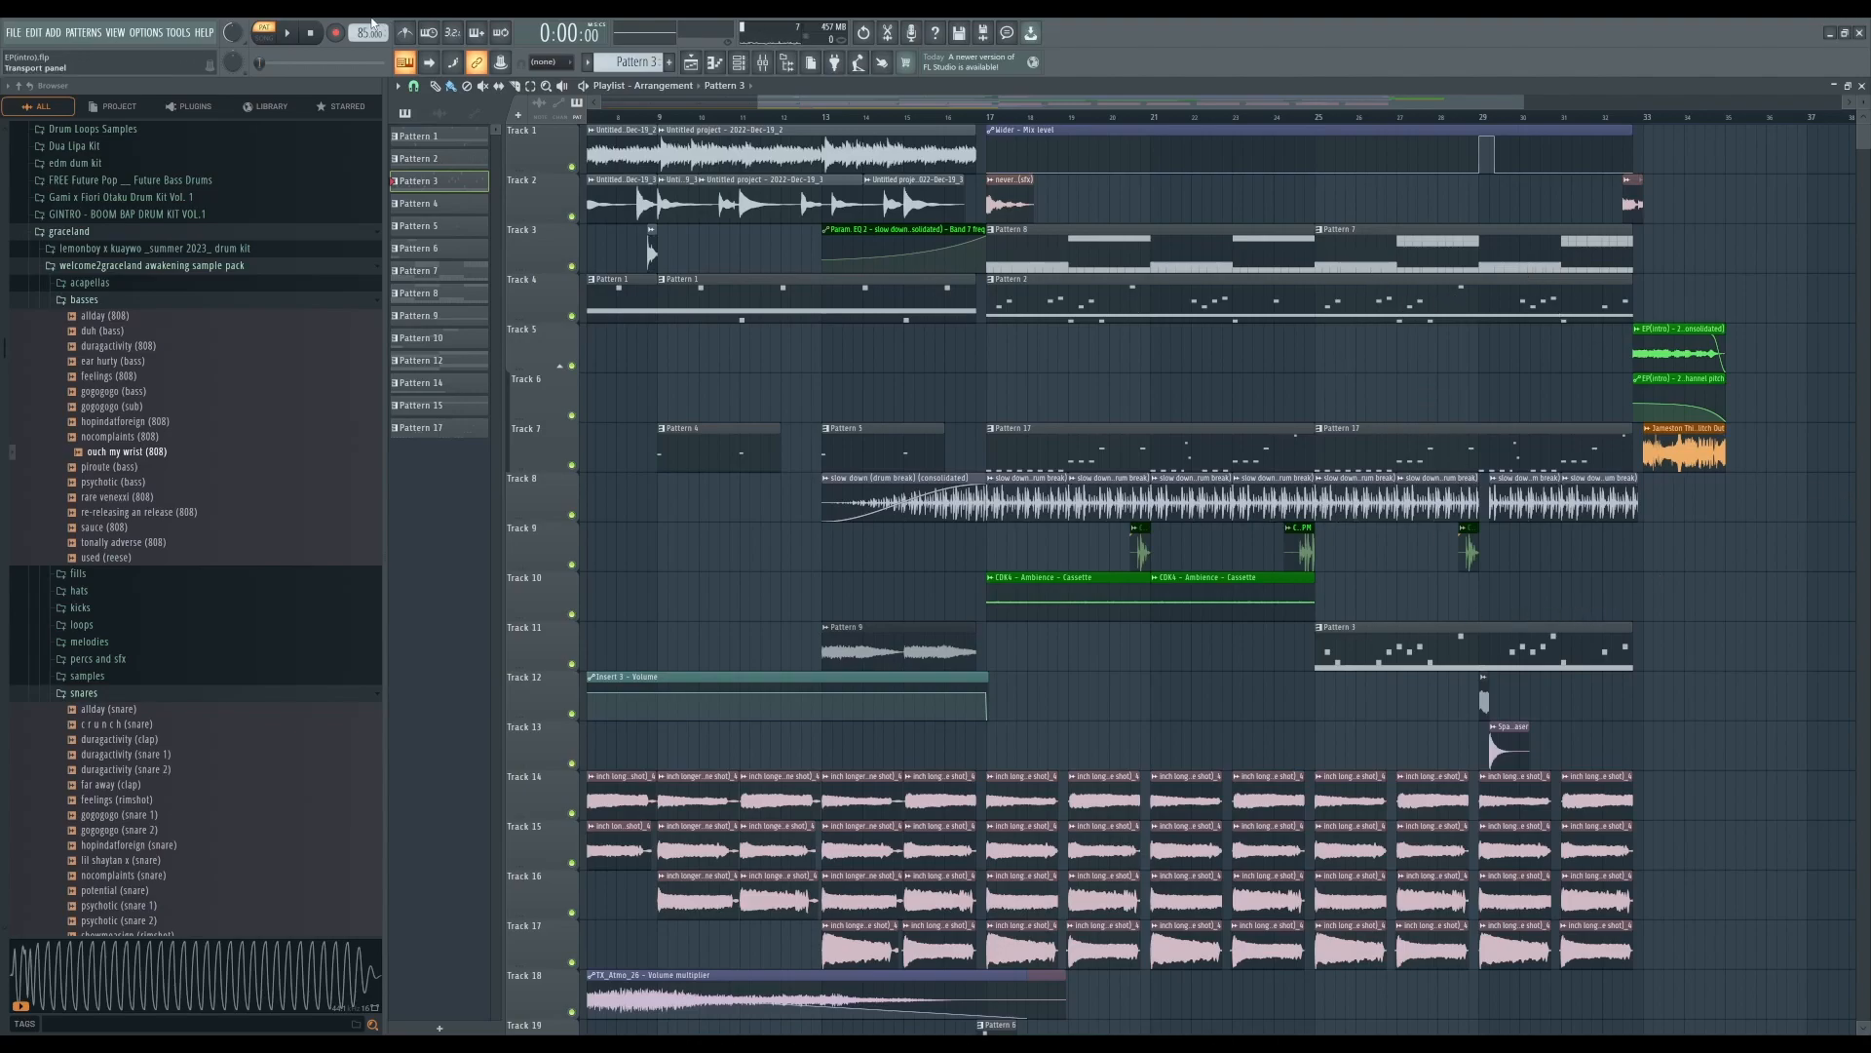
# - Solo tracks 4 and 11 and play them together
pyautogui.press('l')
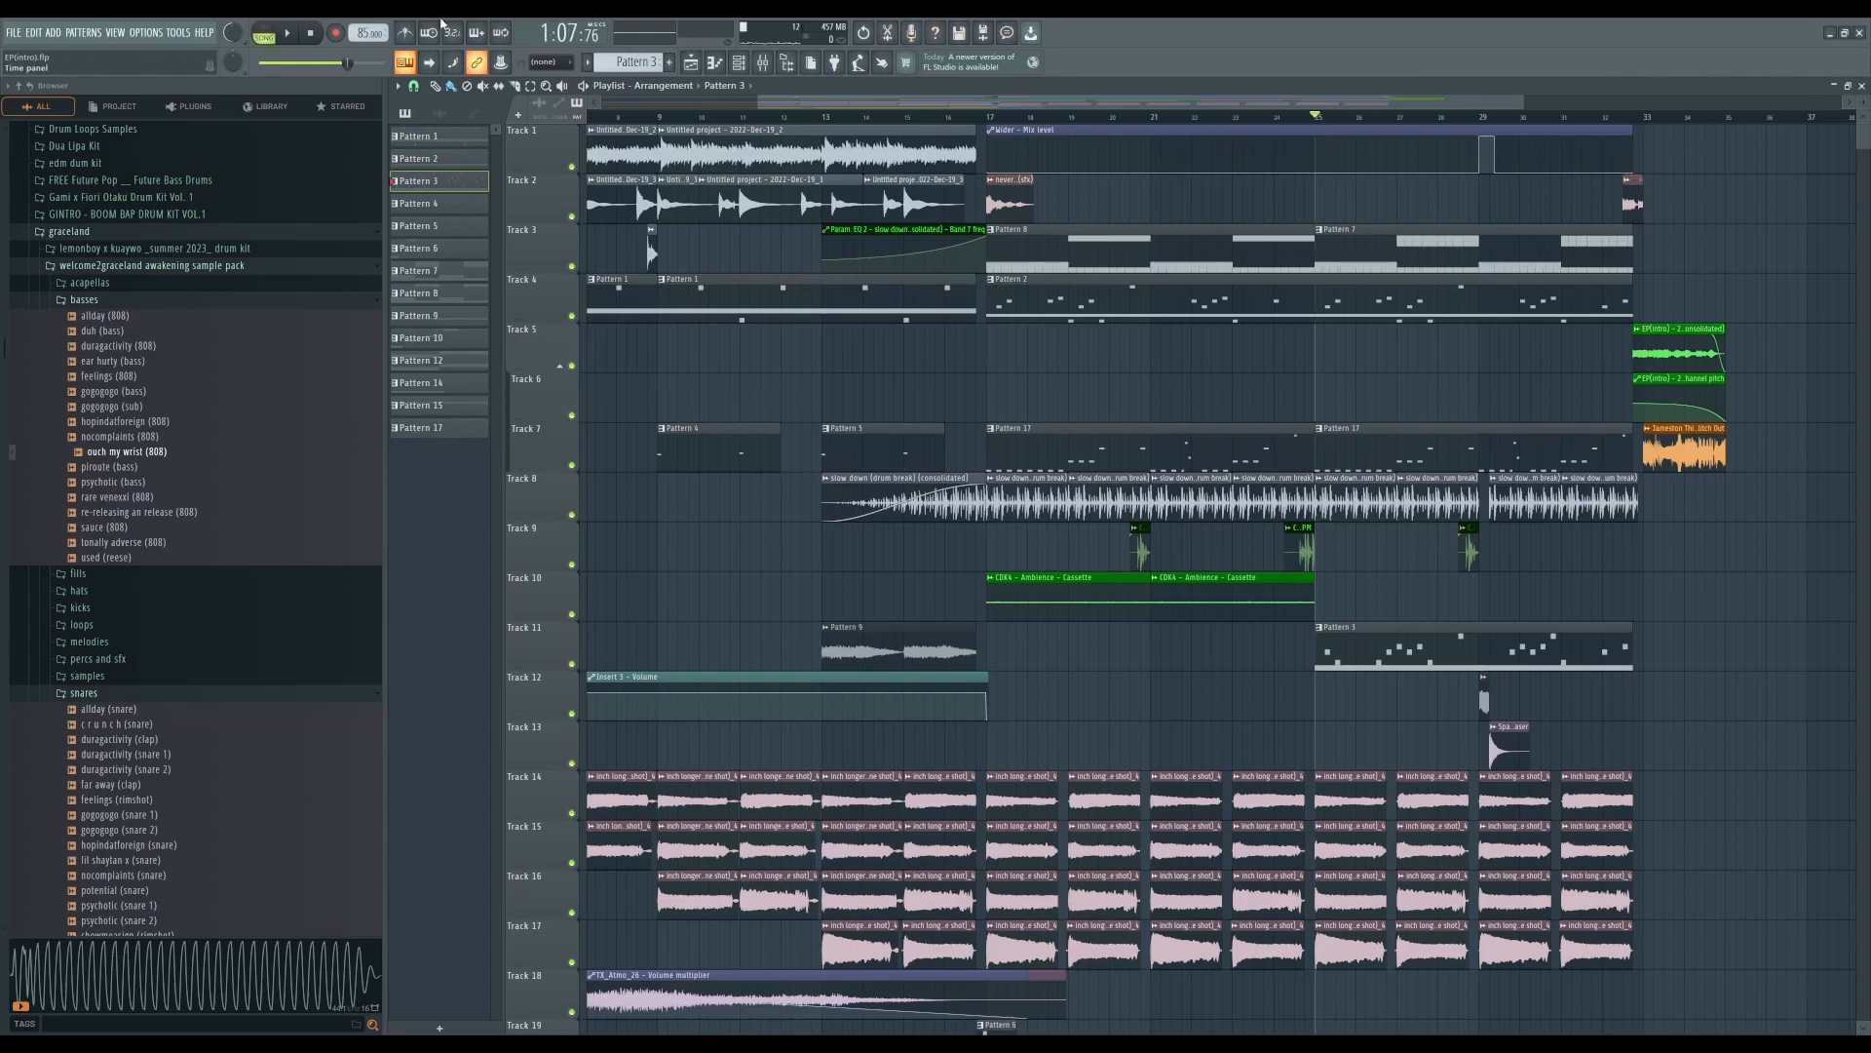
pyautogui.rightClick(573, 315)
pyautogui.click(573, 662)
pyautogui.press('space')
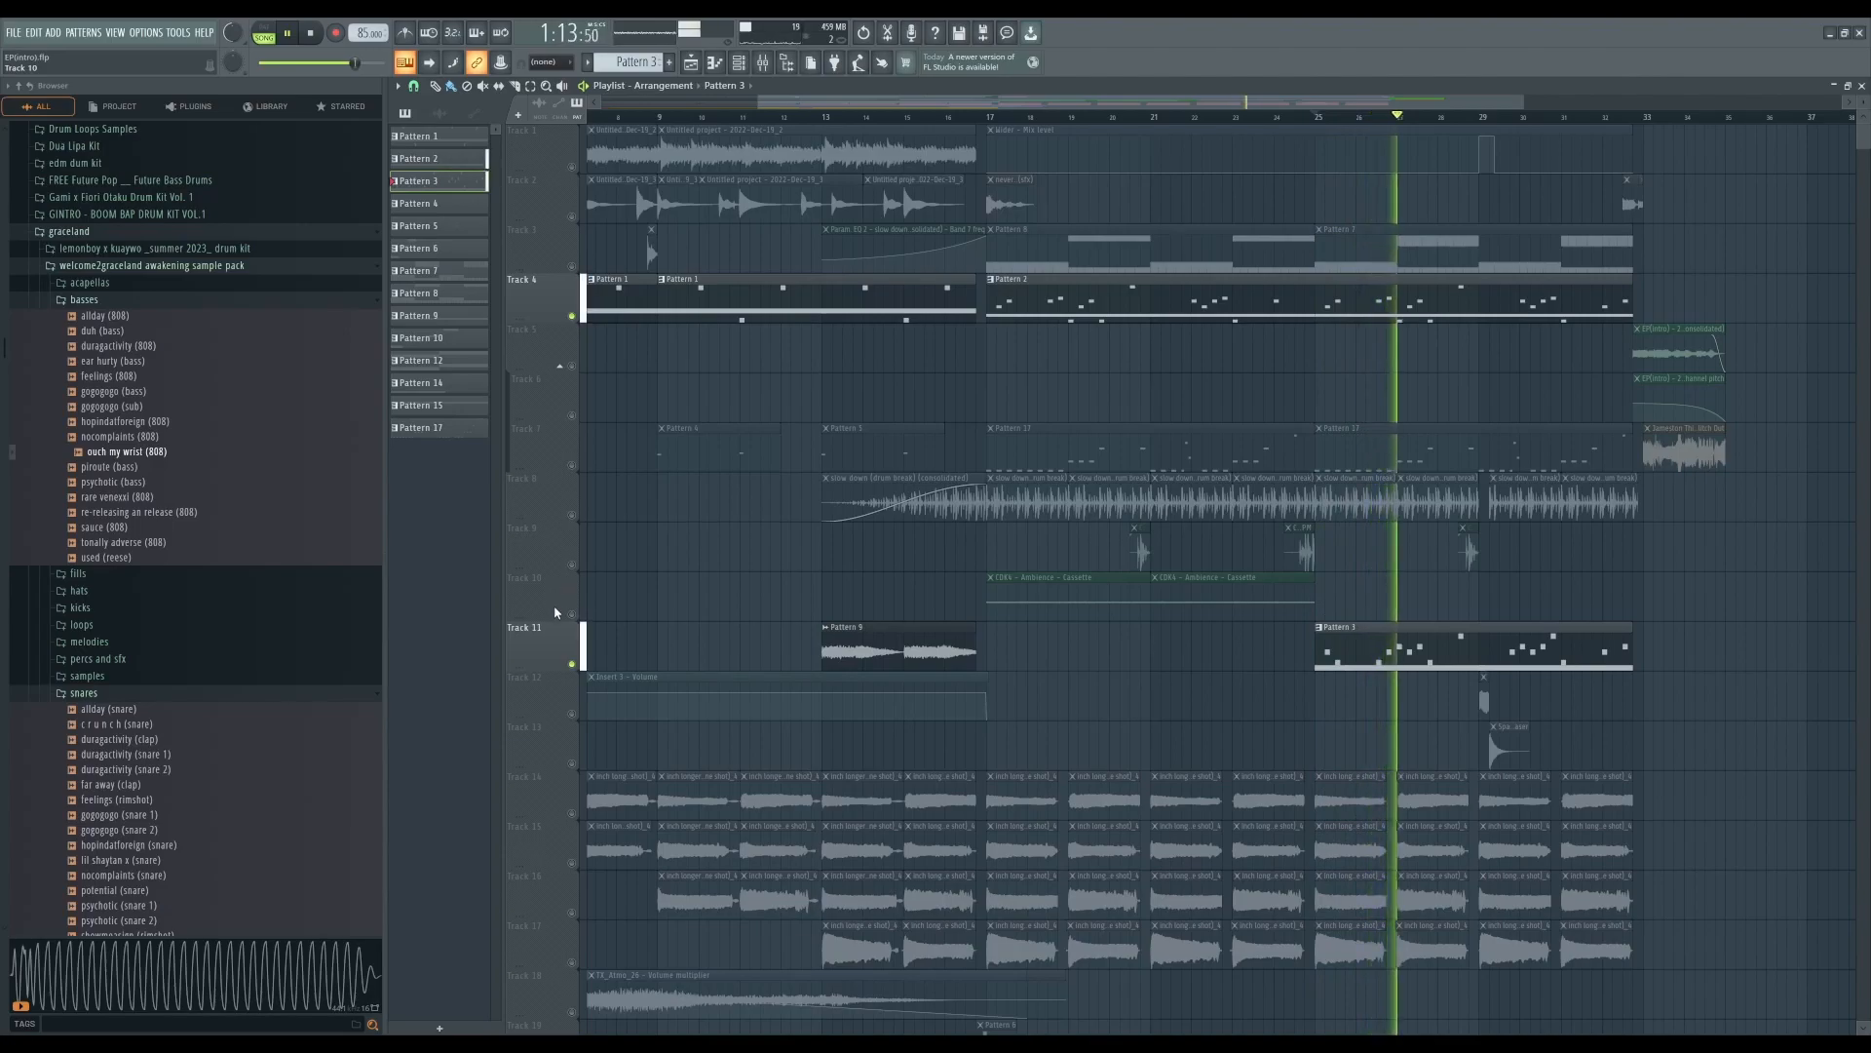
pyautogui.click(314, 32)
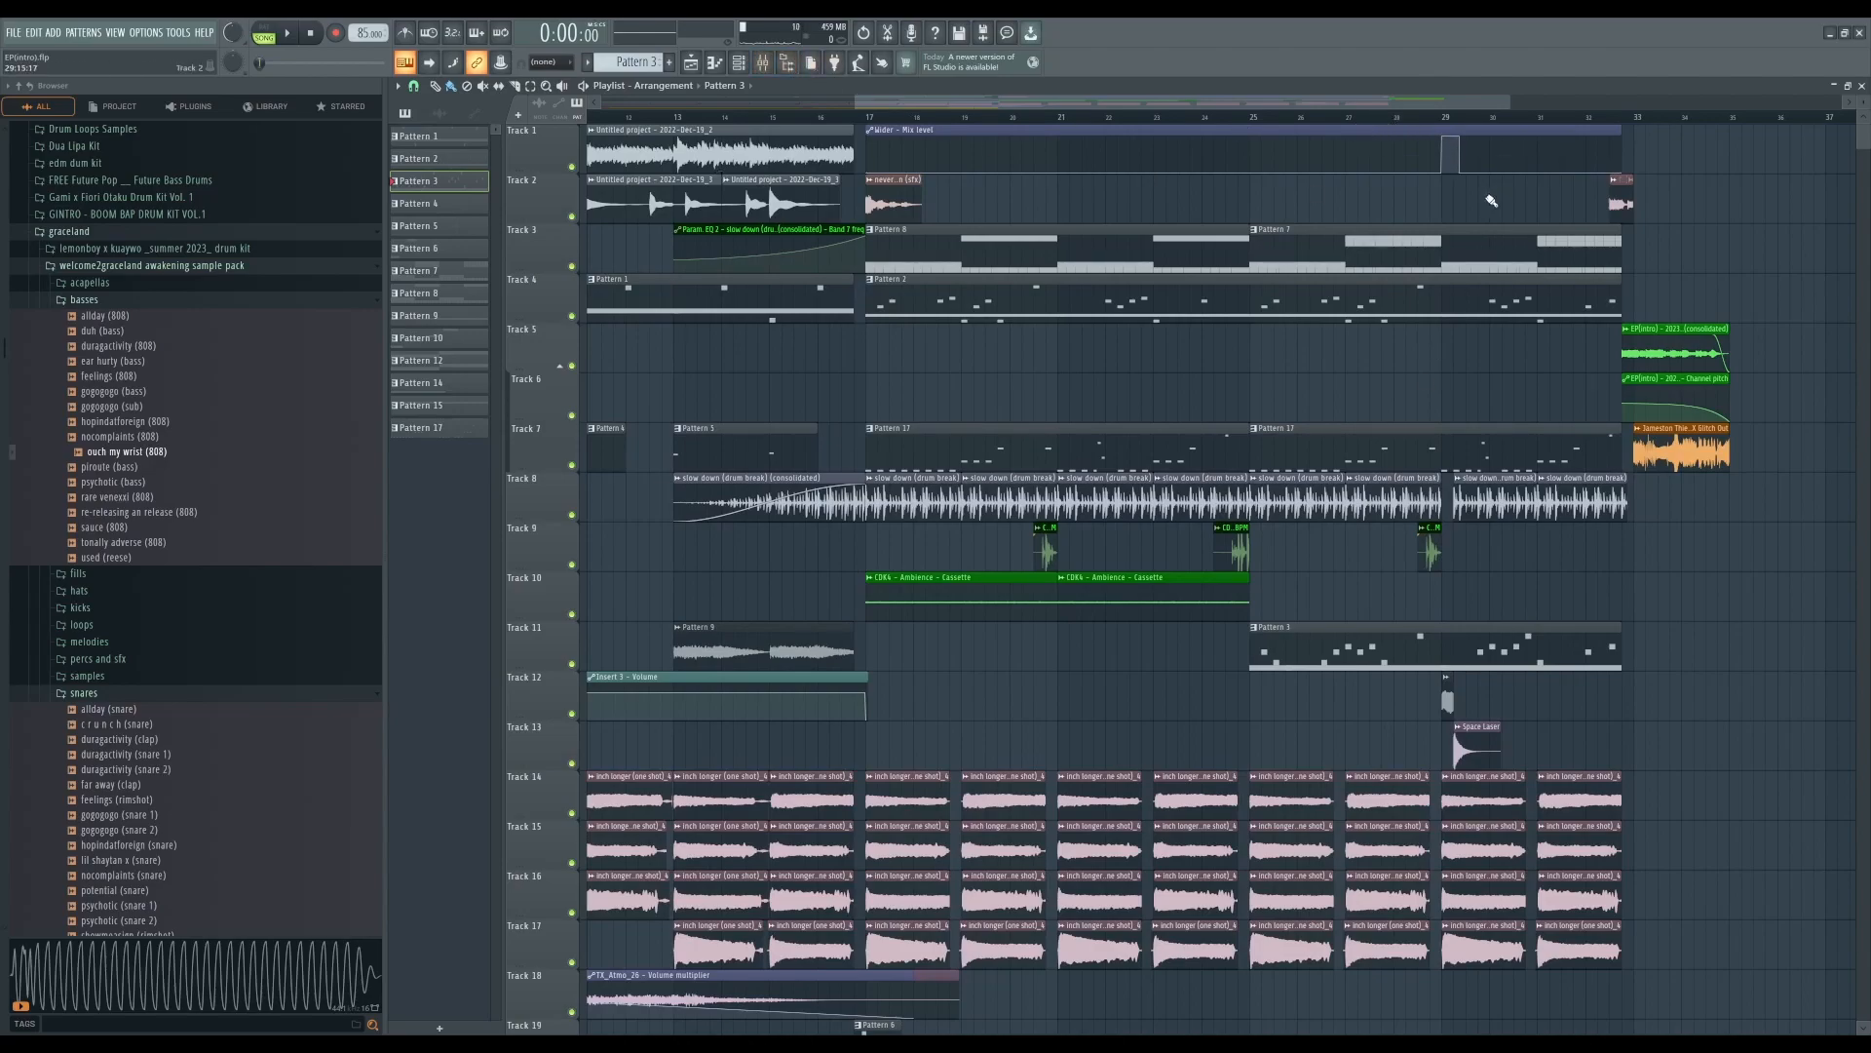
# - Open the Wider - Mix level automation clip on track 1 and play from around bar 29
pyautogui.doubleClick(1455, 134)
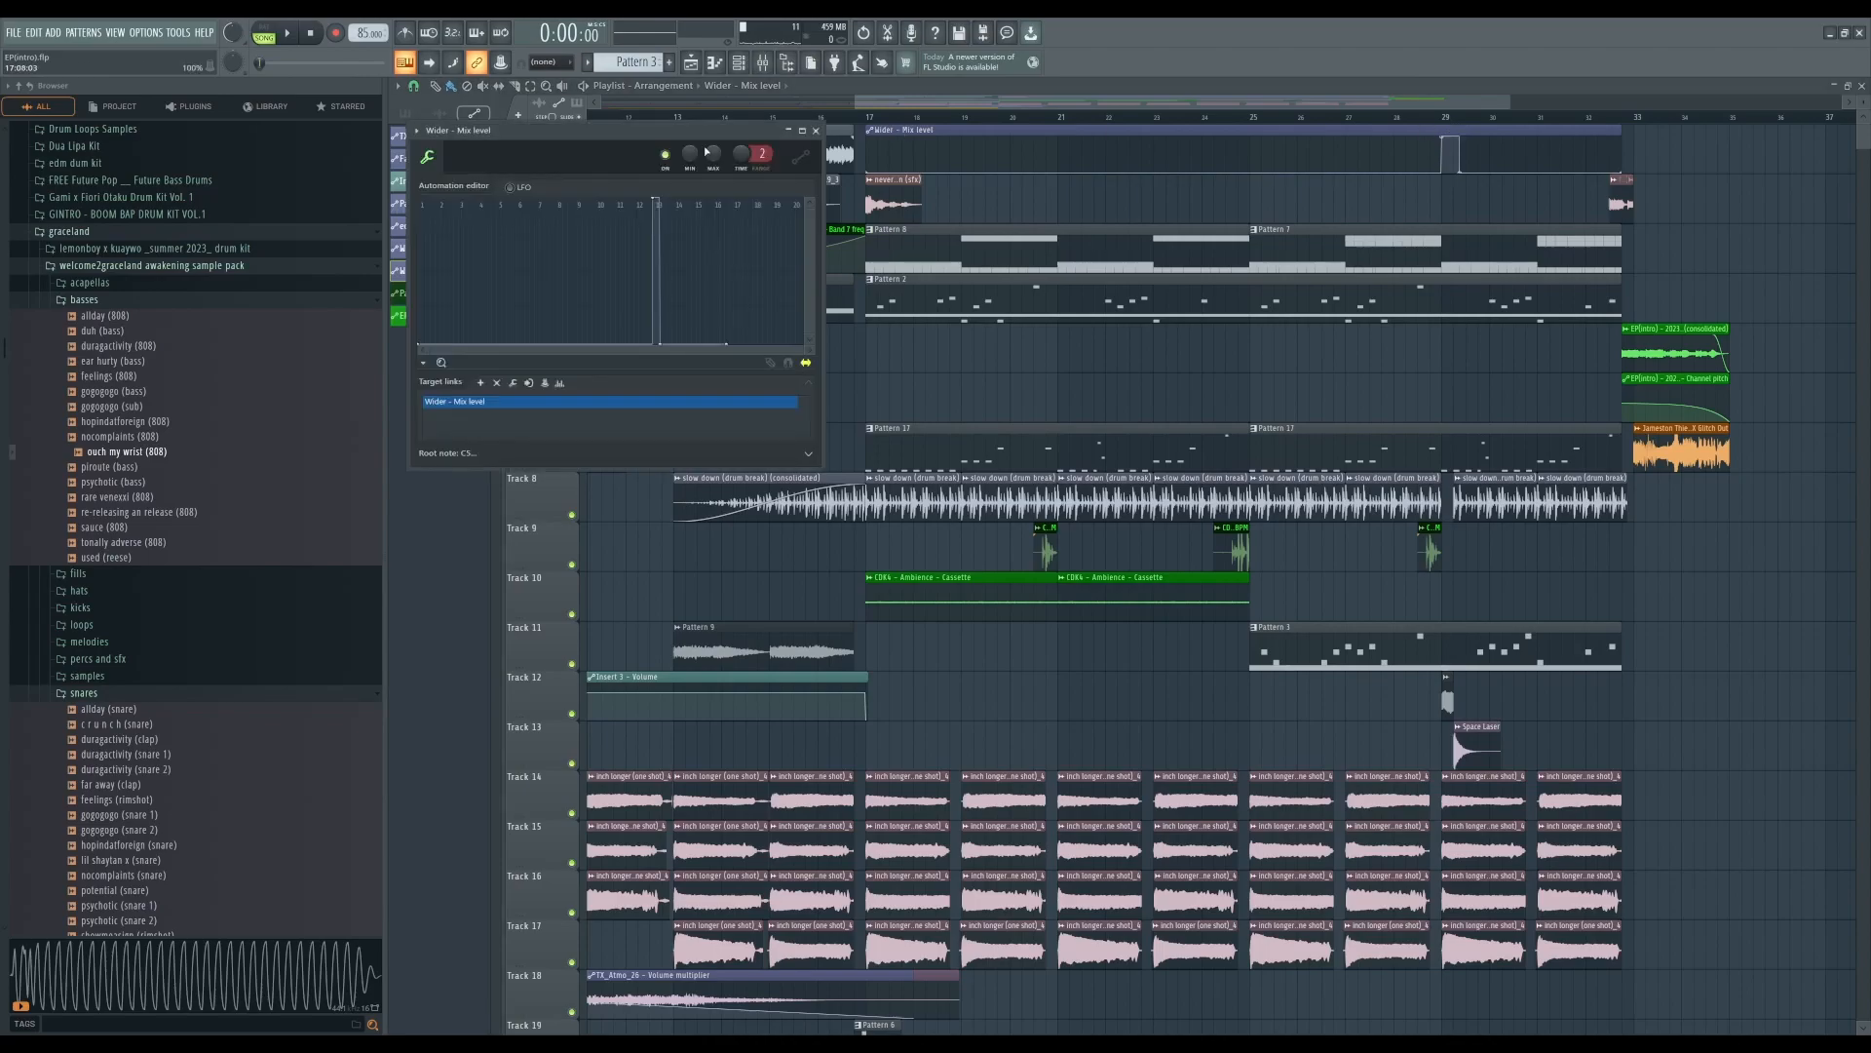
pyautogui.click(815, 129)
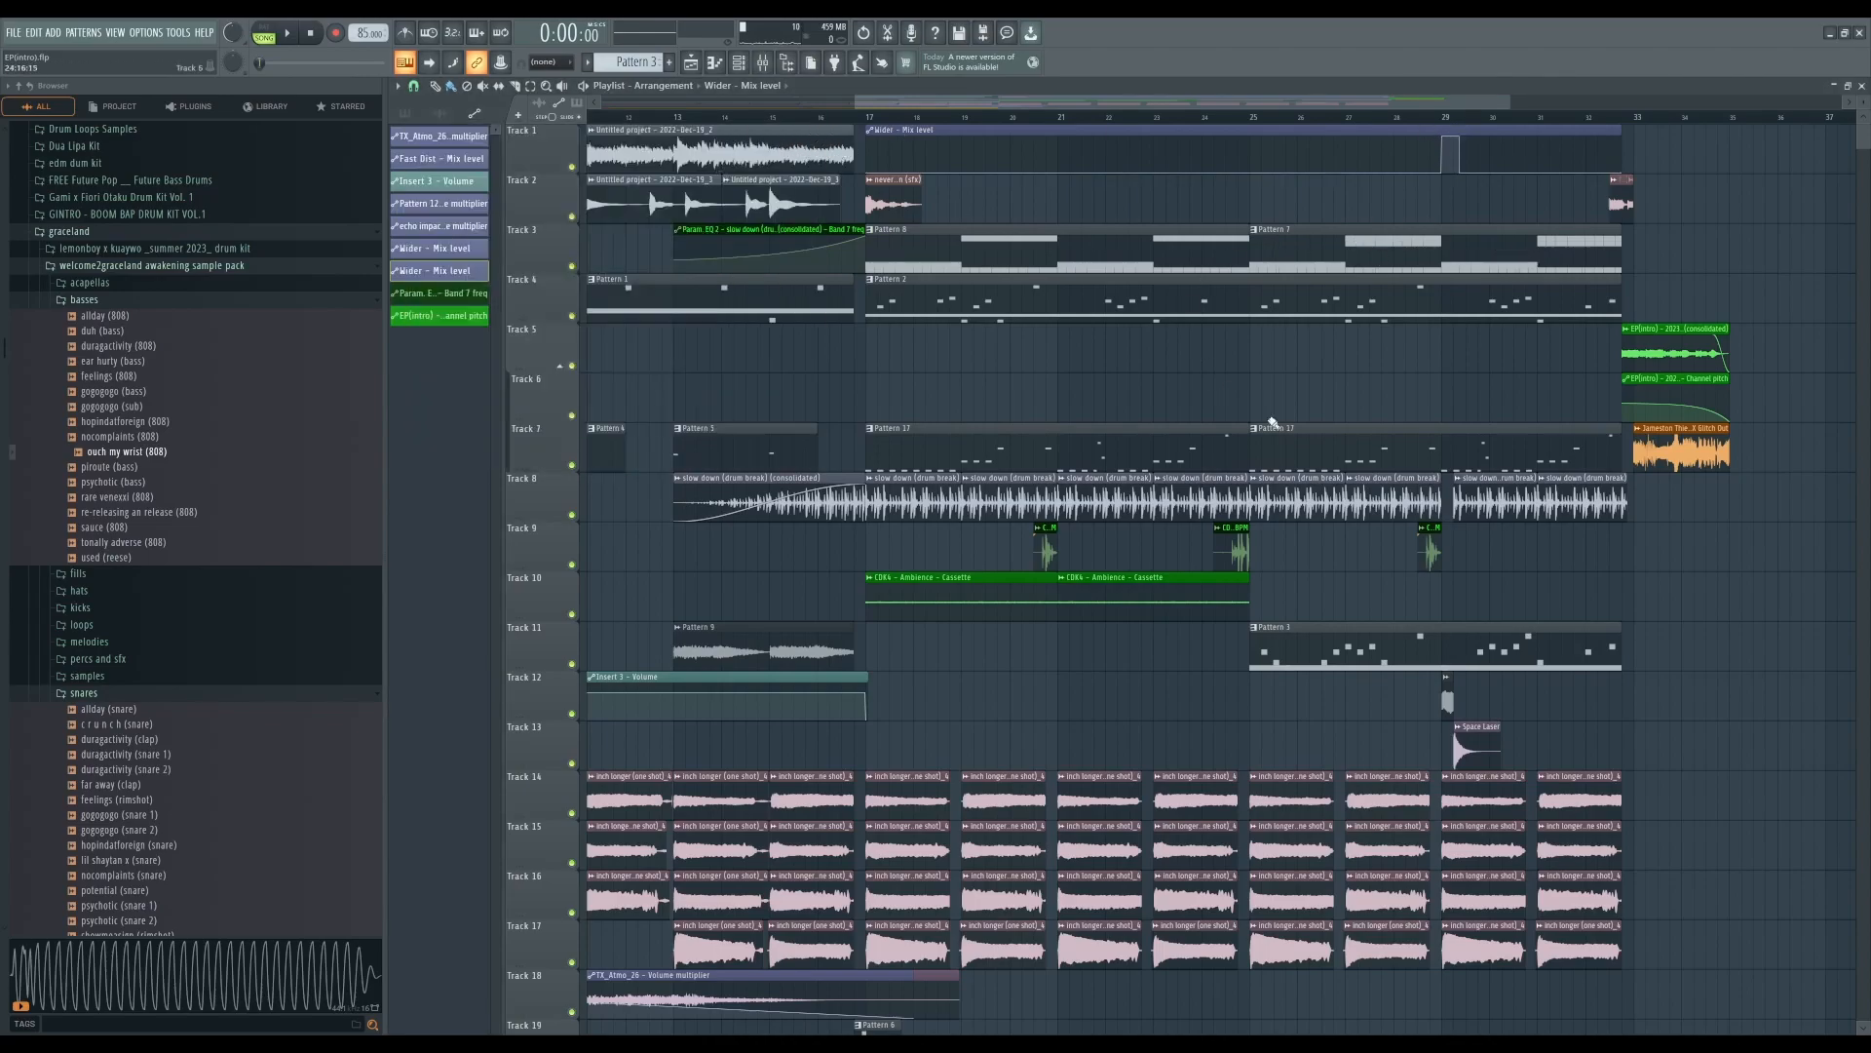
pyautogui.click(1443, 117)
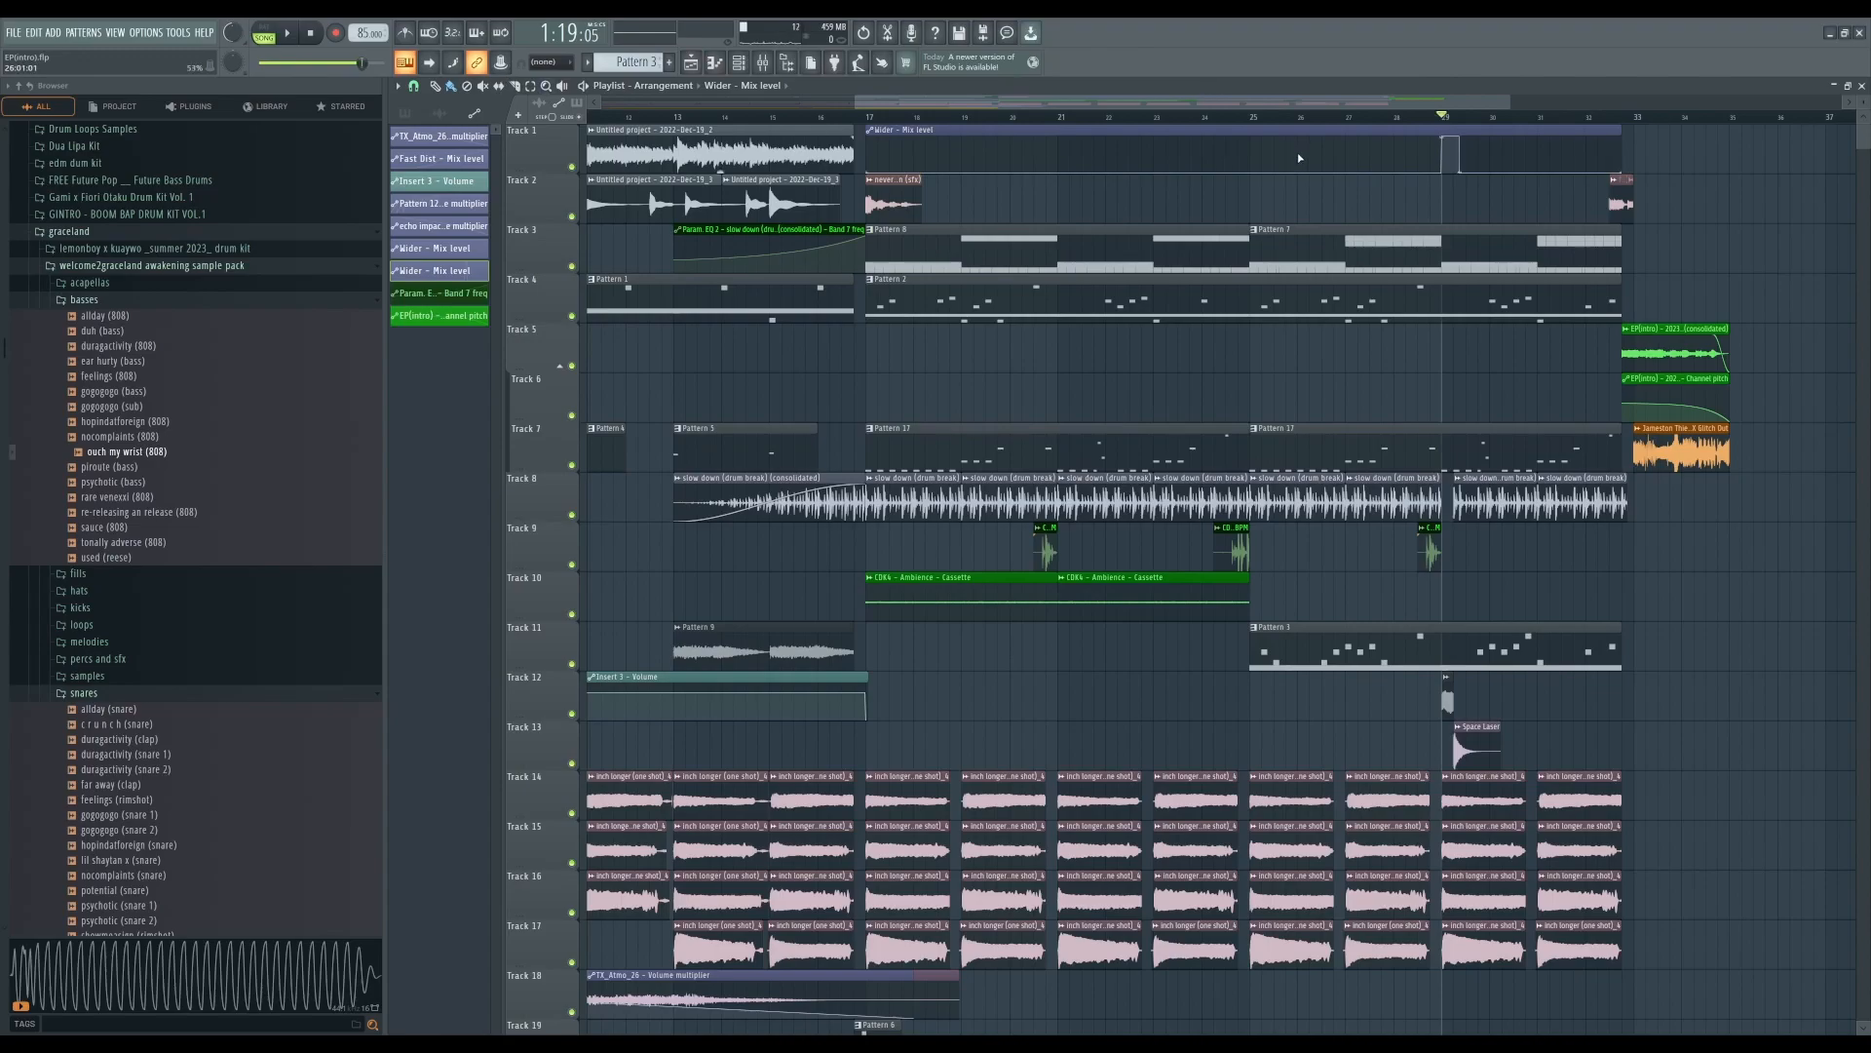
pyautogui.press('space')
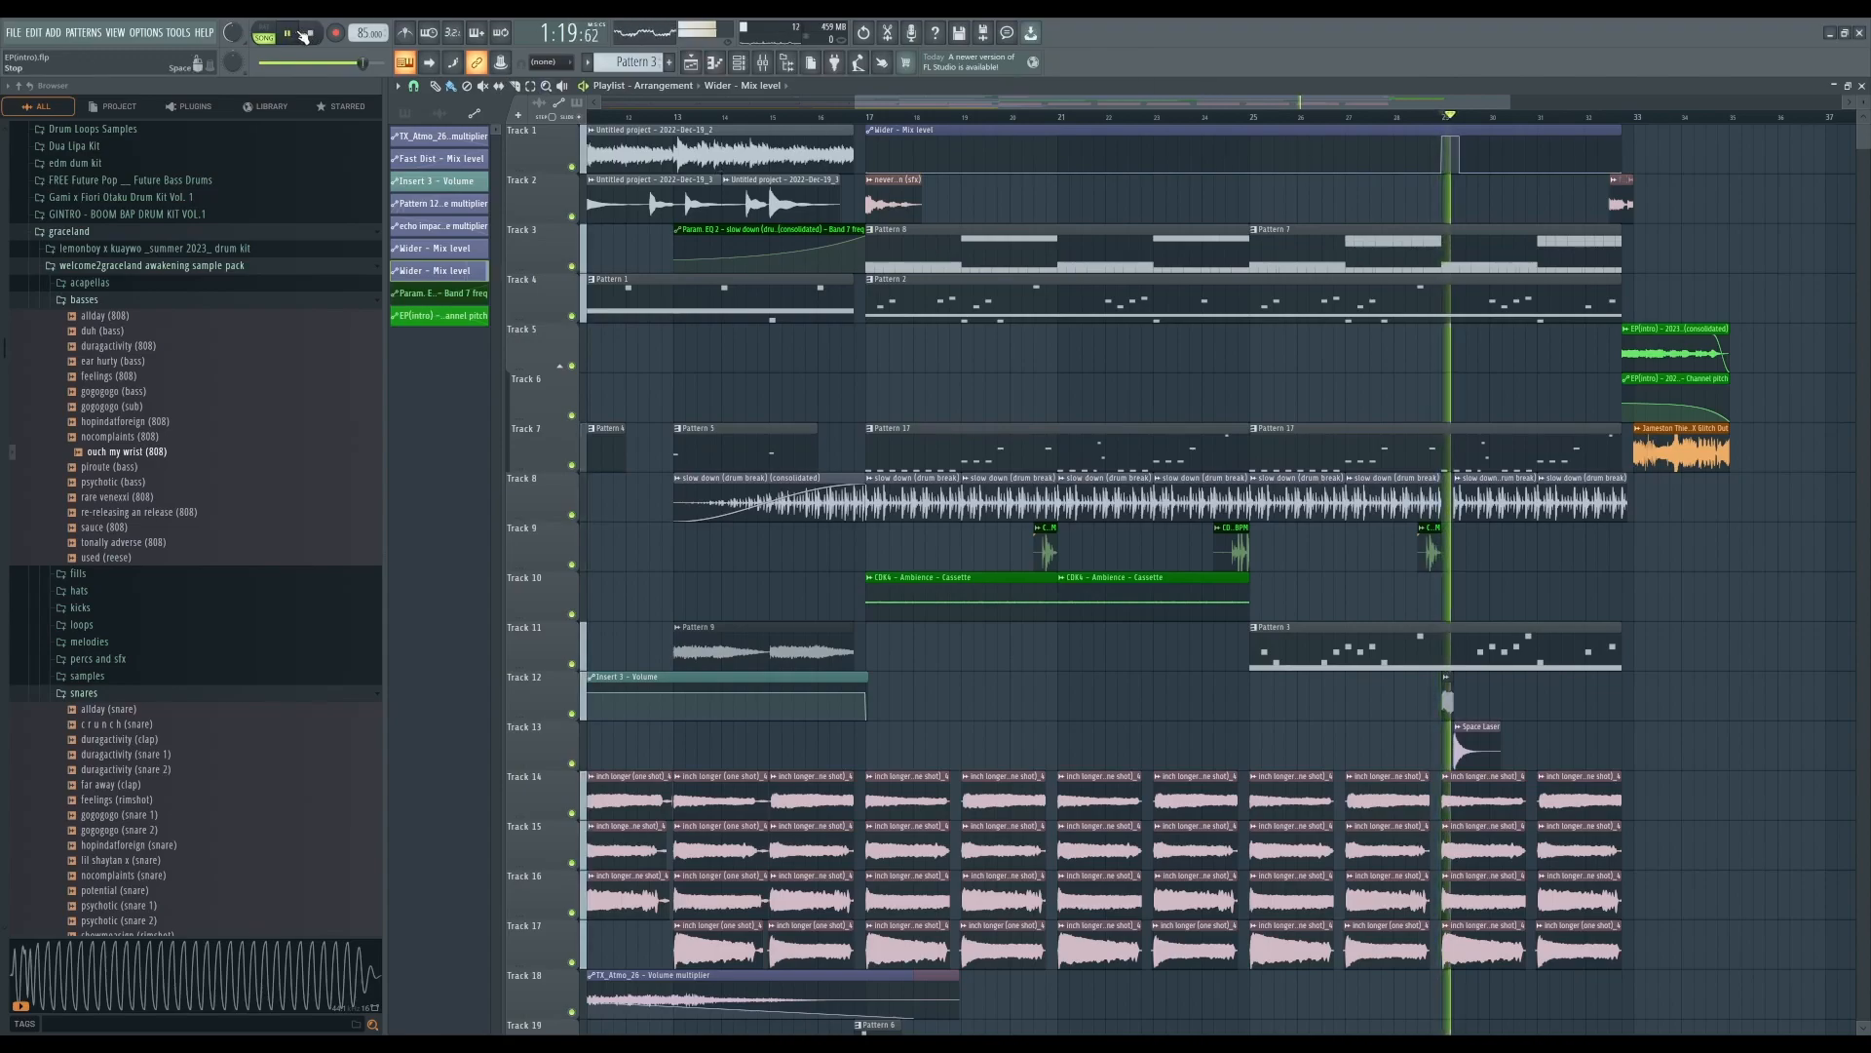
pyautogui.press('space')
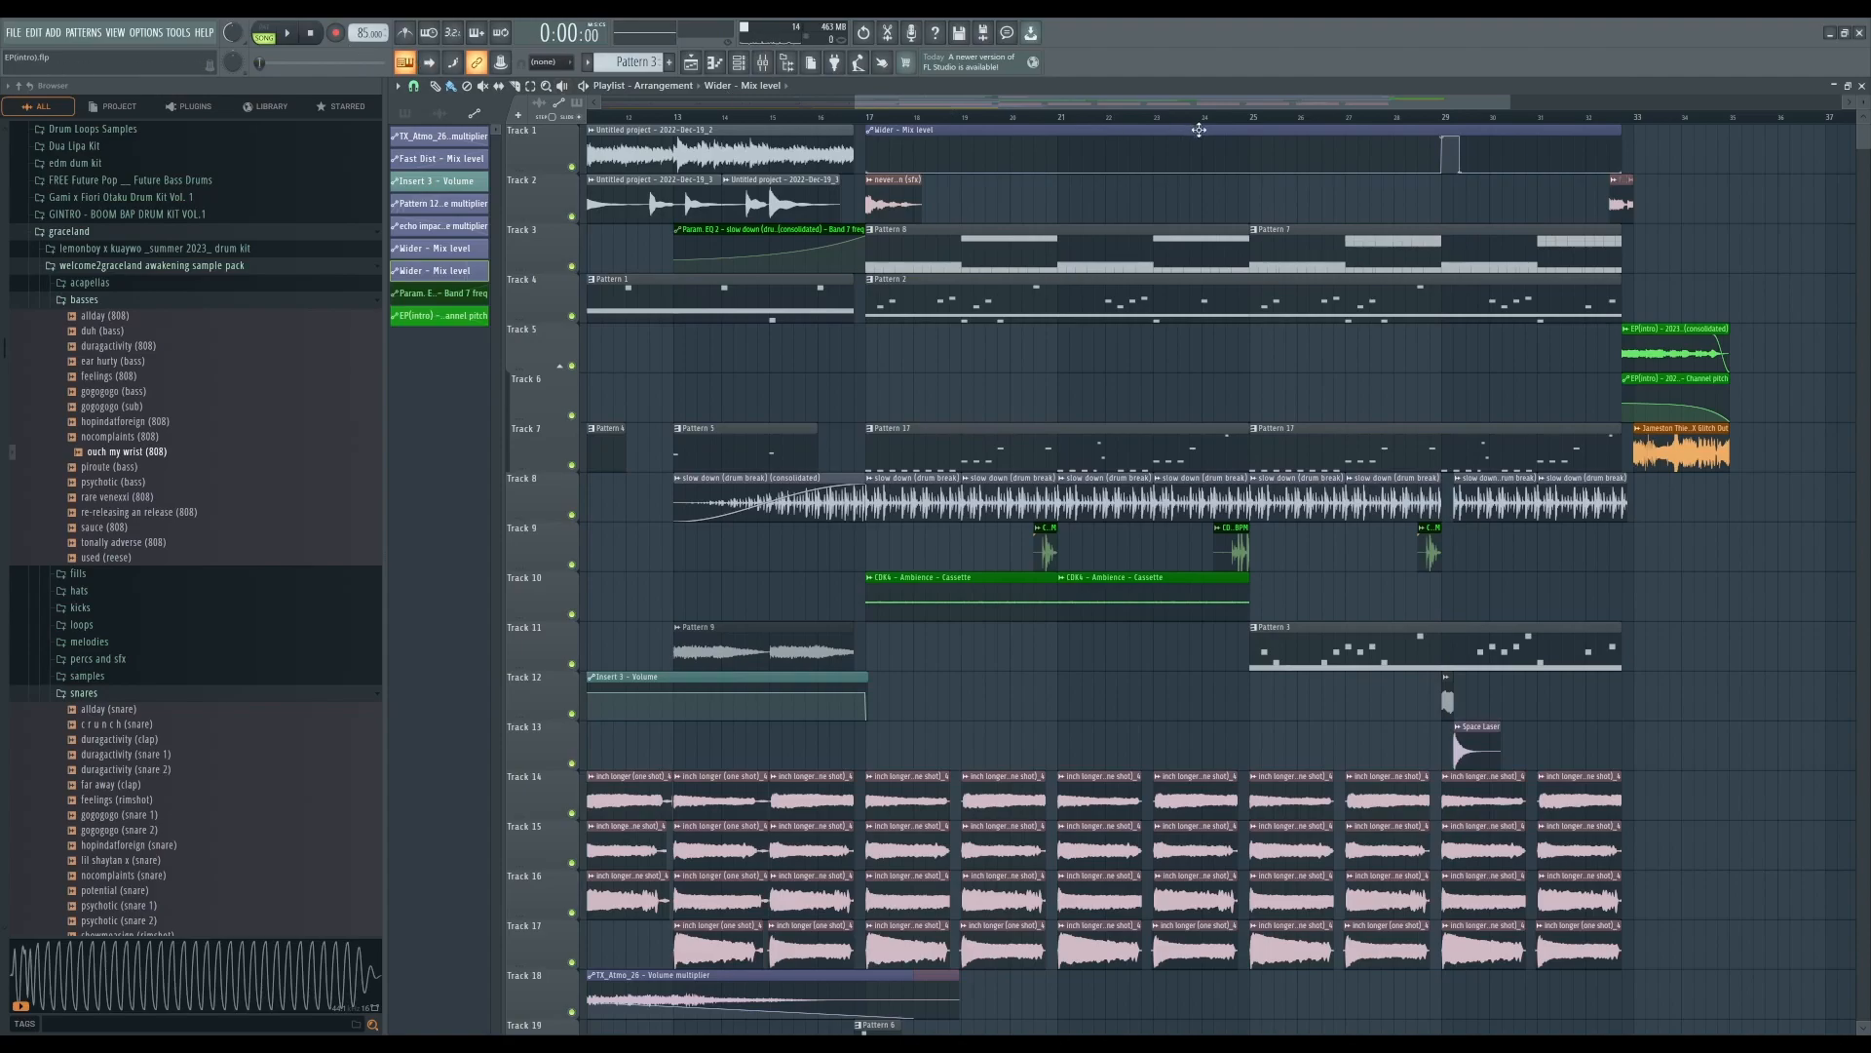
# - Play the ending of the arrangement near bar 33
pyautogui.click(1611, 118)
pyautogui.scroll(5, 1574, 225)
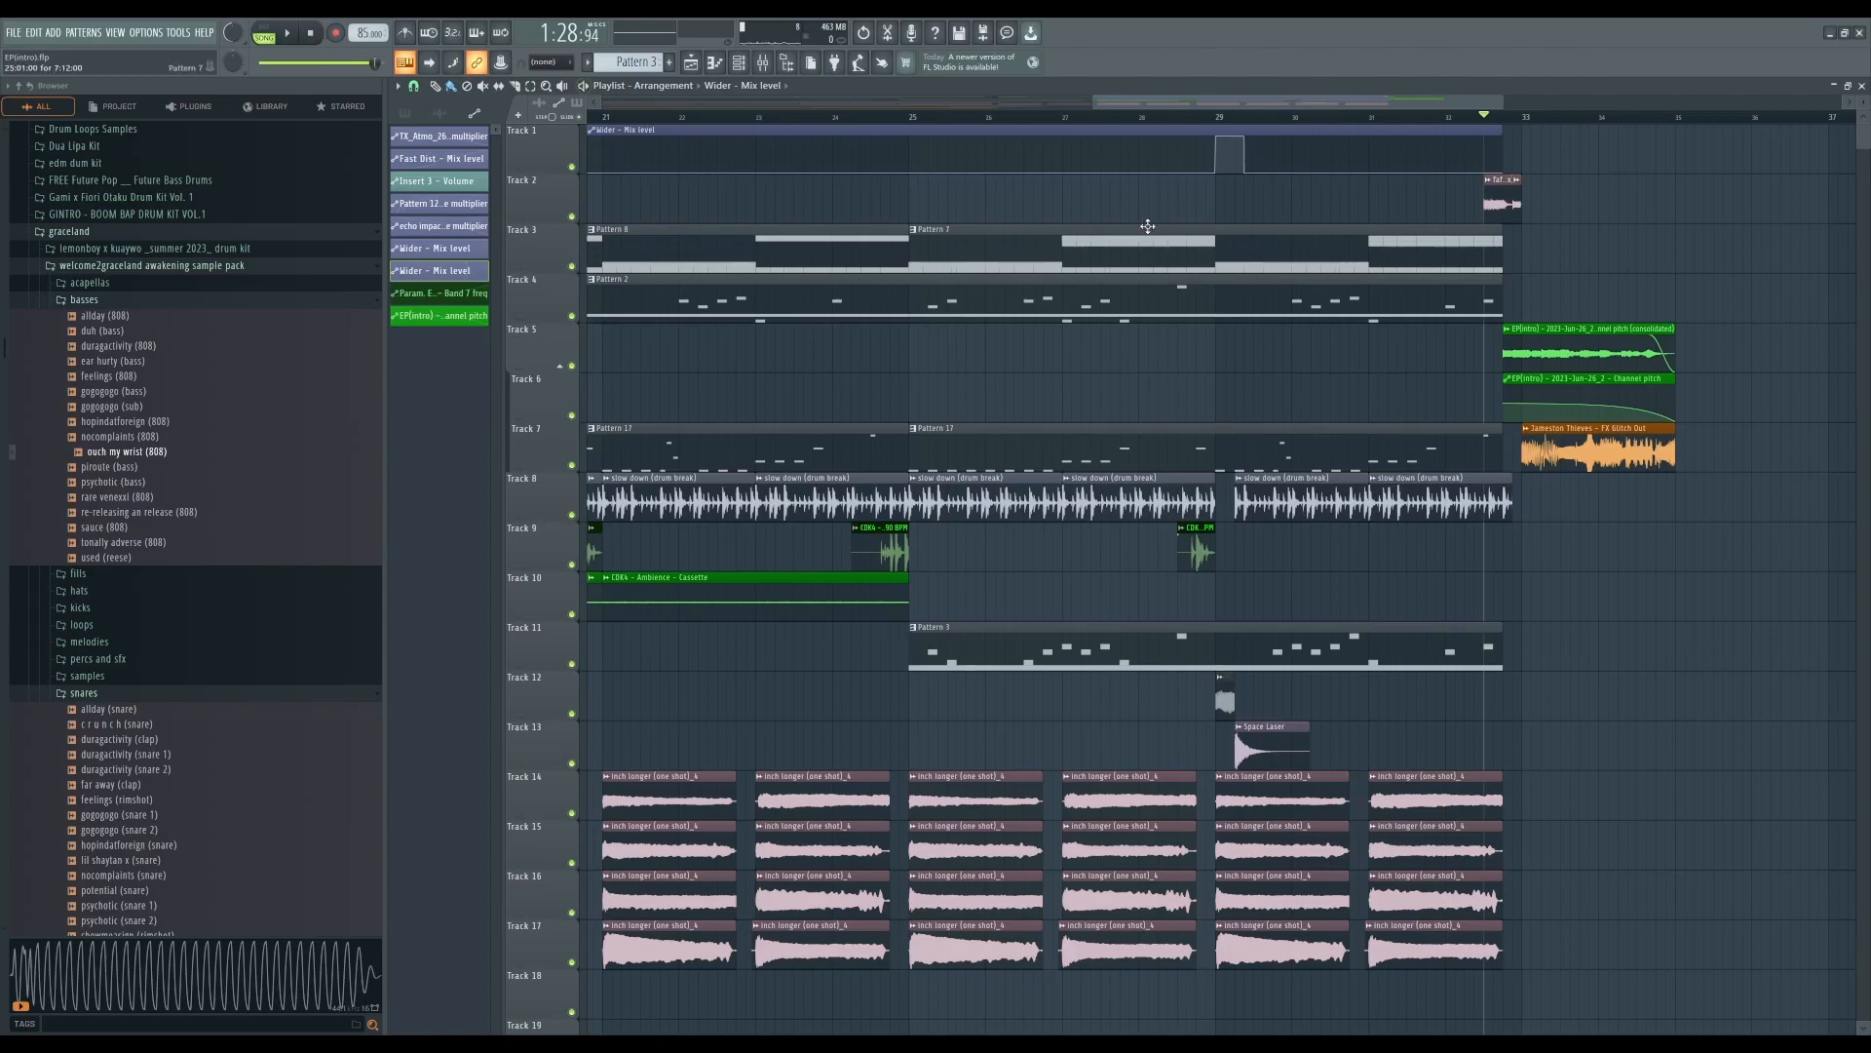
pyautogui.click(292, 37)
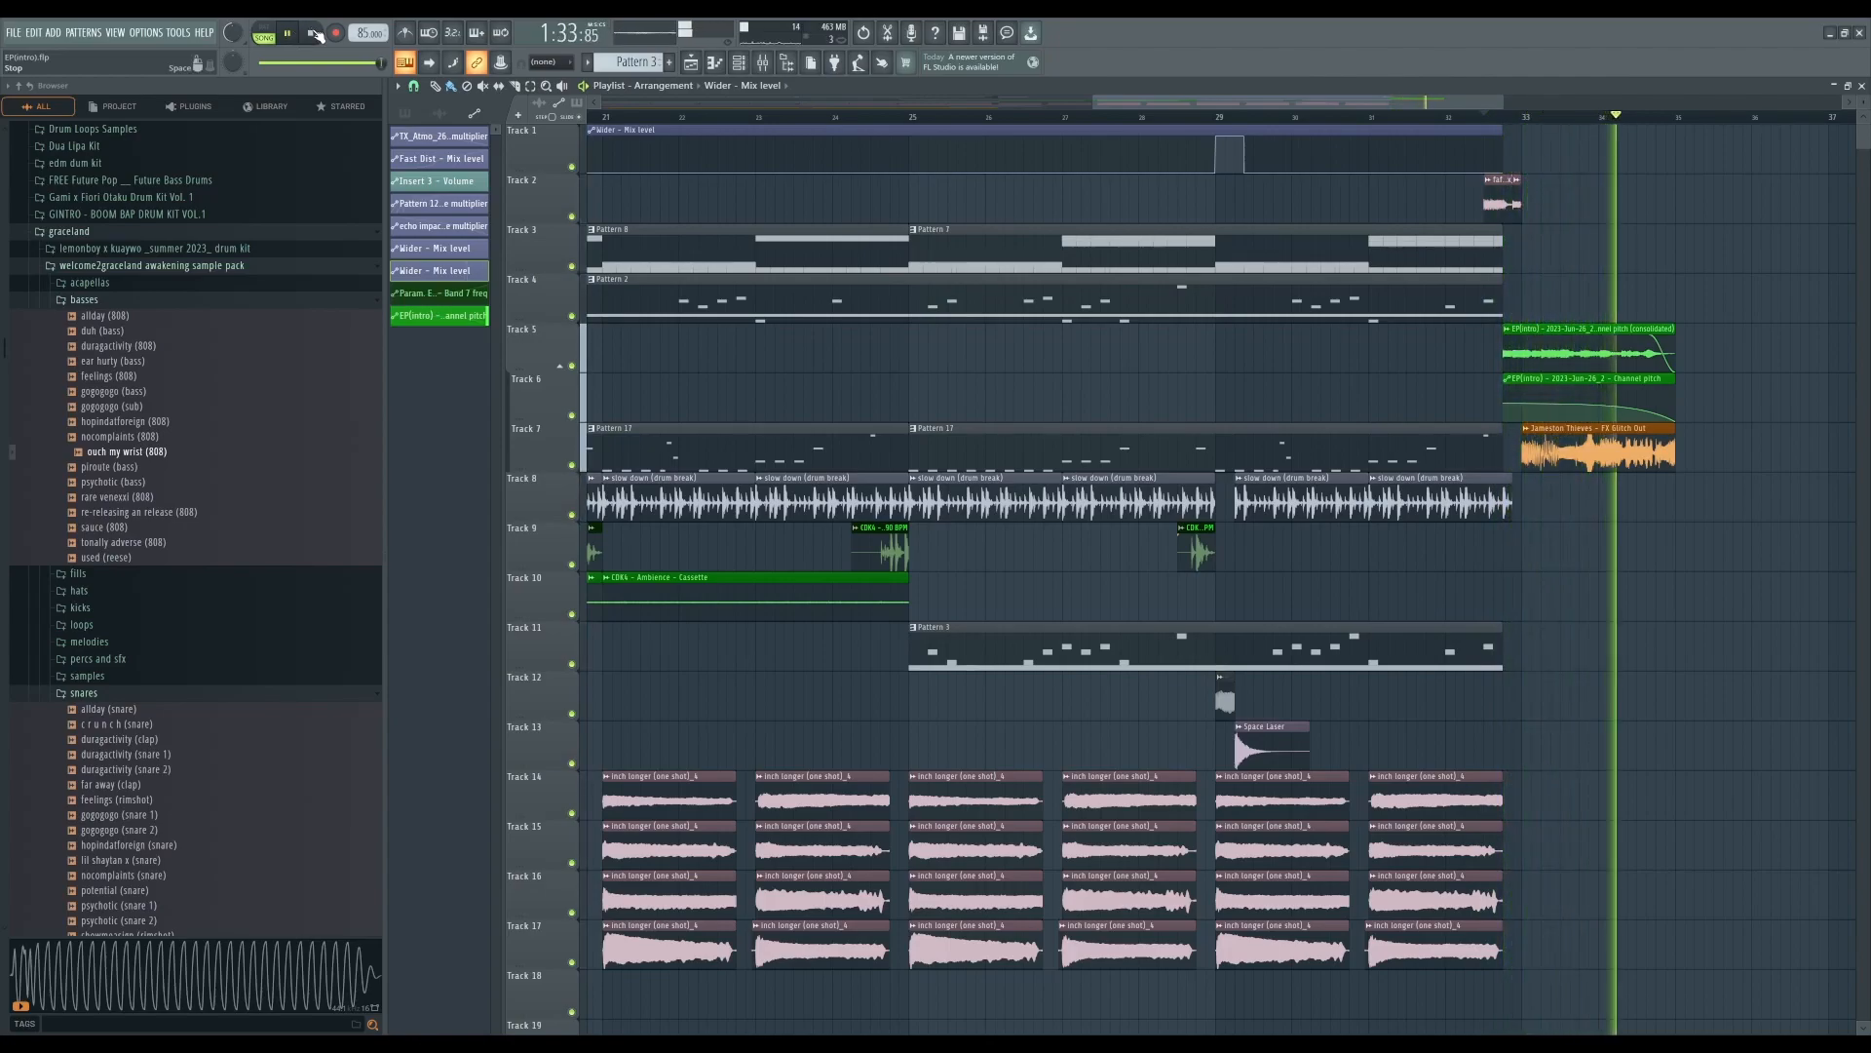
pyautogui.click(314, 35)
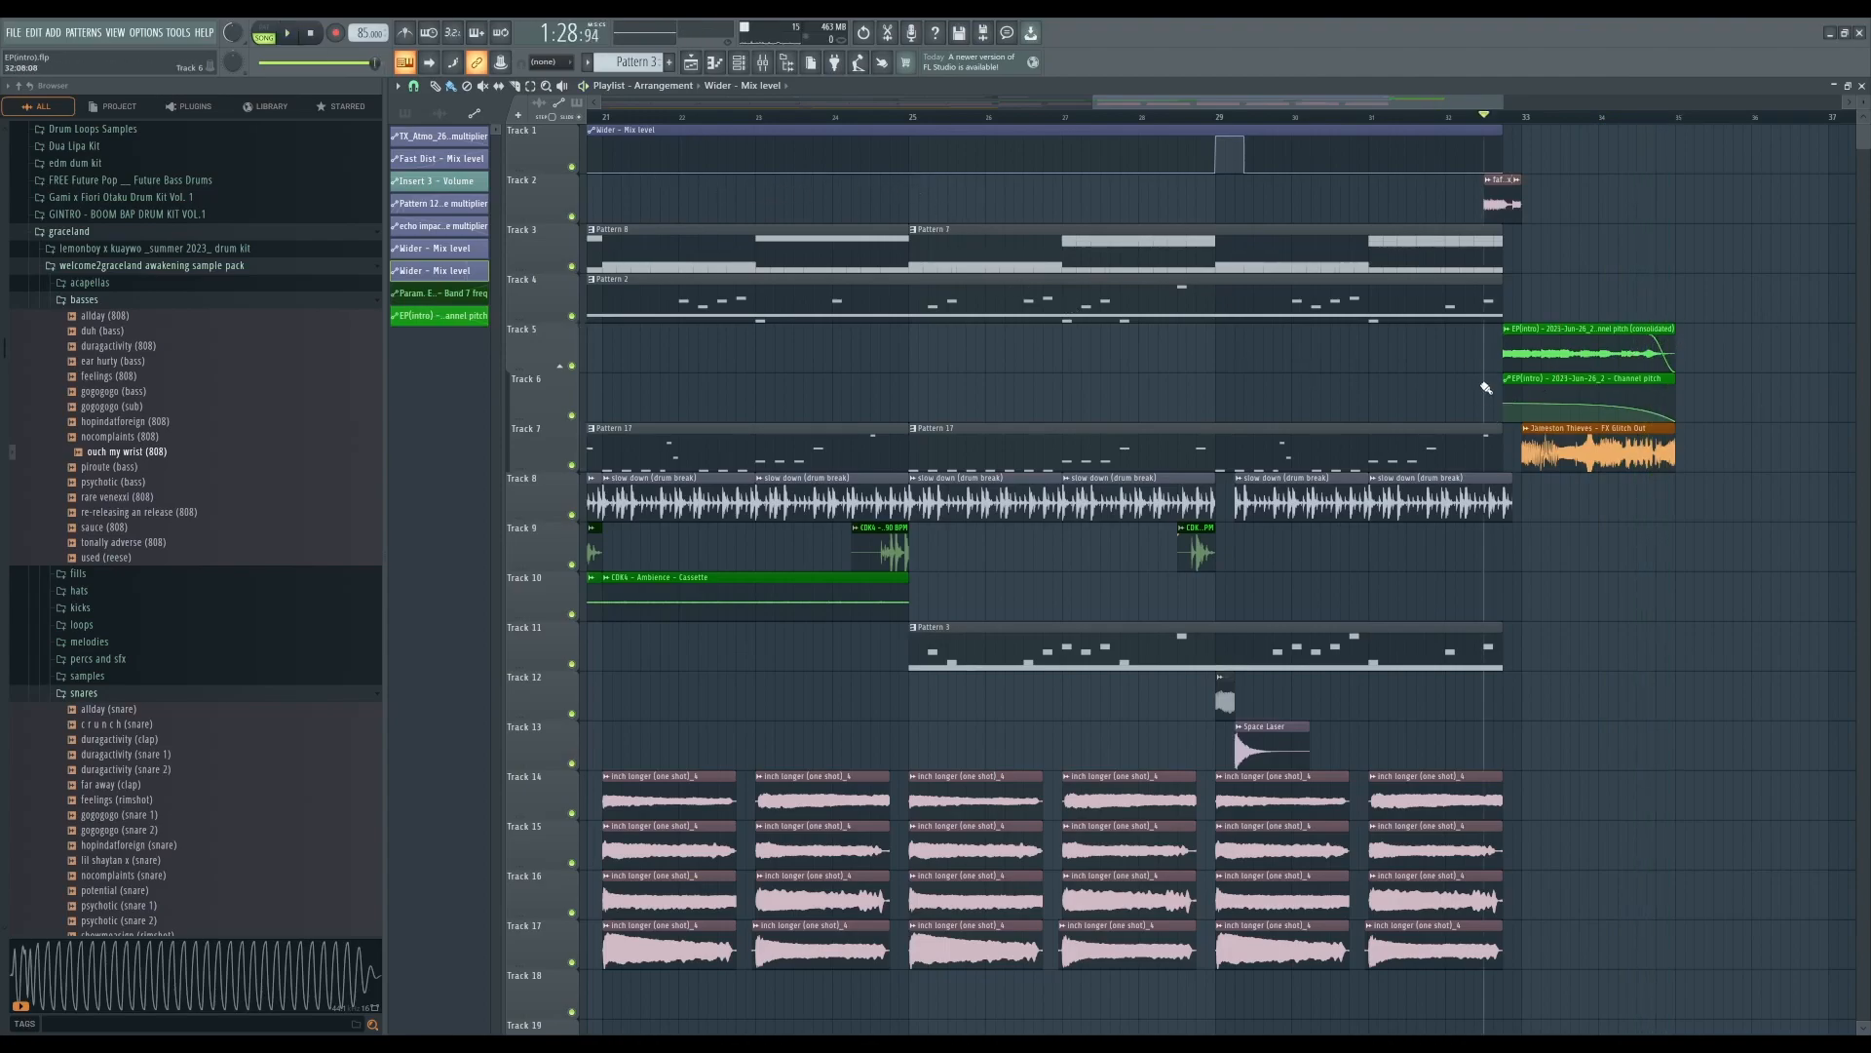
pyautogui.scroll(-4, 1487, 386)
pyautogui.scroll(-2, 1236, 374)
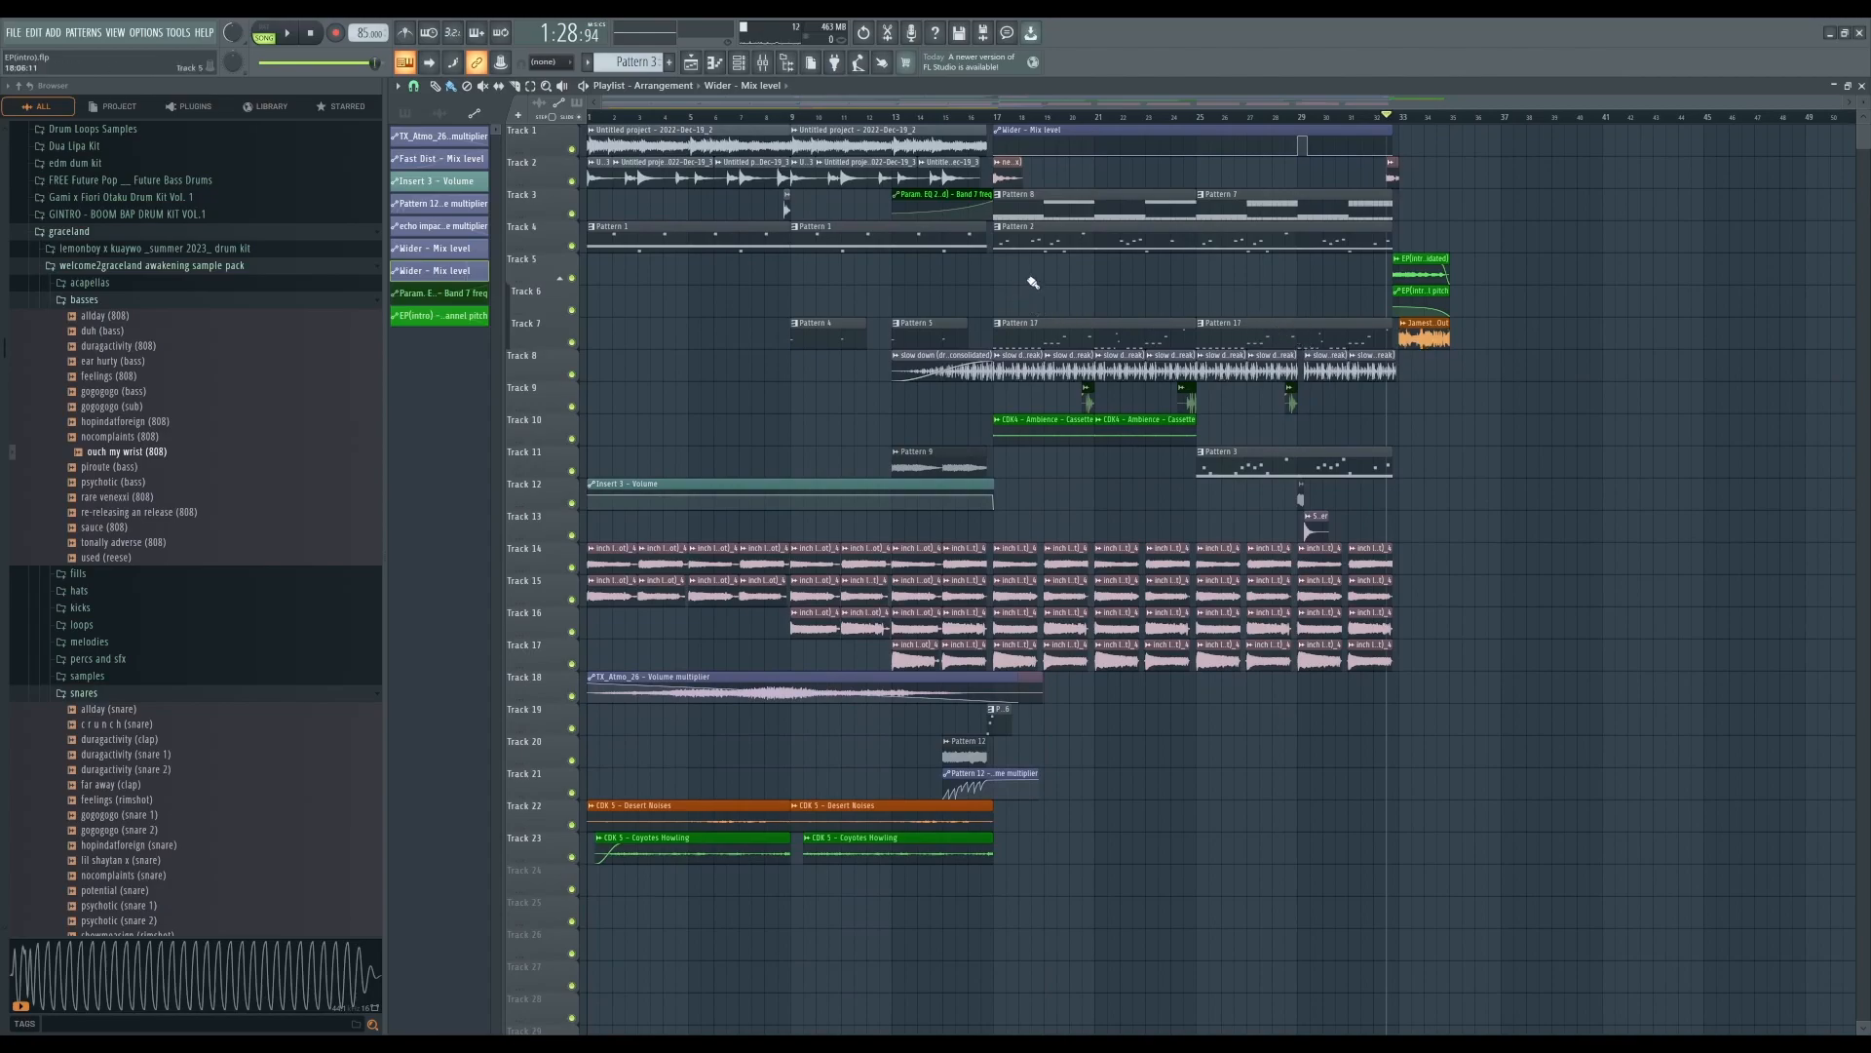
pyautogui.scroll(3, 1031, 297)
pyautogui.scroll(1, 825, 404)
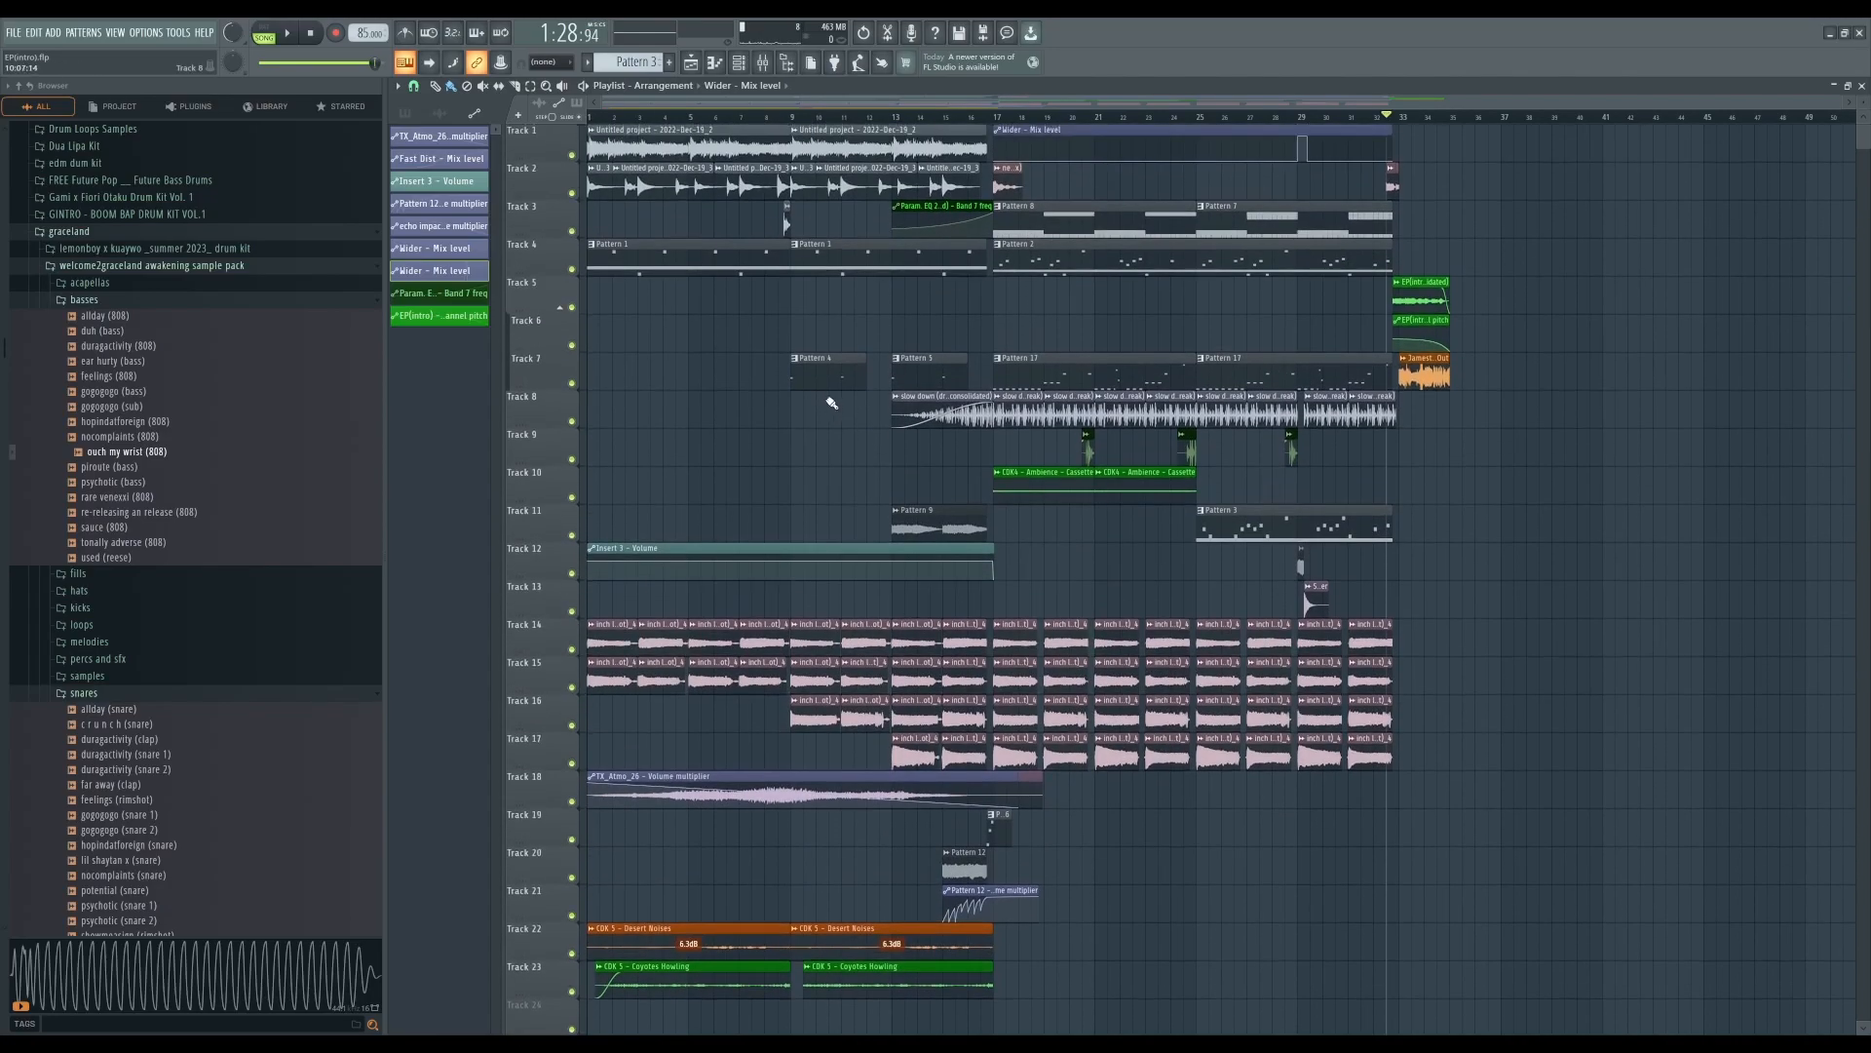